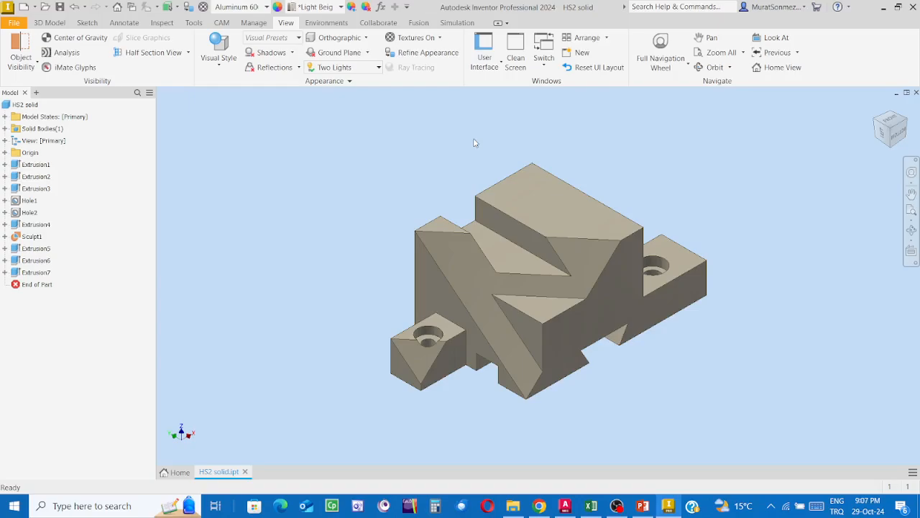
# Examine the solid's stepped side face, counterbored lug and underside with the dovetail slot
pyautogui.scroll(5, 689, 356)
pyautogui.scroll(-3, 687, 352)
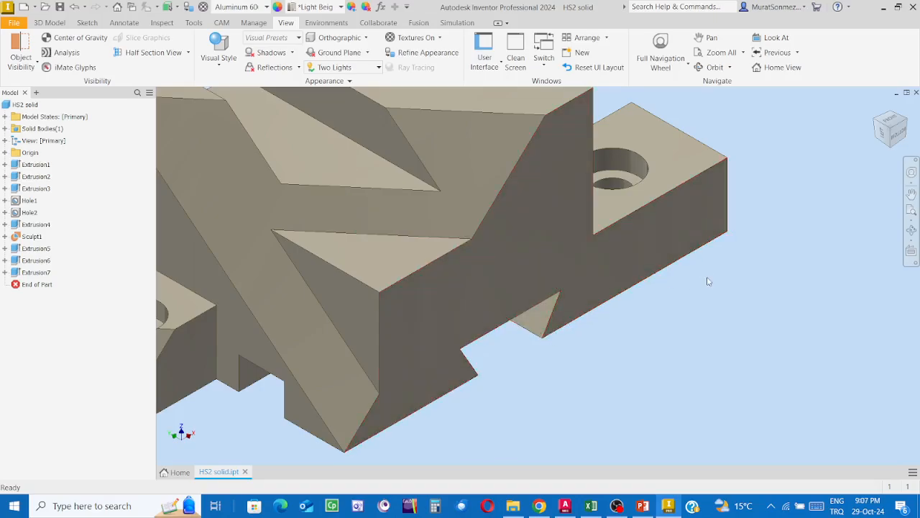
pyautogui.click(690, 219)
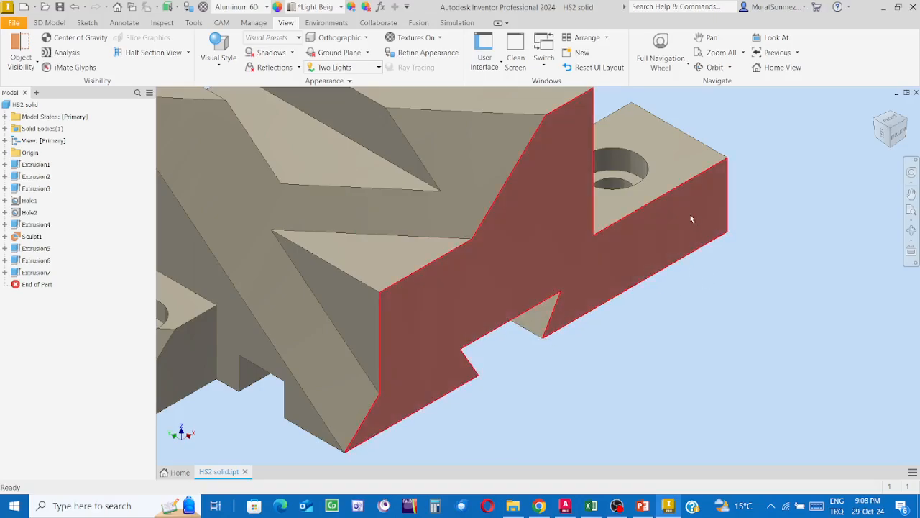
pyautogui.click(891, 149)
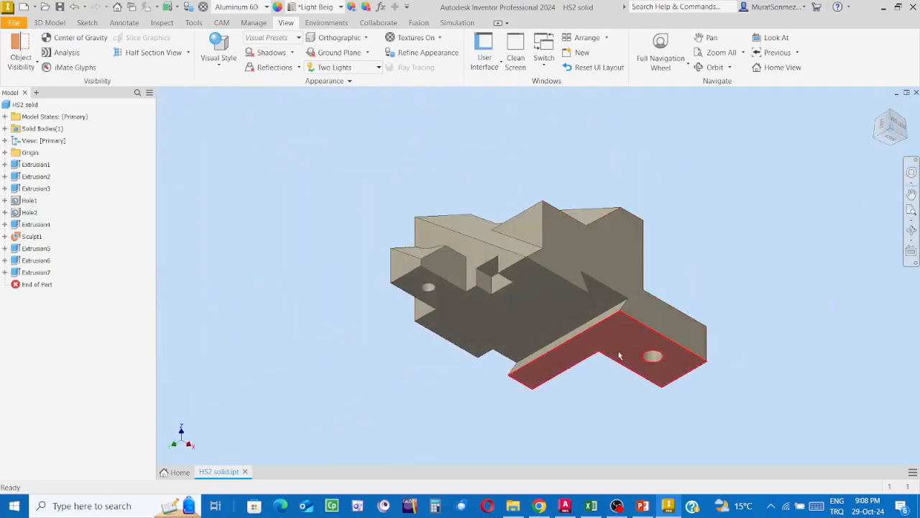
pyautogui.scroll(3, 659, 335)
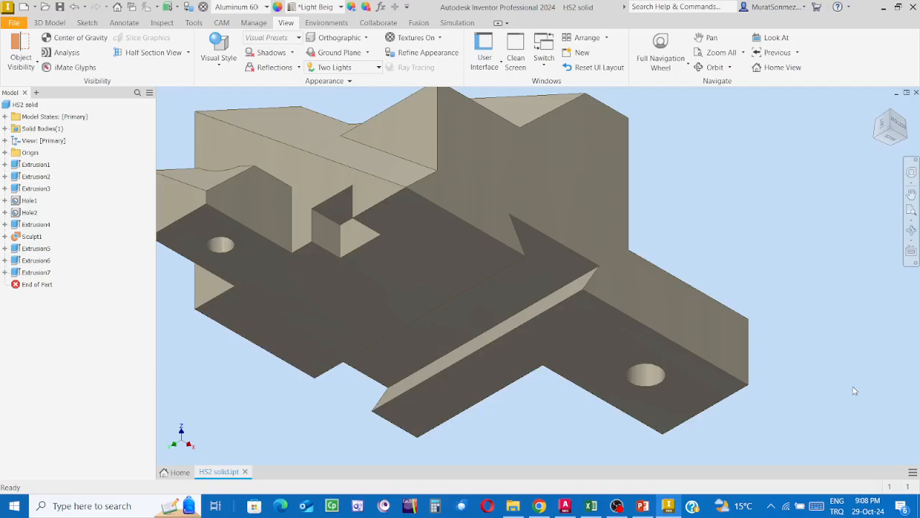
pyautogui.click(892, 115)
pyautogui.scroll(3, 680, 312)
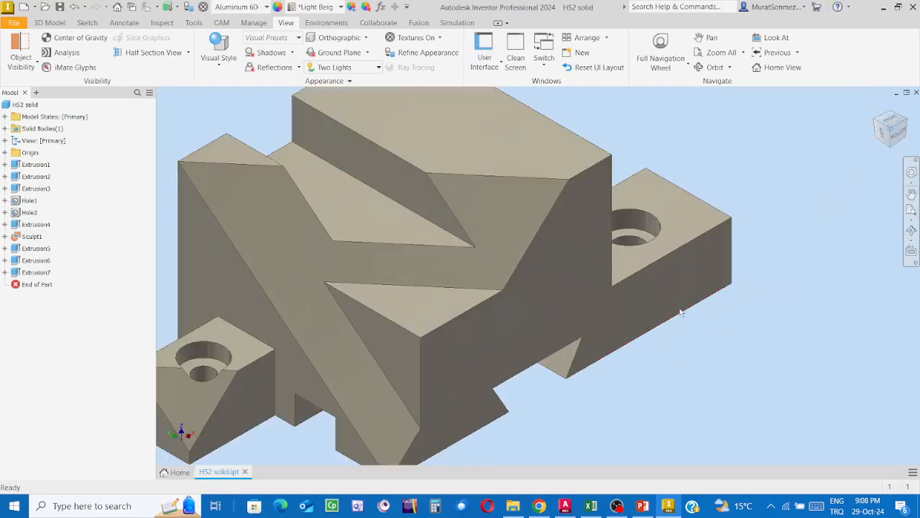
pyautogui.moveTo(733, 338)
pyautogui.mouseDown(button='middle')
pyautogui.moveTo(726, 349)
pyautogui.moveTo(734, 336)
pyautogui.mouseUp(button='middle')
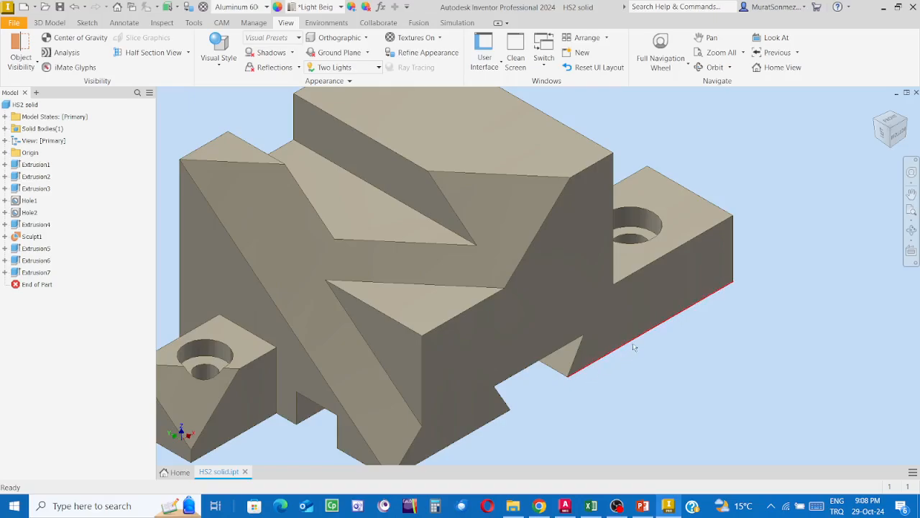
pyautogui.moveTo(634, 348)
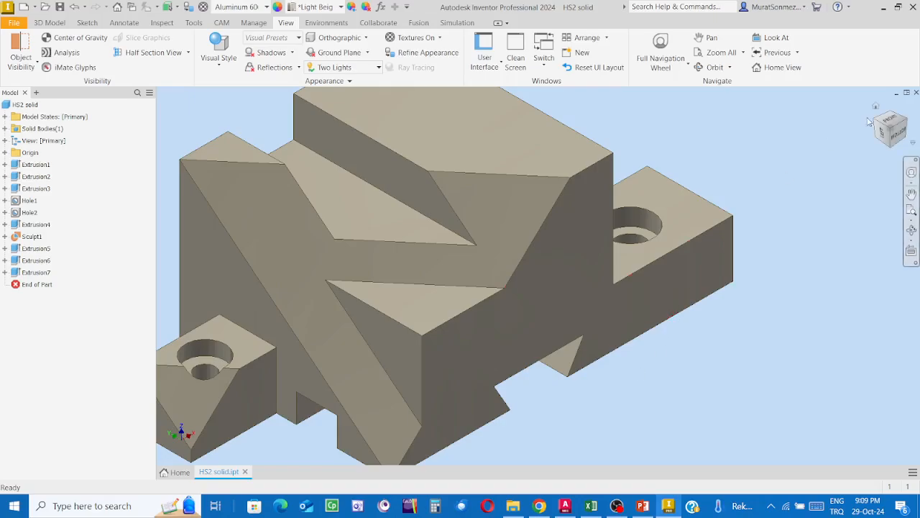
# Fillet the upper long edge of the counterbored lug beside the tall block with a 5 mm radius
pyautogui.click(907, 127)
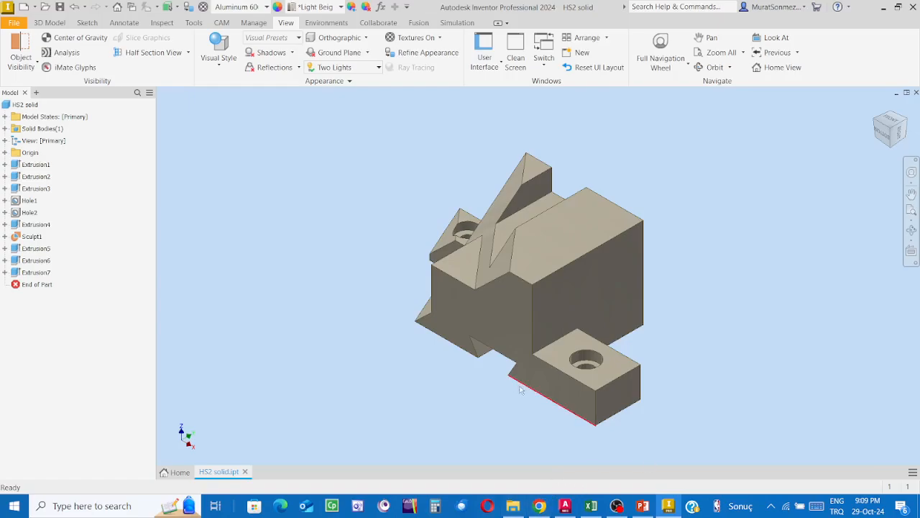
pyautogui.click(50, 22)
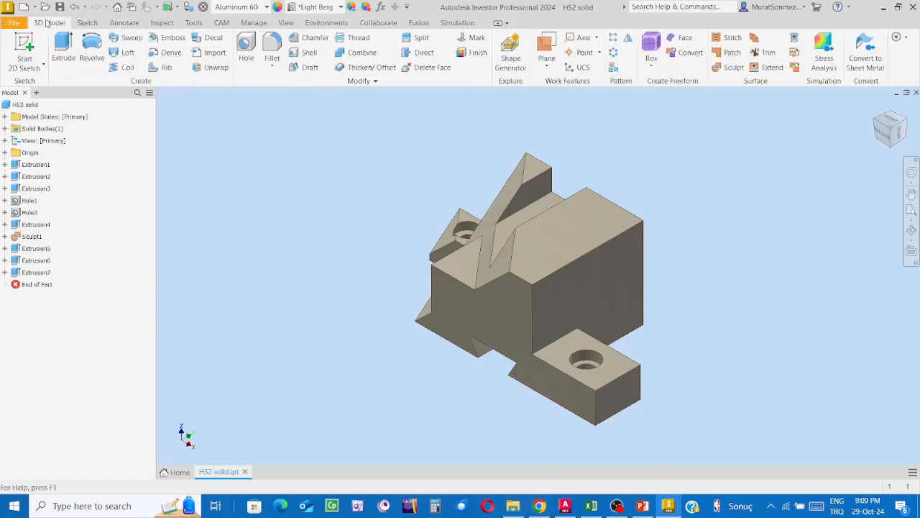
pyautogui.click(274, 41)
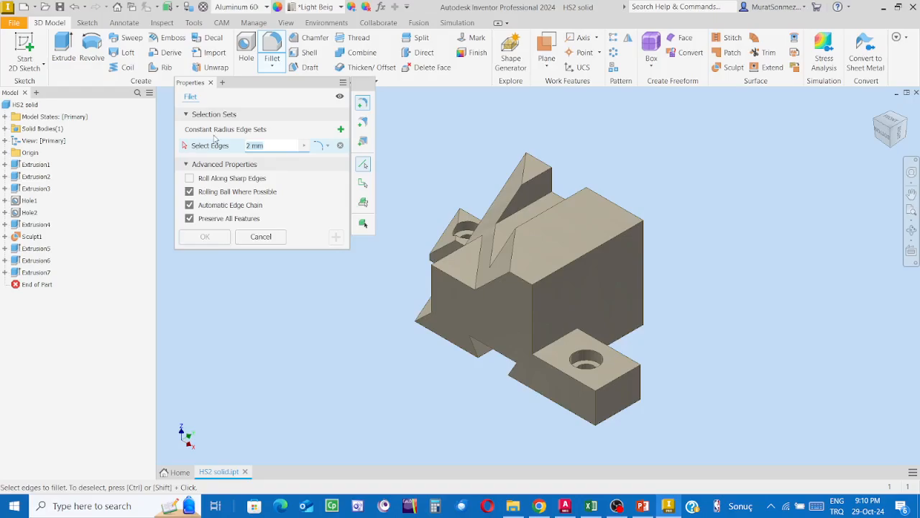
pyautogui.write('5')
pyautogui.scroll(5, 665, 357)
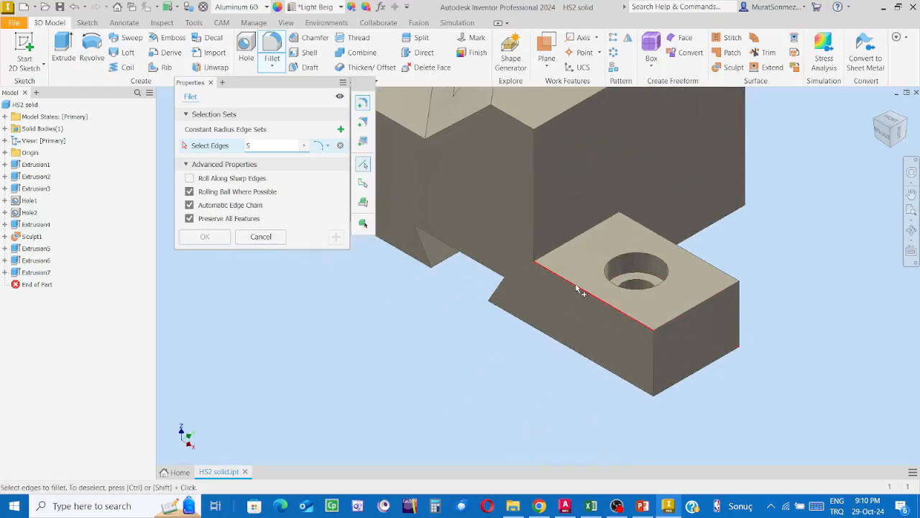
pyautogui.click(581, 291)
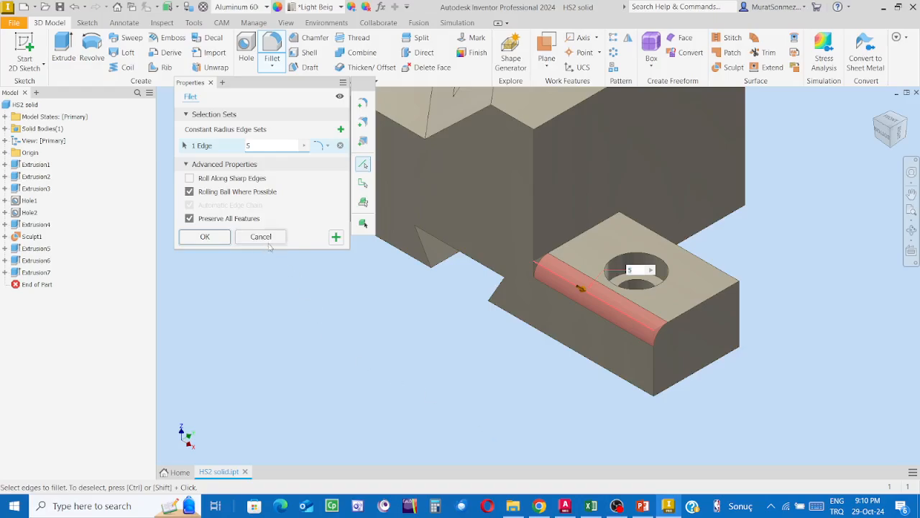
pyautogui.click(336, 238)
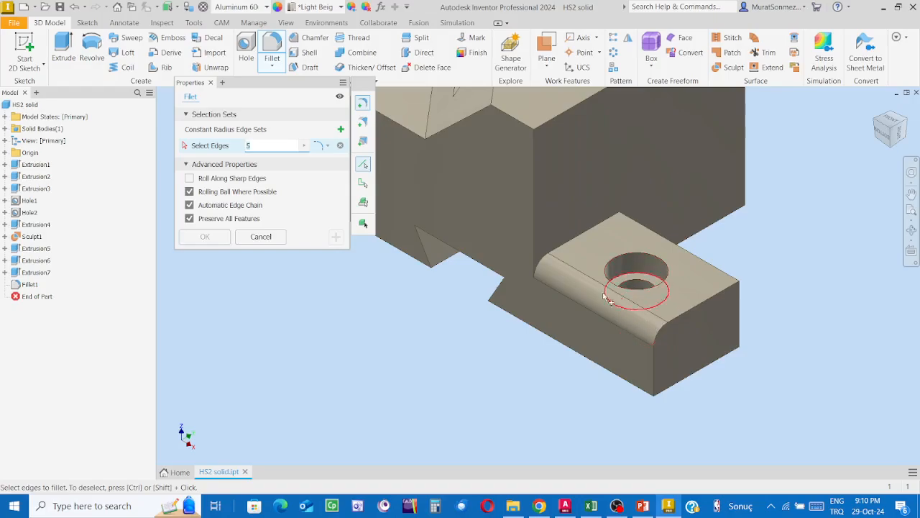
# Fillet the same lug's lower long edge and the inner corner where it meets the tall block, both at 5 mm
pyautogui.click(579, 351)
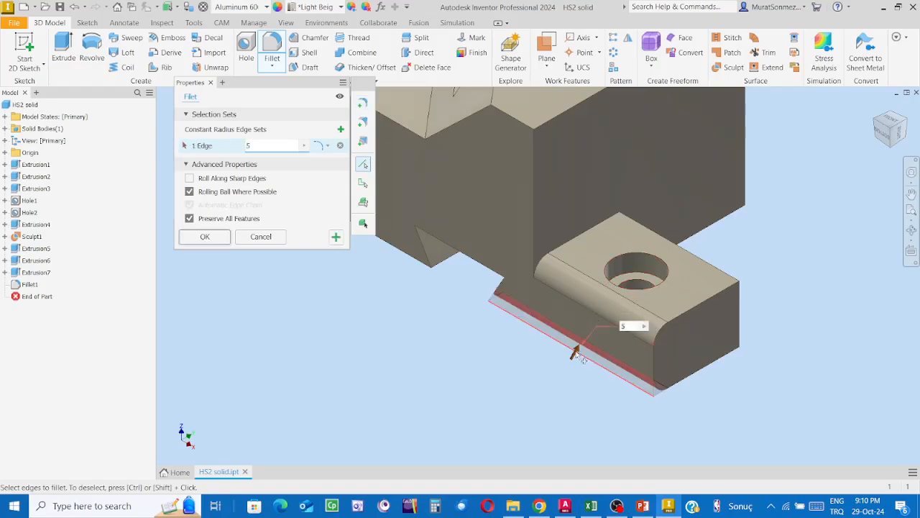
pyautogui.click(335, 236)
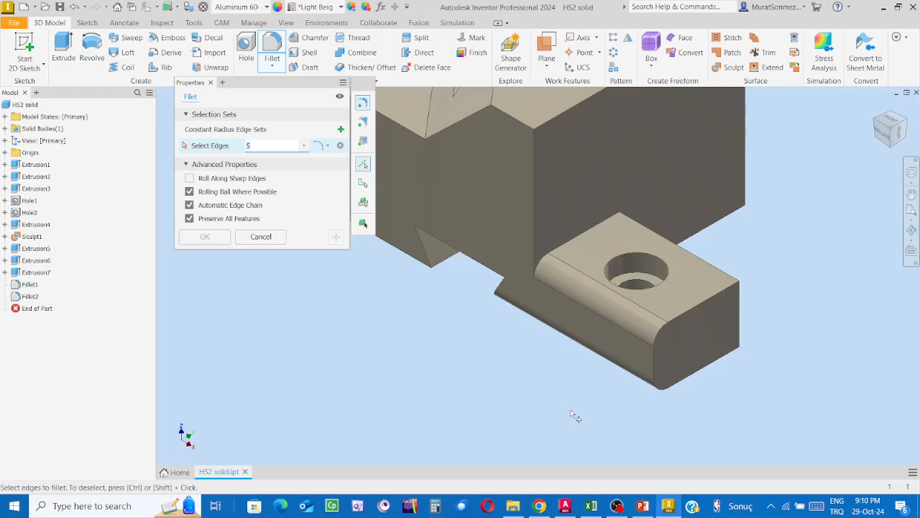
pyautogui.click(599, 227)
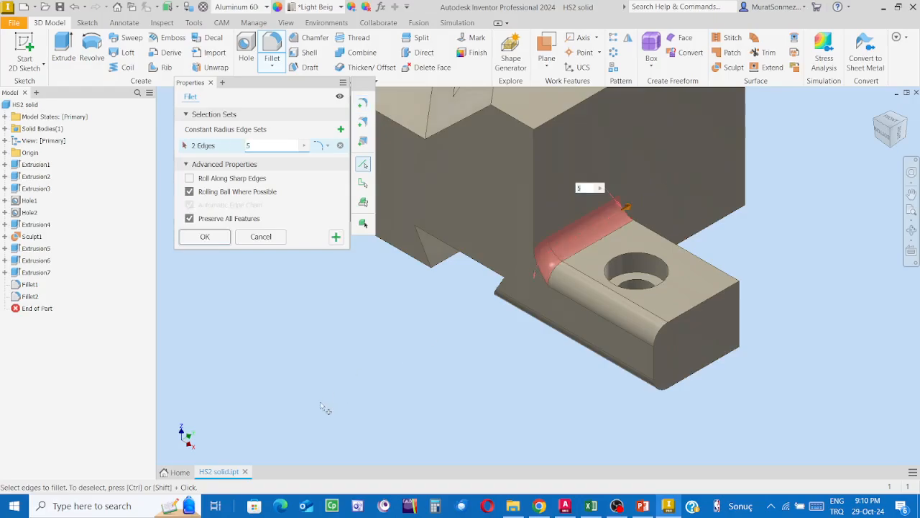
pyautogui.click(335, 237)
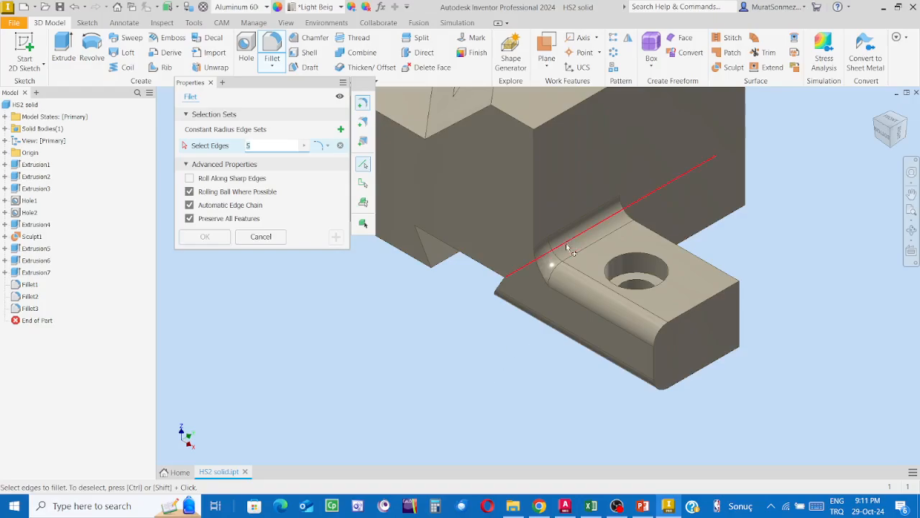
pyautogui.moveTo(506, 310); pyautogui.dragTo(475, 307, button='middle')
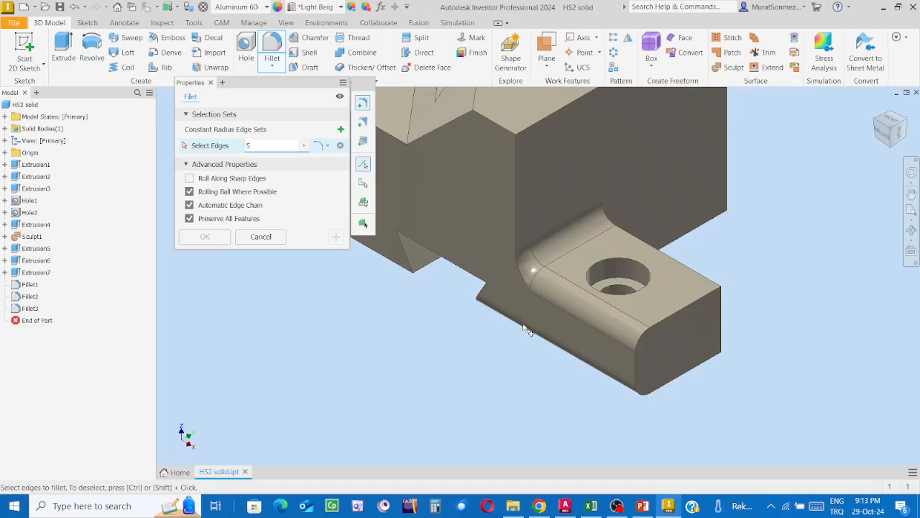
pyautogui.scroll(-3, 527, 327)
pyautogui.moveTo(518, 334); pyautogui.dragTo(446, 384, button='middle')
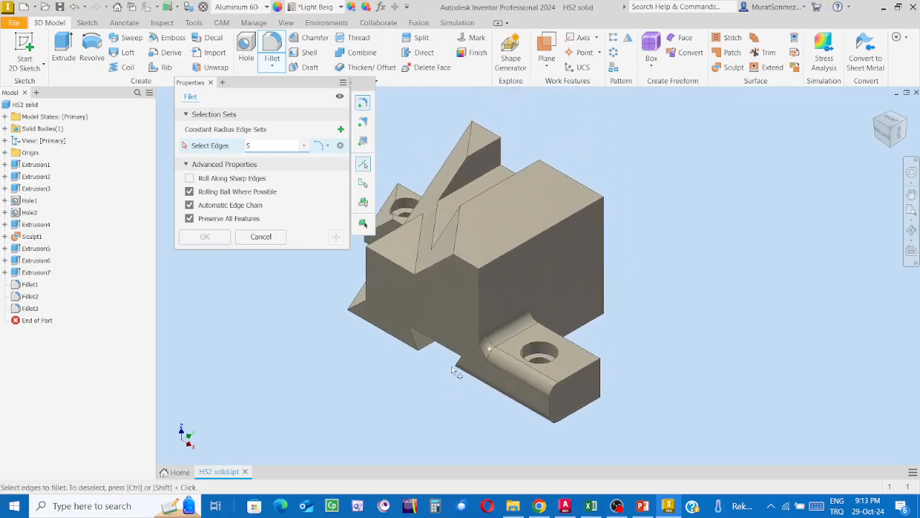
pyautogui.click(272, 238)
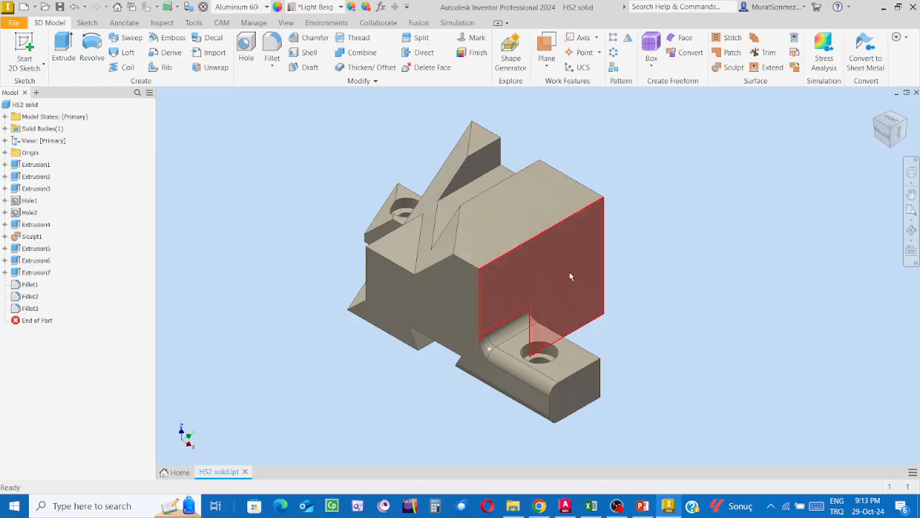
# Inspect the filleted part in isometric view and straight on toward the dovetail slot profile
pyautogui.click(883, 135)
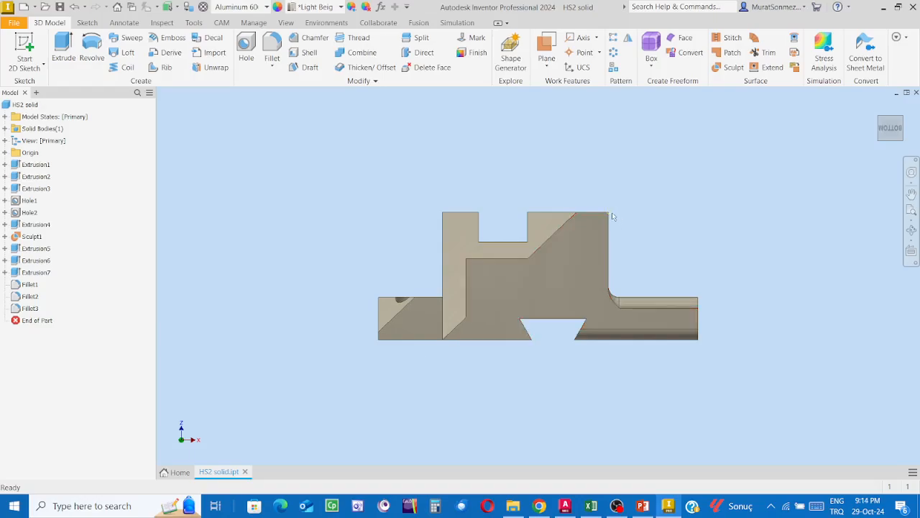
pyautogui.click(906, 124)
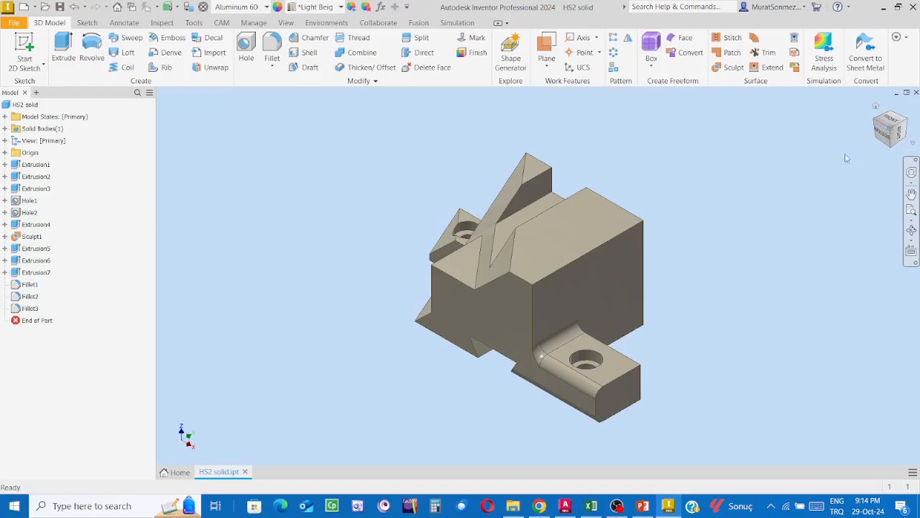
pyautogui.click(884, 133)
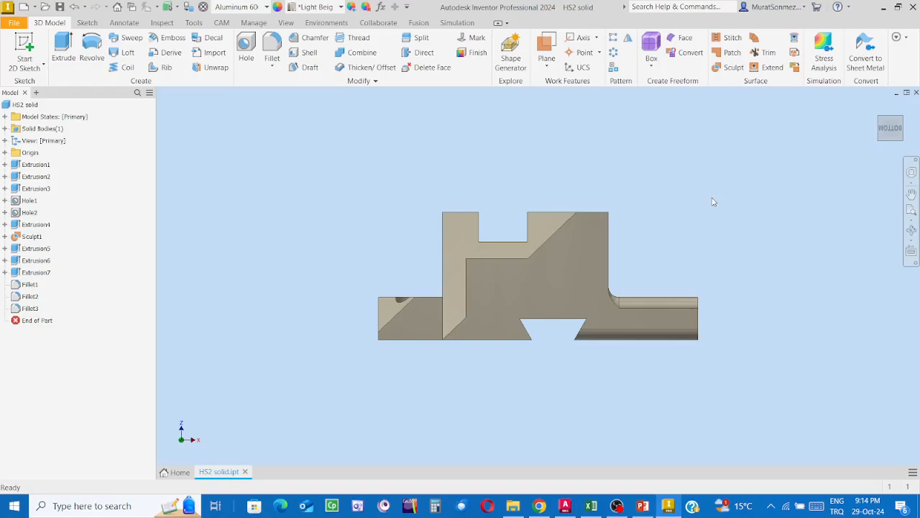
# Launch IPEVO Annotator and decline its update check
pyautogui.click(14, 506)
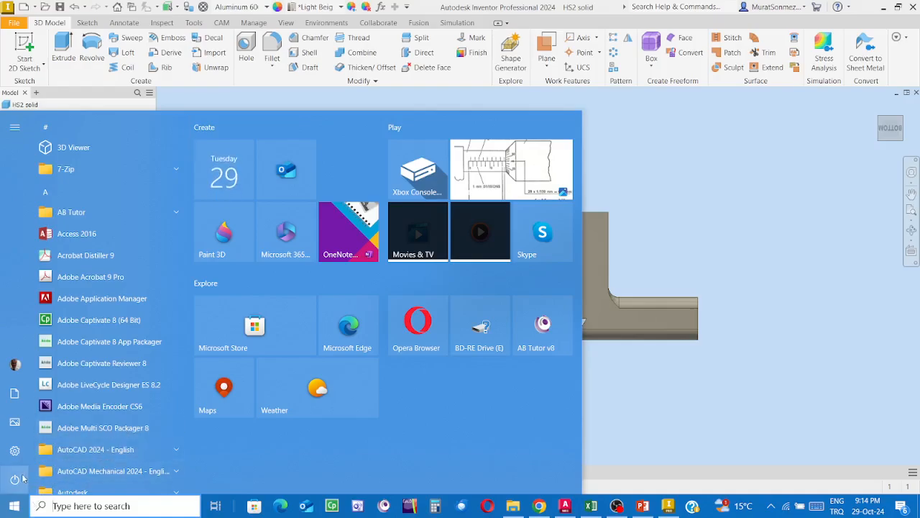
pyautogui.moveTo(18, 479)
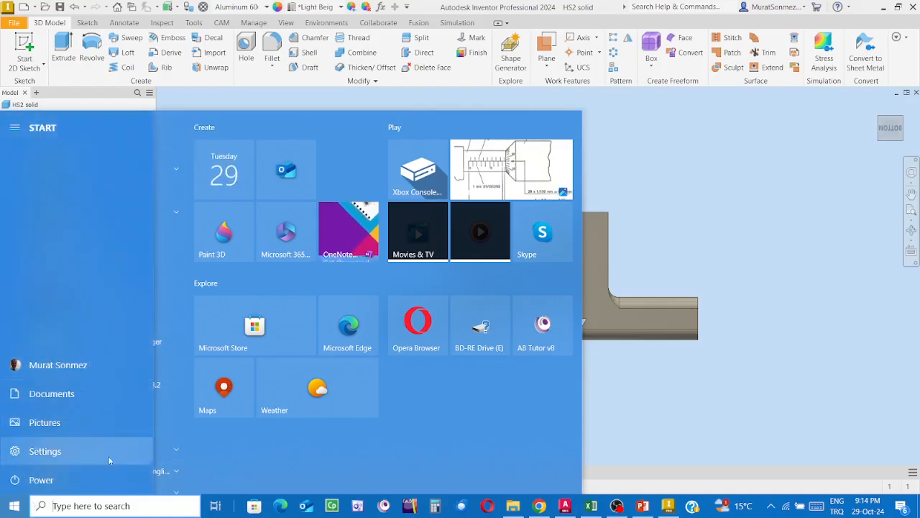
pyautogui.scroll(-3, 131, 358)
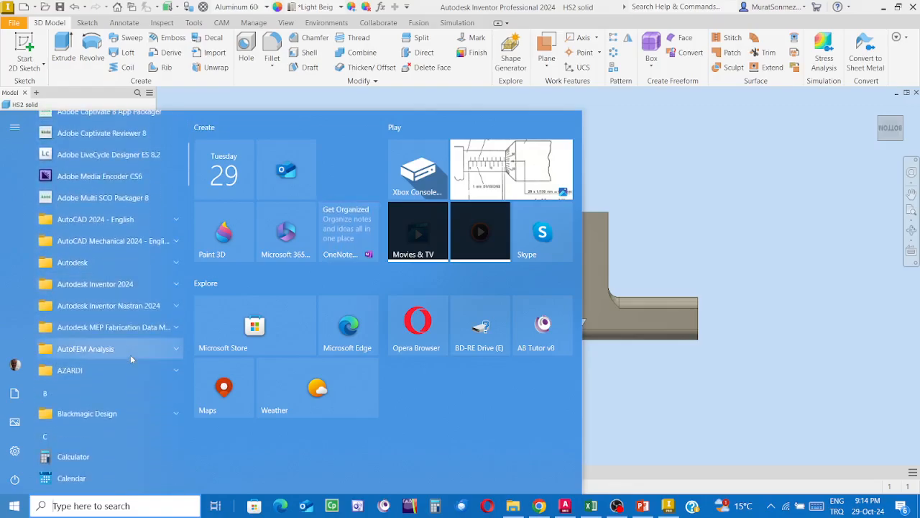
pyautogui.scroll(-10, 131, 354)
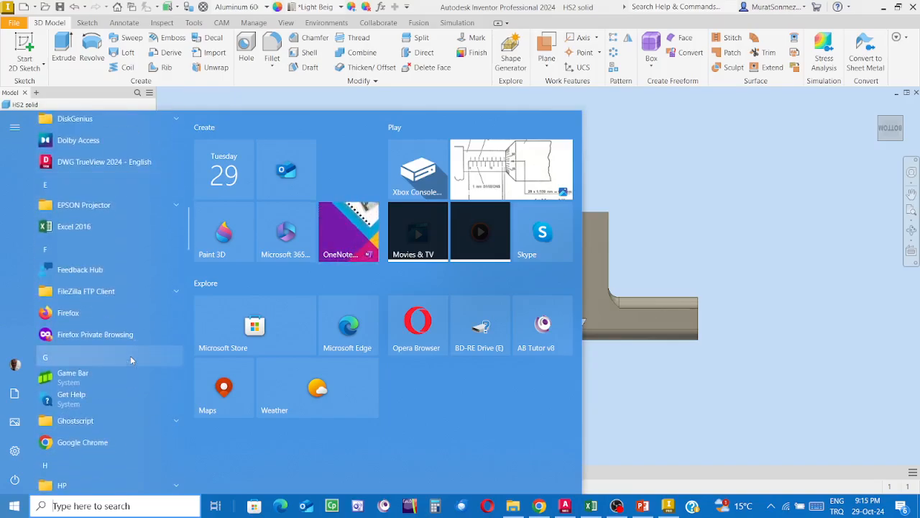
pyautogui.scroll(-2, 131, 356)
pyautogui.scroll(-3, 130, 355)
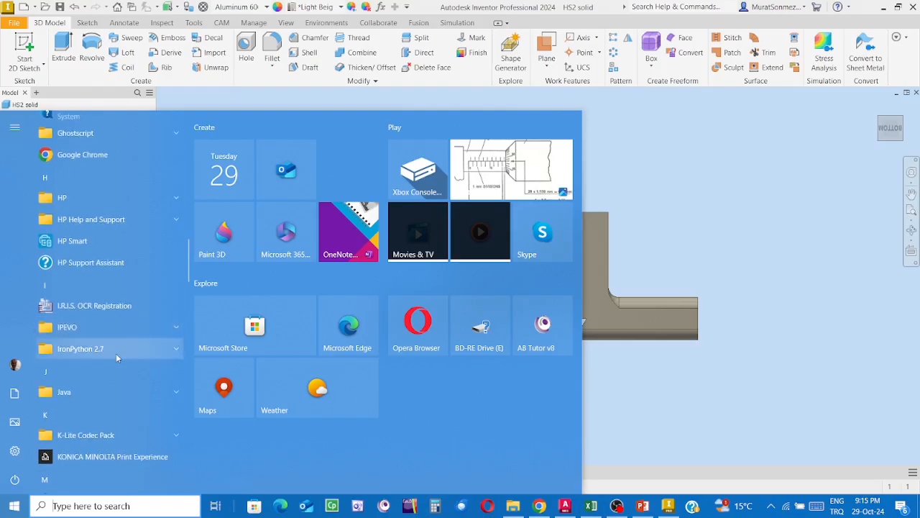
pyautogui.click(128, 327)
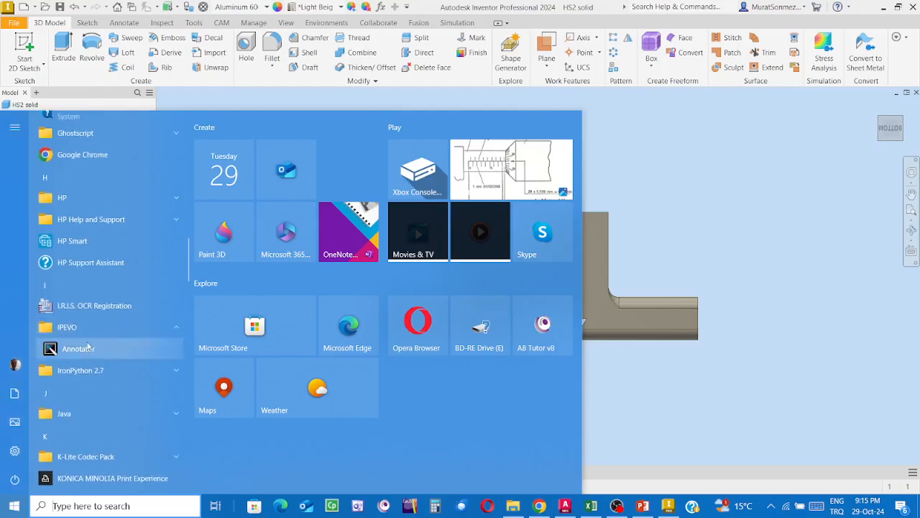
pyautogui.click(74, 349)
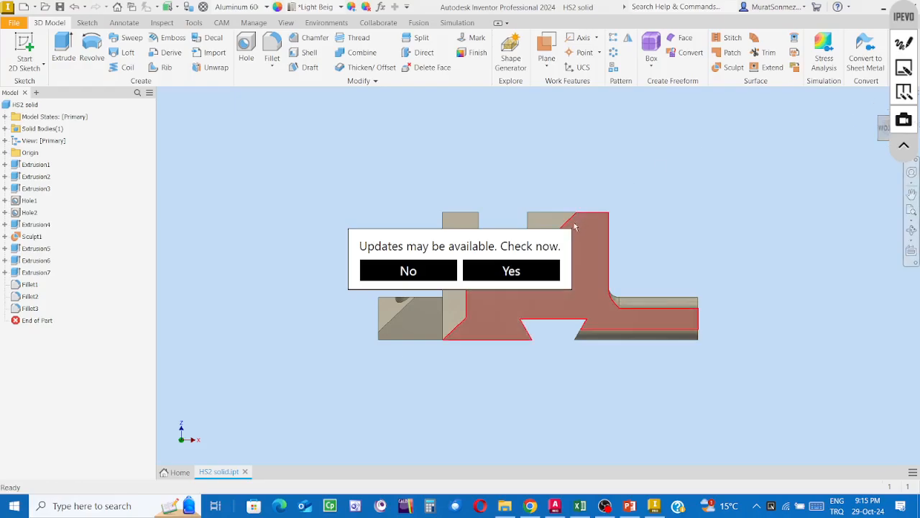
pyautogui.click(409, 271)
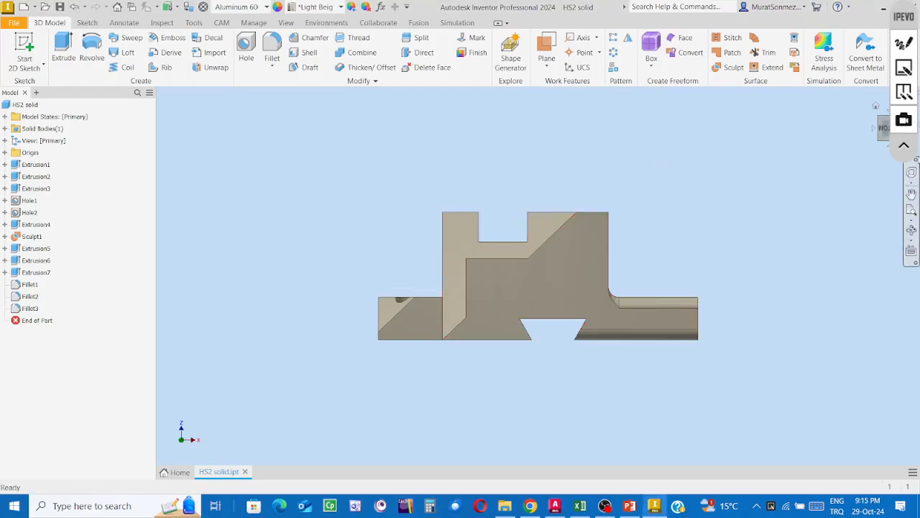
# Activate the red Fountain Pen for drawing over the model and move the annotation toolbar down beside the view
pyautogui.click(904, 46)
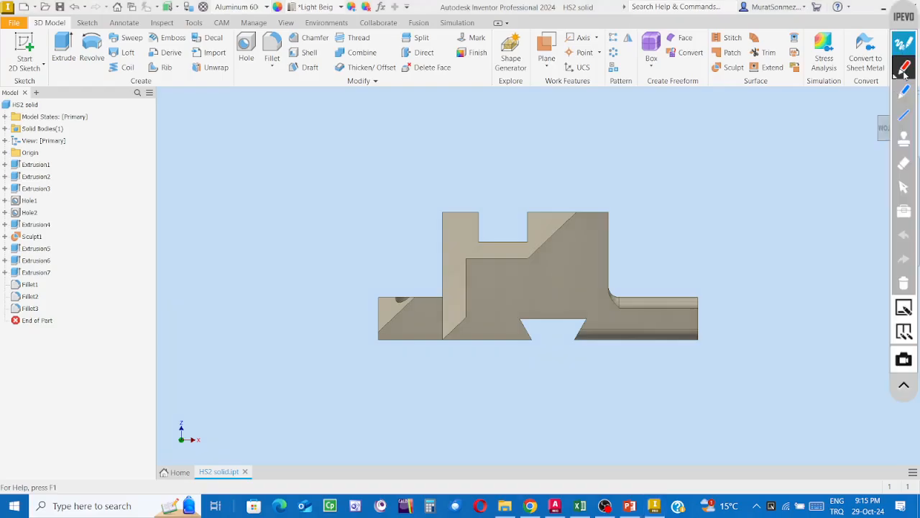
pyautogui.click(905, 69)
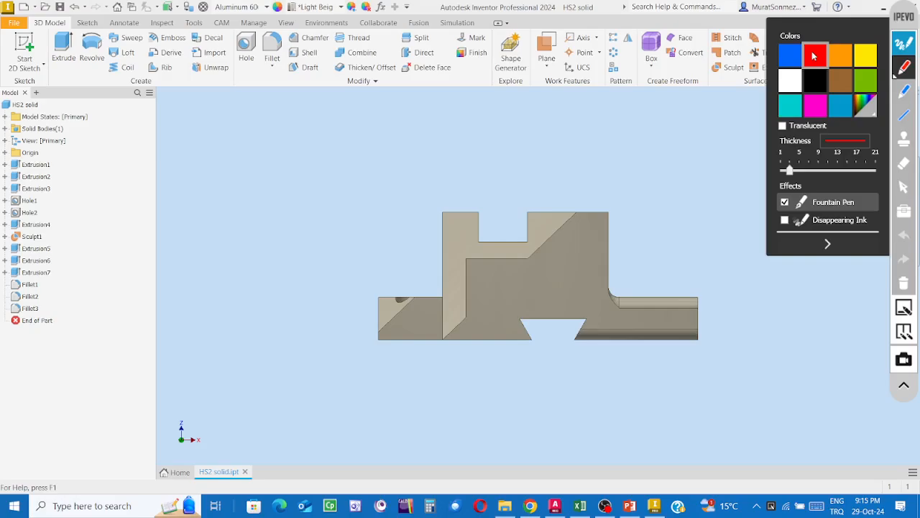
pyautogui.click(737, 226)
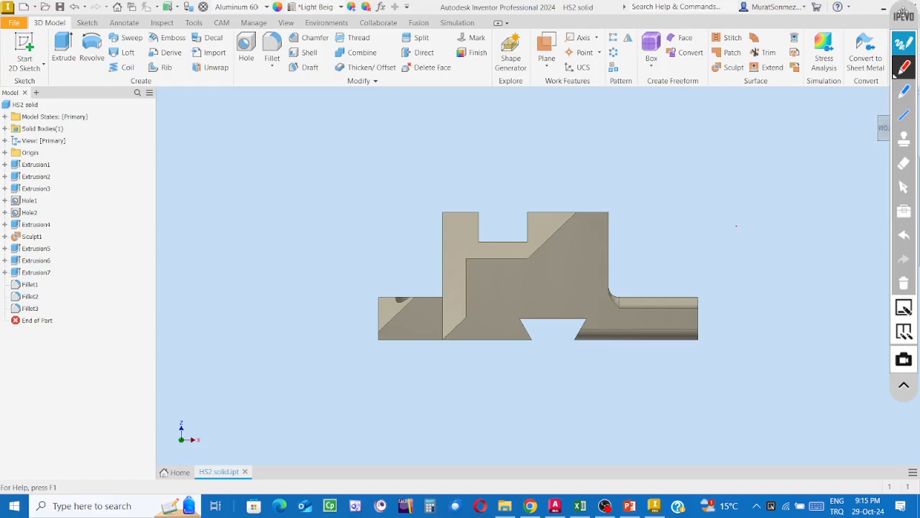
pyautogui.moveTo(903, 12); pyautogui.dragTo(885, 173)
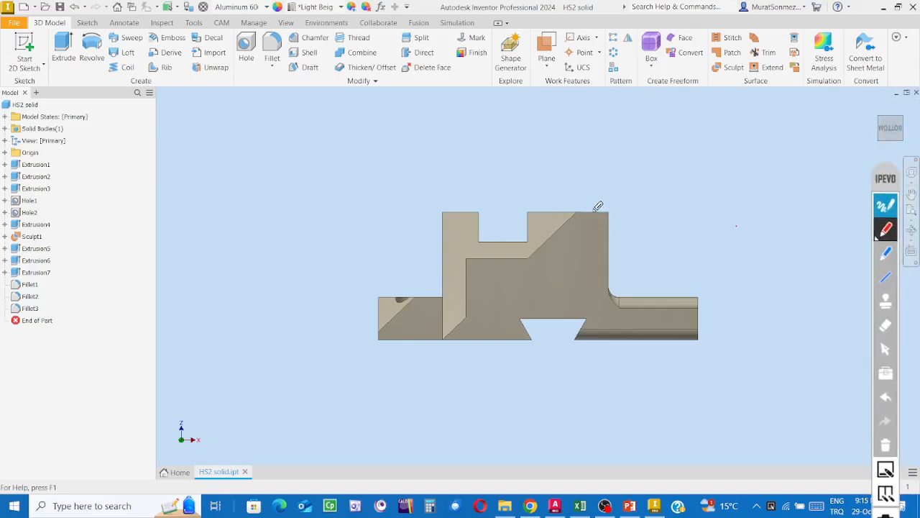
# Mark the tall block's upper outer corner in red ink and sketch an enlarged bevelled corner profile above and beside it
pyautogui.moveTo(594, 211)
pyautogui.mouseDown()
pyautogui.moveTo(608, 212)
pyautogui.moveTo(604, 237)
pyautogui.mouseUp()
pyautogui.moveTo(606, 217)
pyautogui.mouseDown()
pyautogui.moveTo(589, 211)
pyautogui.moveTo(608, 207)
pyautogui.mouseUp()
pyautogui.moveTo(607, 226); pyautogui.dragTo(599, 212)
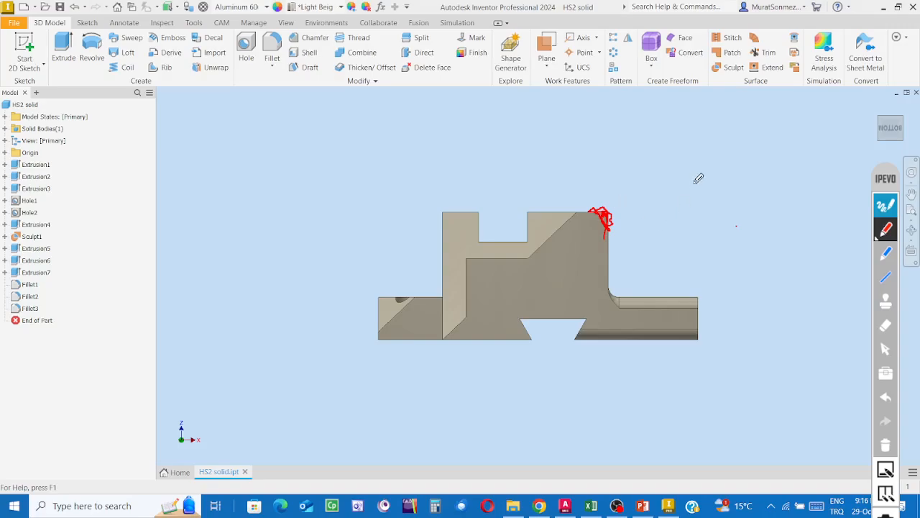
pyautogui.moveTo(656, 149)
pyautogui.mouseDown()
pyautogui.moveTo(686, 172)
pyautogui.moveTo(616, 150)
pyautogui.mouseUp()
pyautogui.moveTo(687, 173); pyautogui.dragTo(689, 222)
pyautogui.moveTo(643, 151)
pyautogui.mouseDown()
pyautogui.moveTo(651, 159)
pyautogui.moveTo(670, 152)
pyautogui.mouseUp()
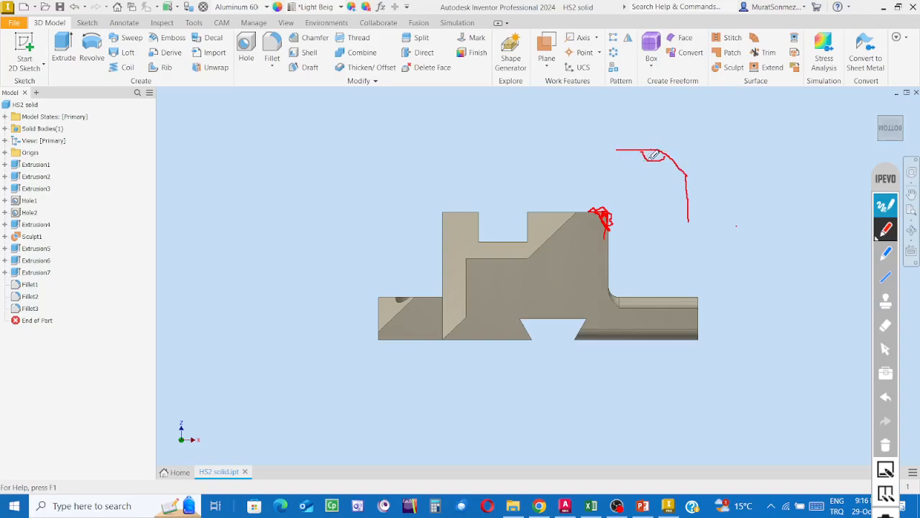
pyautogui.moveTo(652, 157); pyautogui.dragTo(638, 171)
pyautogui.moveTo(677, 169)
pyautogui.mouseDown()
pyautogui.moveTo(686, 188)
pyautogui.moveTo(670, 195)
pyautogui.mouseUp()
# Erase all ink annotations and leave drawing mode
pyautogui.click(887, 446)
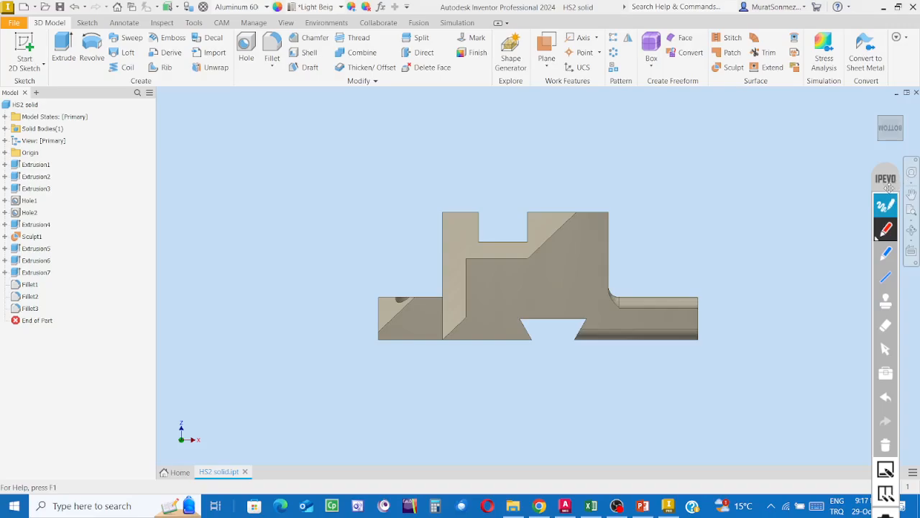
pyautogui.click(886, 210)
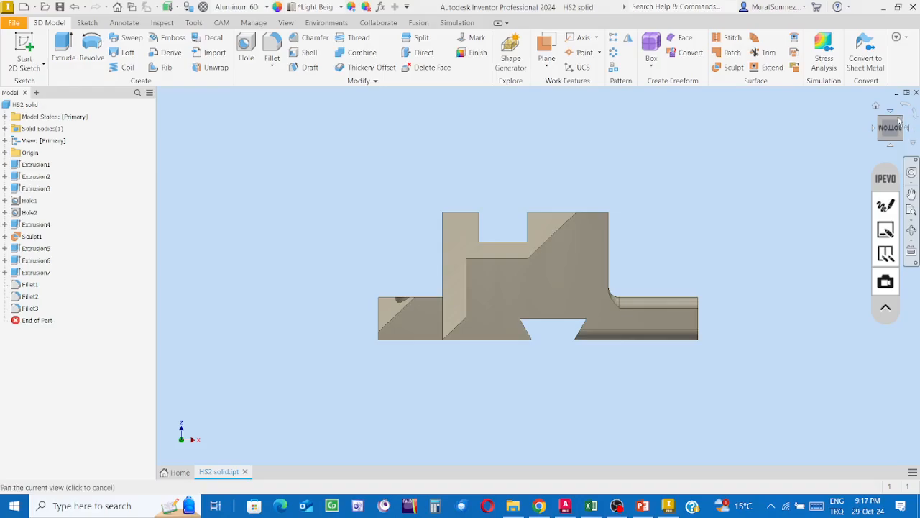
# Chamfer the tall block's upper long edge above the filleted lug with an equal distance of 4 mm
pyautogui.click(876, 106)
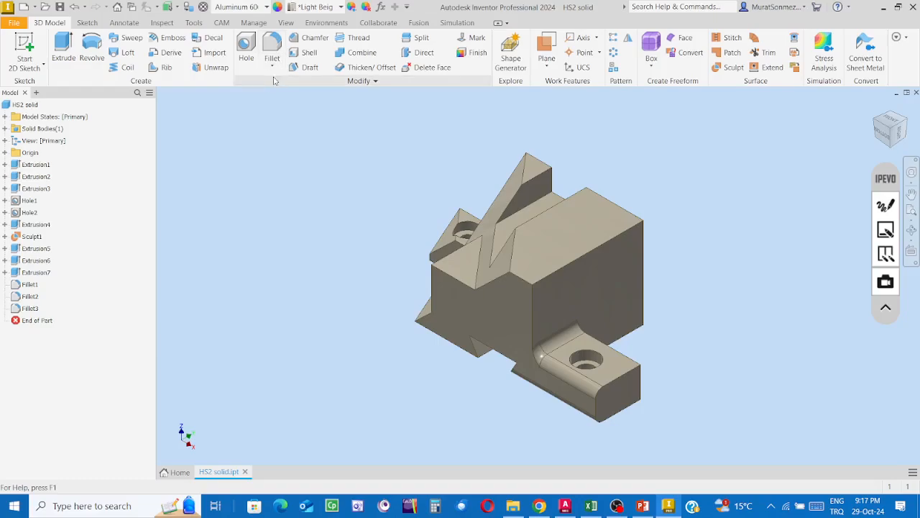
pyautogui.click(316, 41)
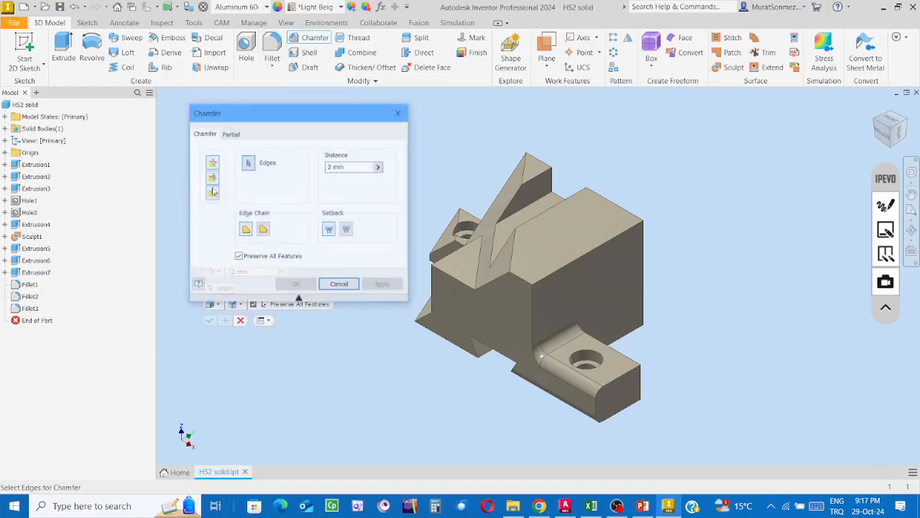
pyautogui.click(363, 166)
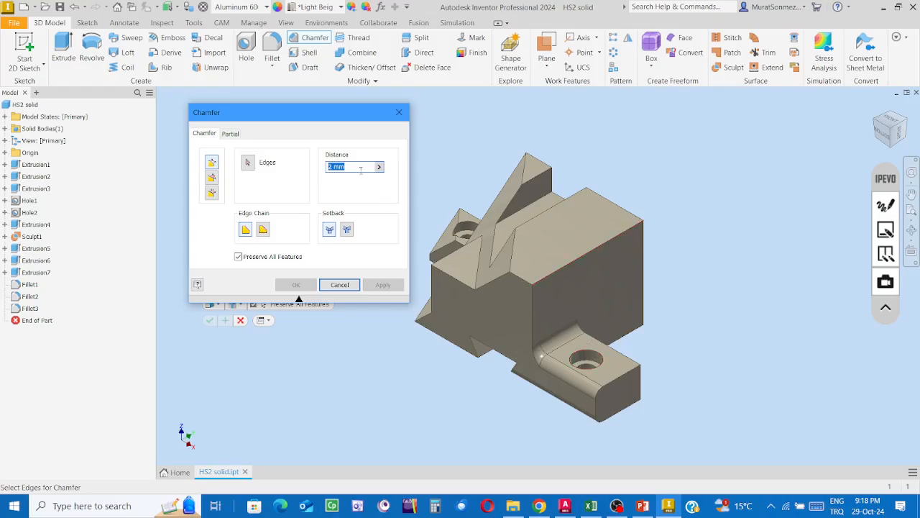
pyautogui.write('4')
pyautogui.click(563, 270)
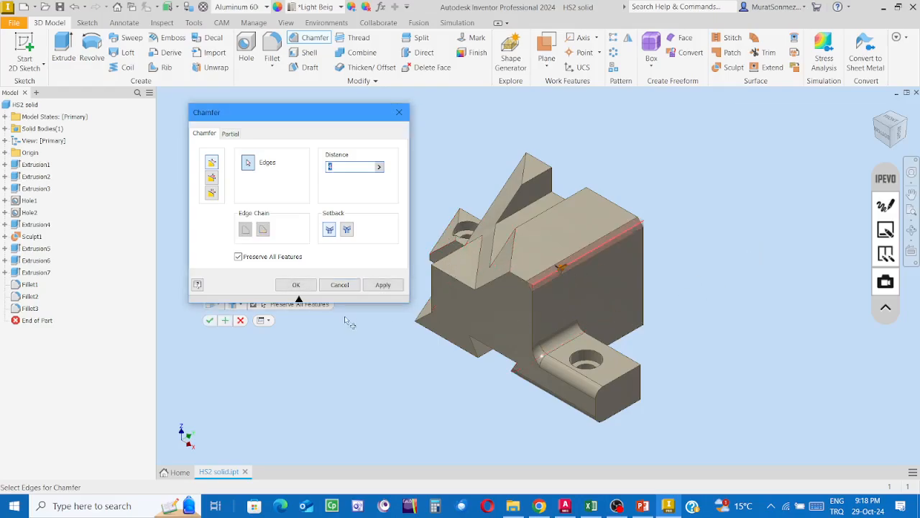
pyautogui.click(296, 284)
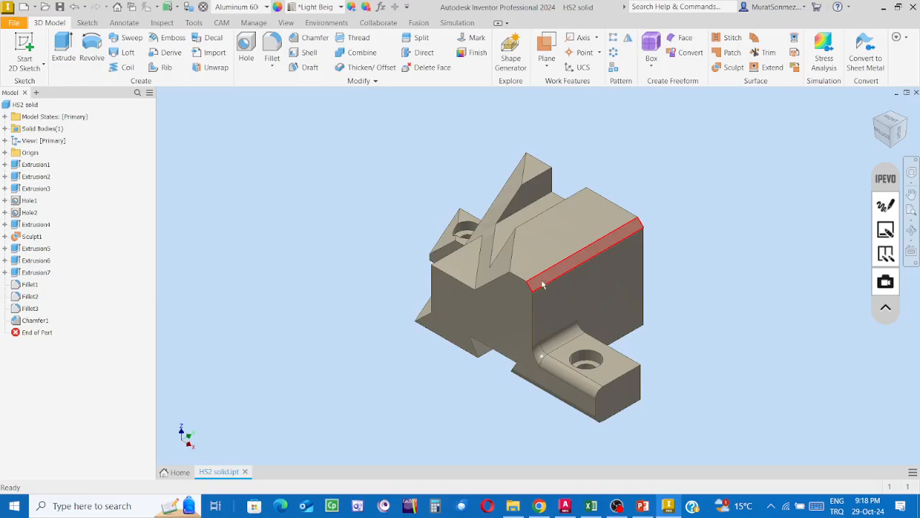
# Examine the new chamfer's profile close up and straight on toward the dovetail slot side
pyautogui.click(878, 138)
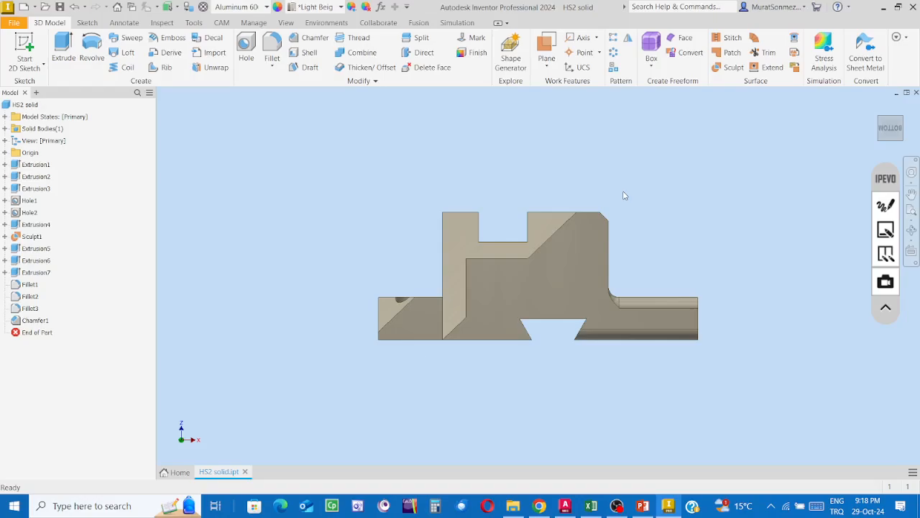
pyautogui.scroll(4, 624, 196)
pyautogui.scroll(4, 533, 246)
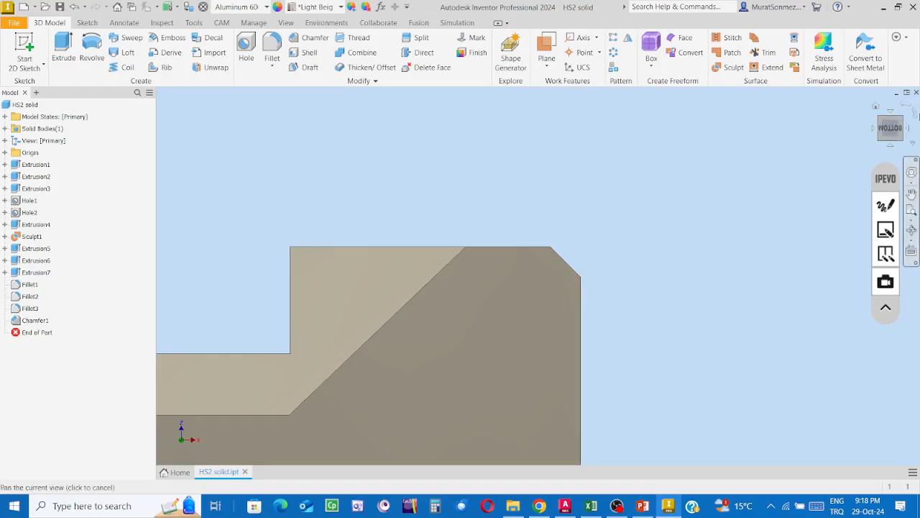
pyautogui.click(907, 126)
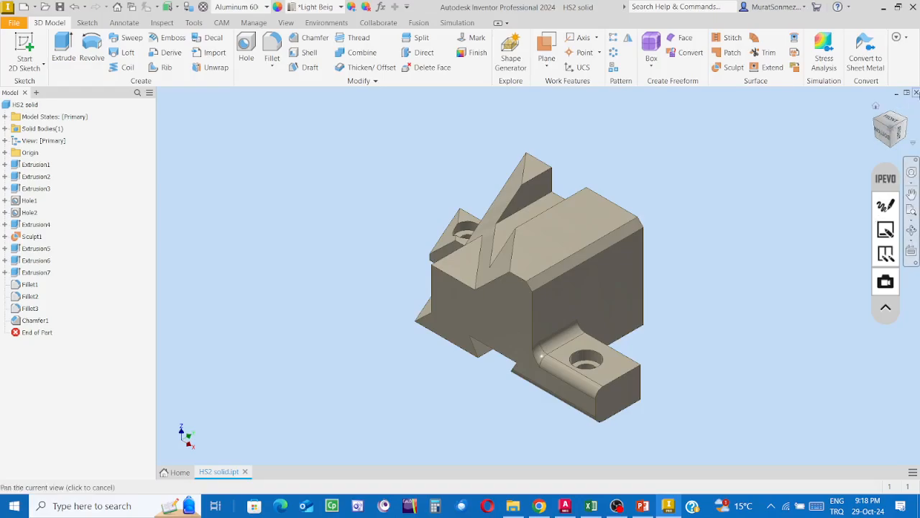
# Close the HS2 solid part without saving its changes and switch to AutoCAD Mechanical
pyautogui.click(916, 93)
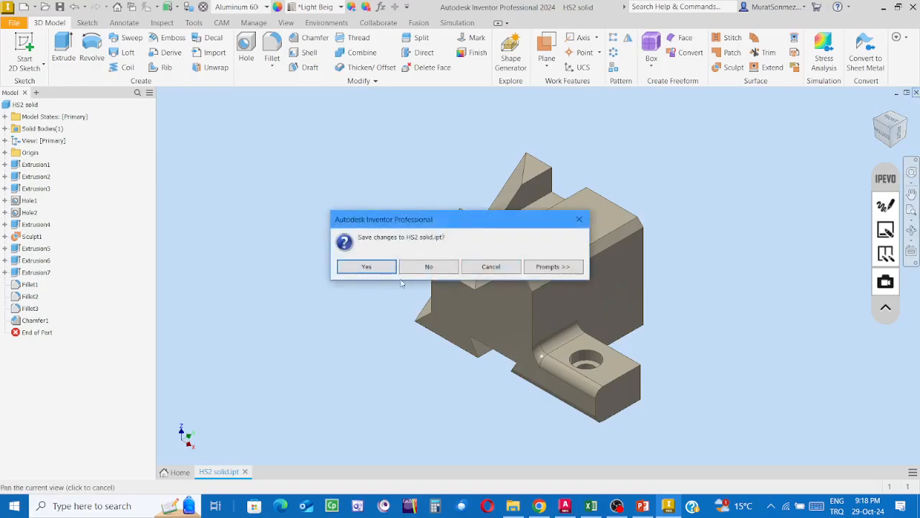
pyautogui.click(417, 266)
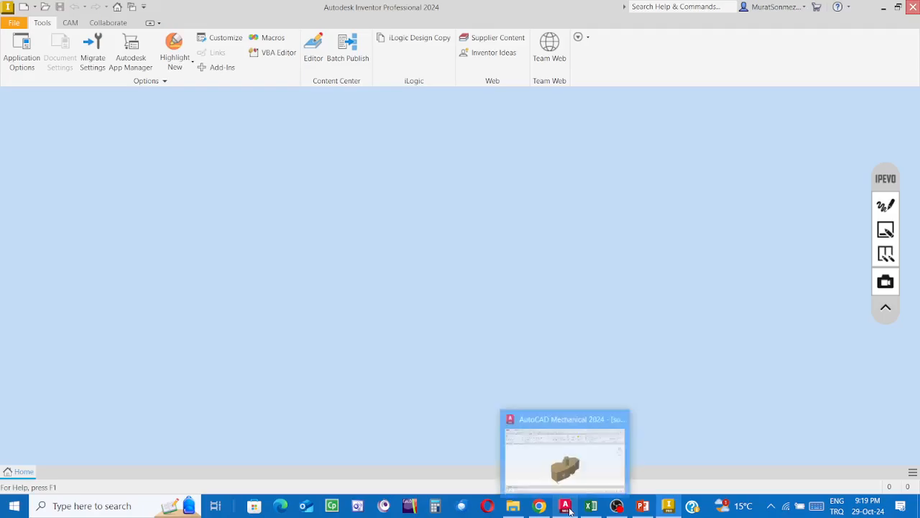
pyautogui.click(566, 506)
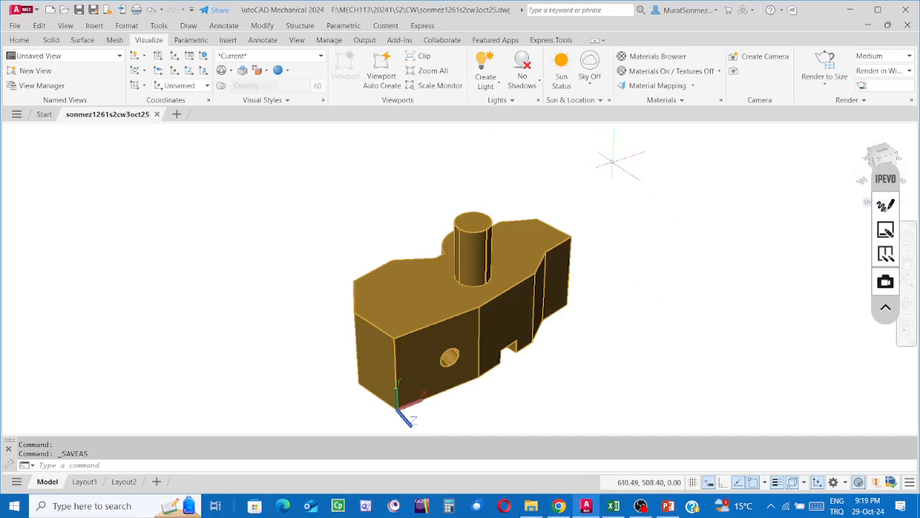
# Fillet the top circular edge of the vertical cylindrical pin with Fillet Edge at radius 8
pyautogui.click(51, 41)
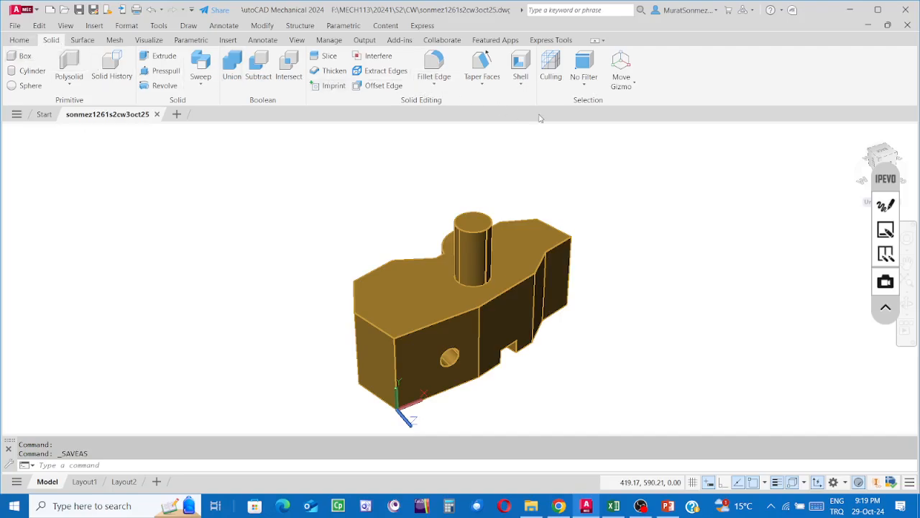
pyautogui.click(436, 87)
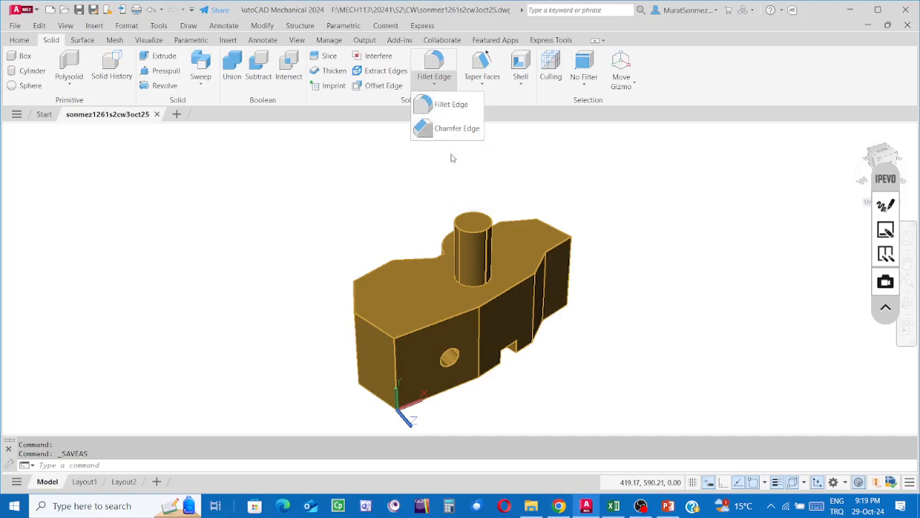
pyautogui.click(443, 105)
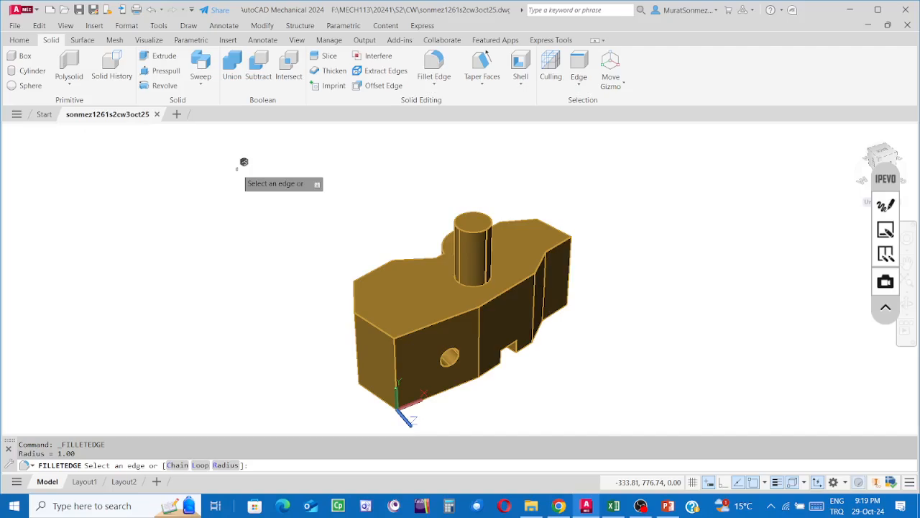
pyautogui.press('Down')
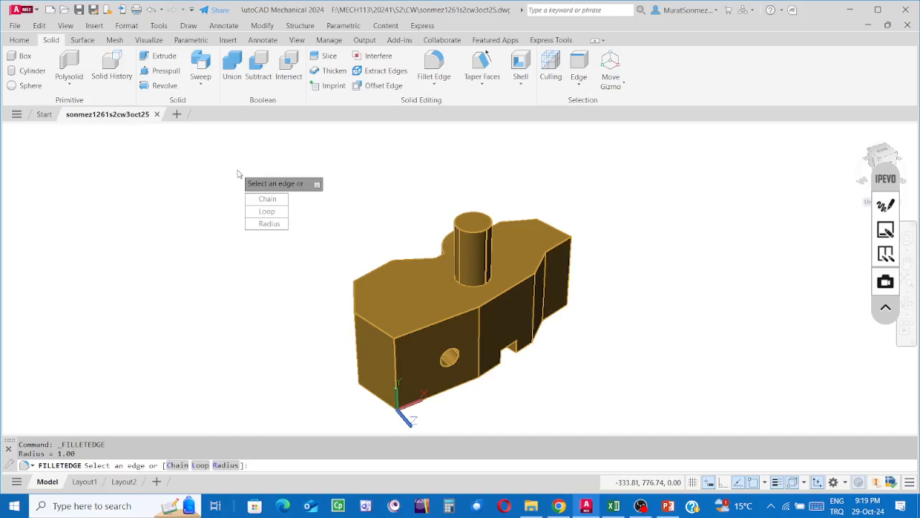
pyautogui.click(270, 224)
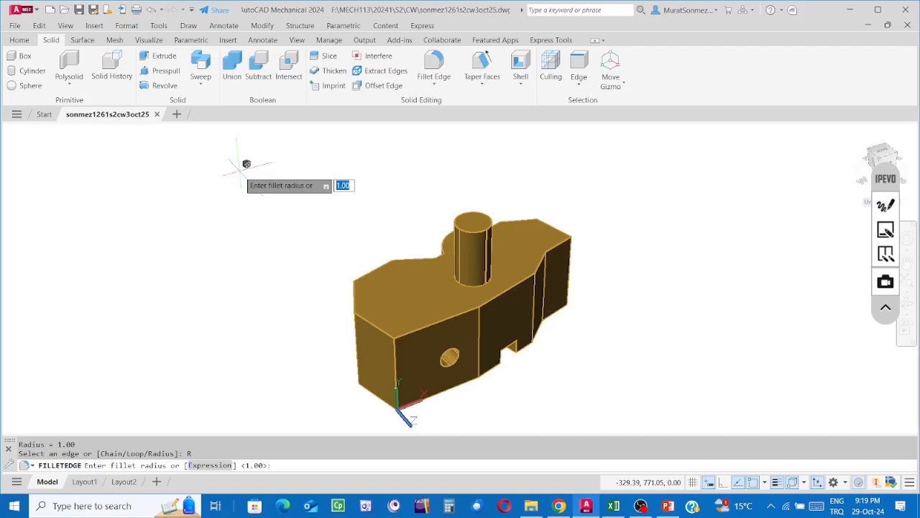
pyautogui.write('8')
pyautogui.press('Return')
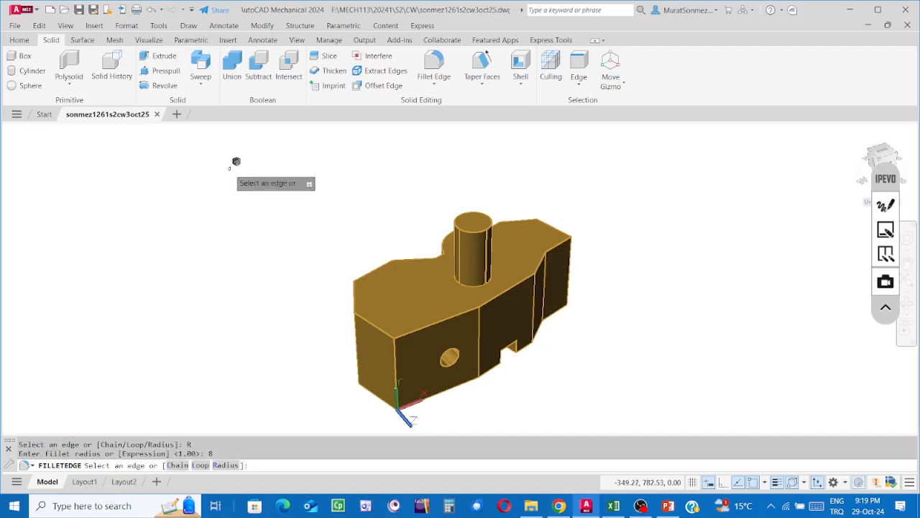
pyautogui.scroll(-1, 597, 248)
pyautogui.scroll(3, 599, 246)
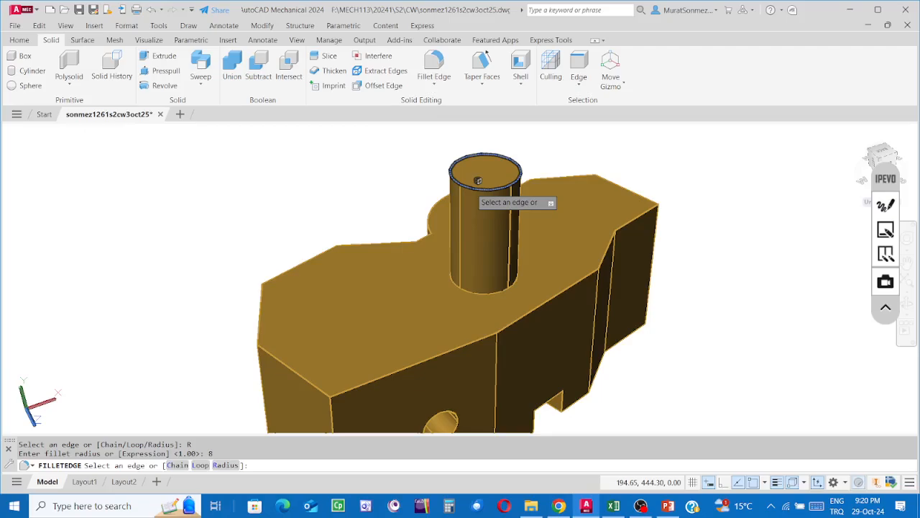
pyautogui.click(478, 180)
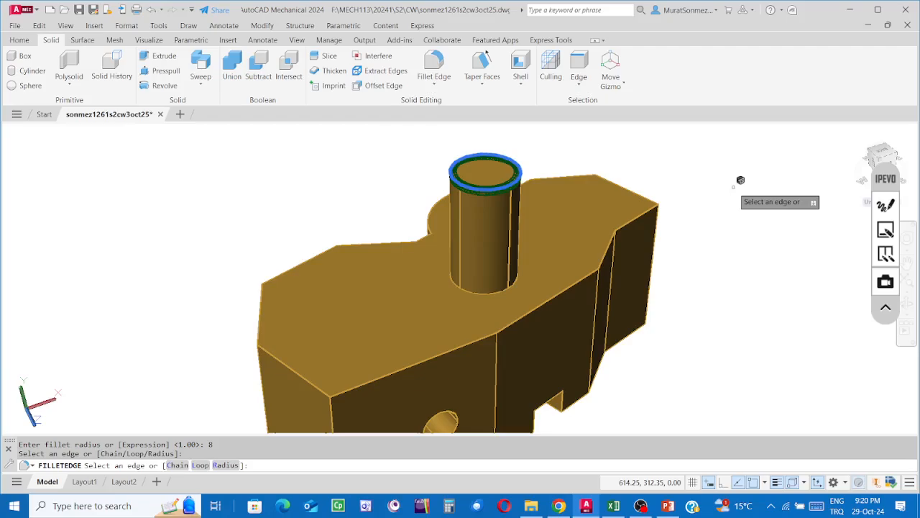
pyautogui.rightClick(644, 170)
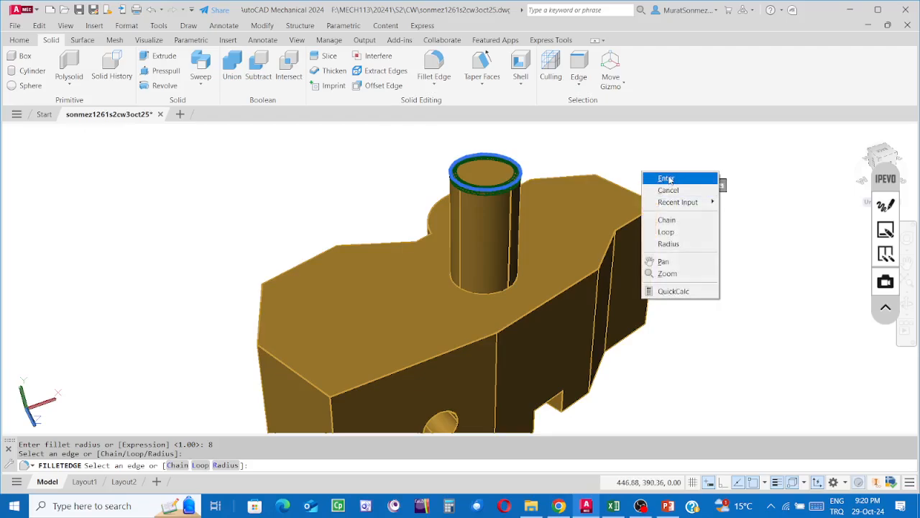
pyautogui.click(667, 179)
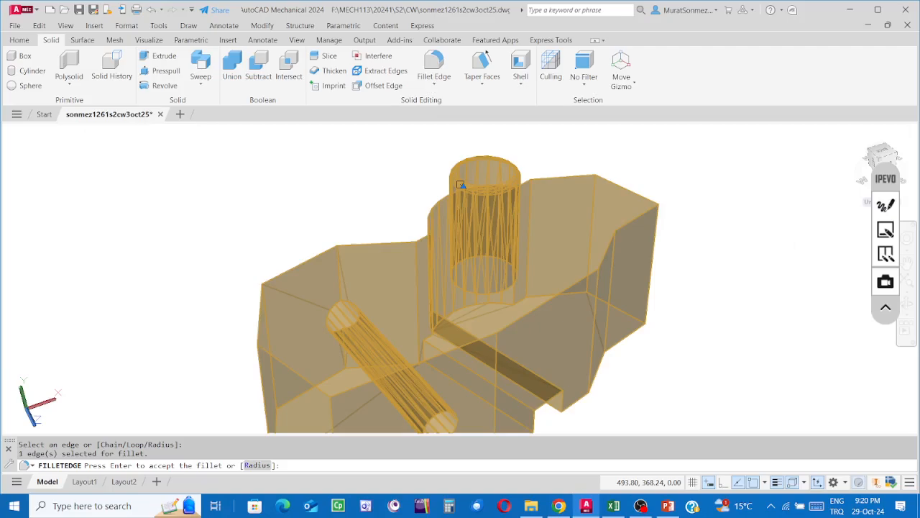
pyautogui.press('Return')
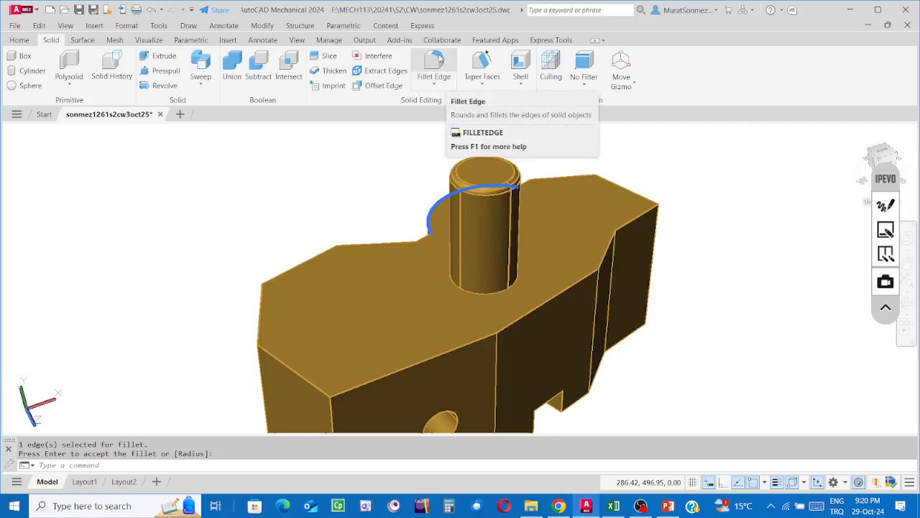
# Fillet the circular edge where the vertical pin meets the block's top face, keeping the radius at 8
pyautogui.click(435, 63)
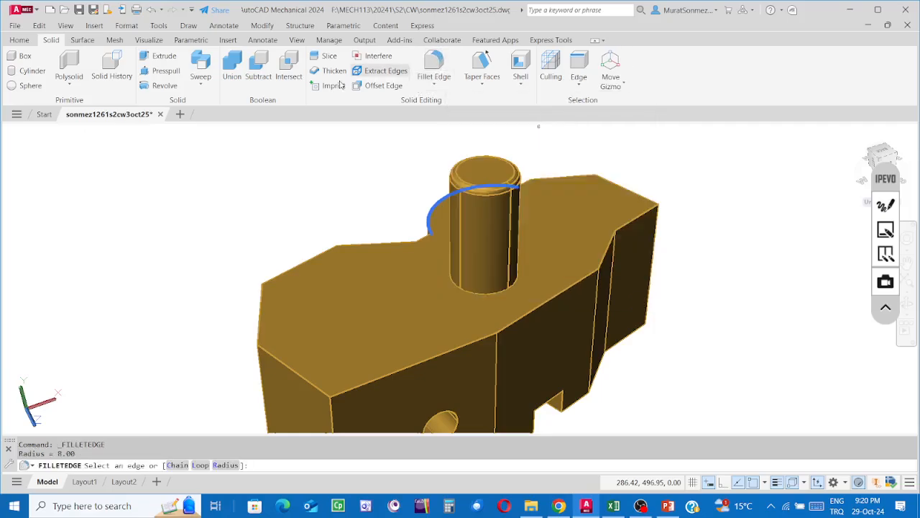
pyautogui.press('Down')
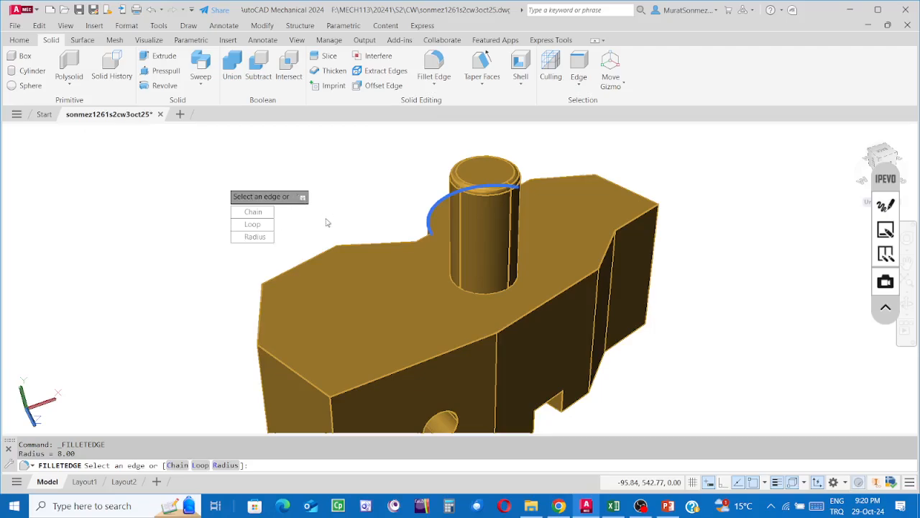
pyautogui.click(256, 238)
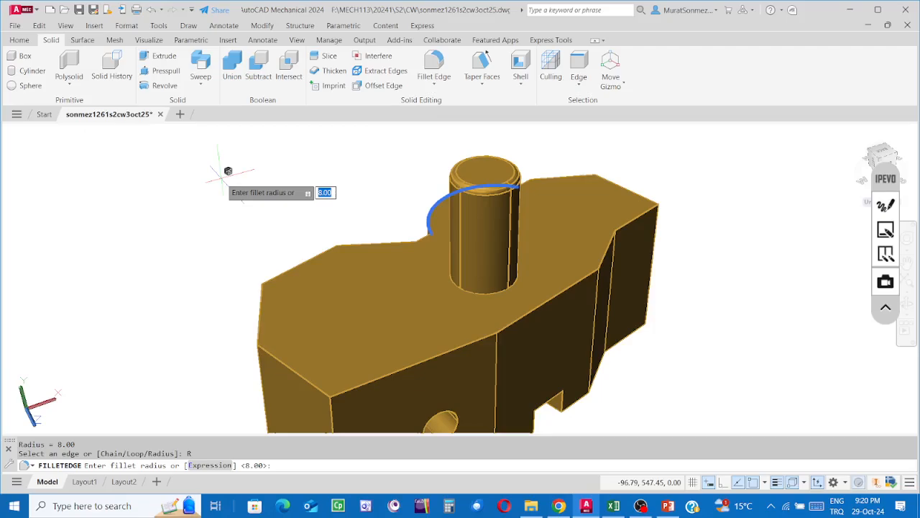
pyautogui.press('Return')
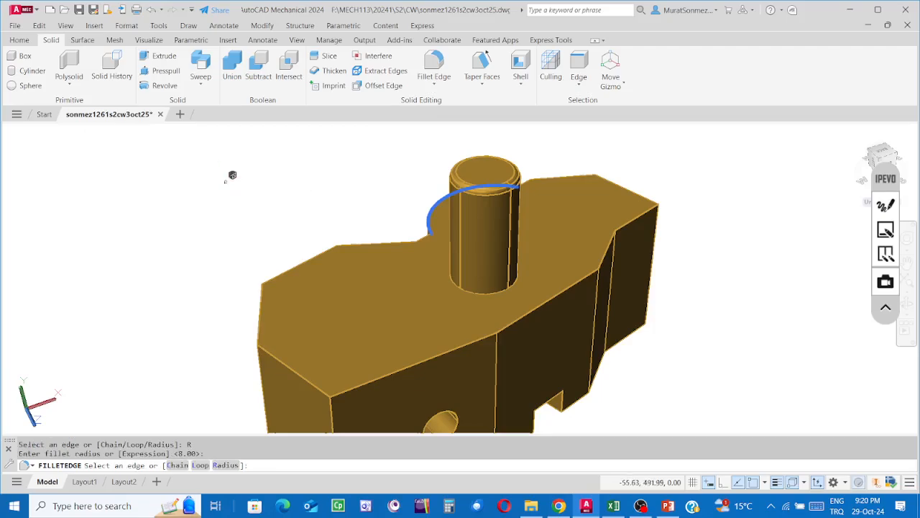
pyautogui.click(502, 286)
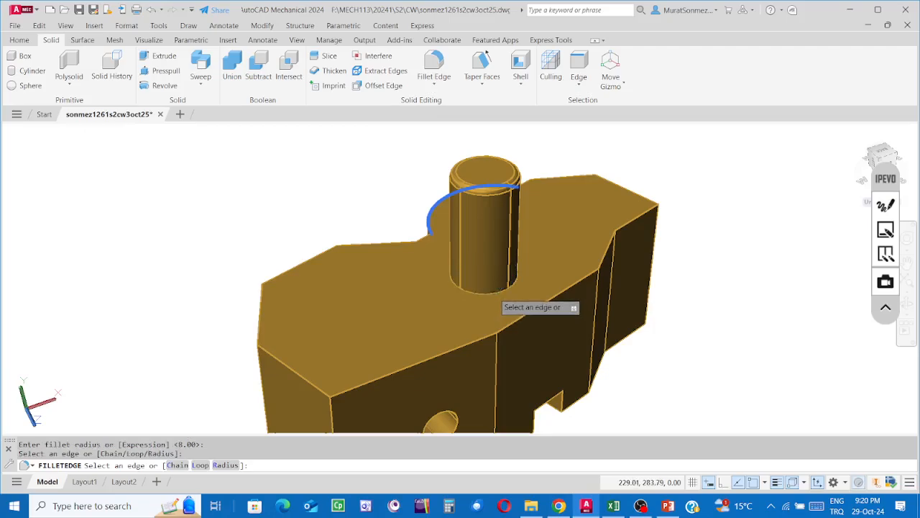
pyautogui.click(501, 285)
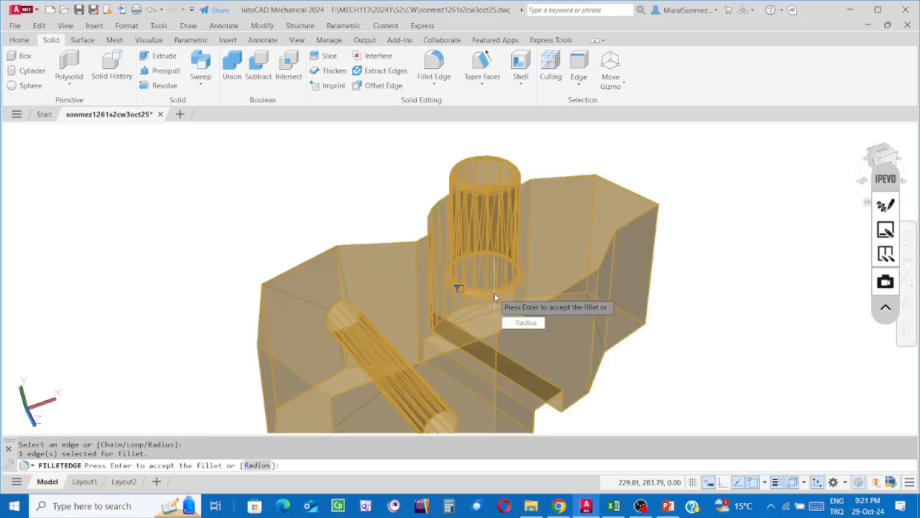
pyautogui.press('Return')
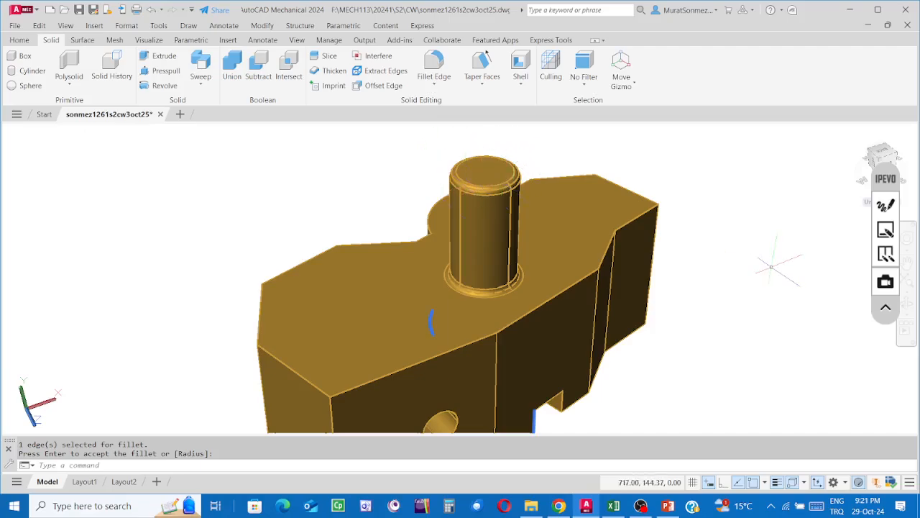
# Try to chamfer the block's straight top edge above the round side hole with Chamfer Edge, using distance 1 of 10 and distance 2 of 6
pyautogui.moveTo(731, 264); pyautogui.dragTo(710, 212, button='middle')
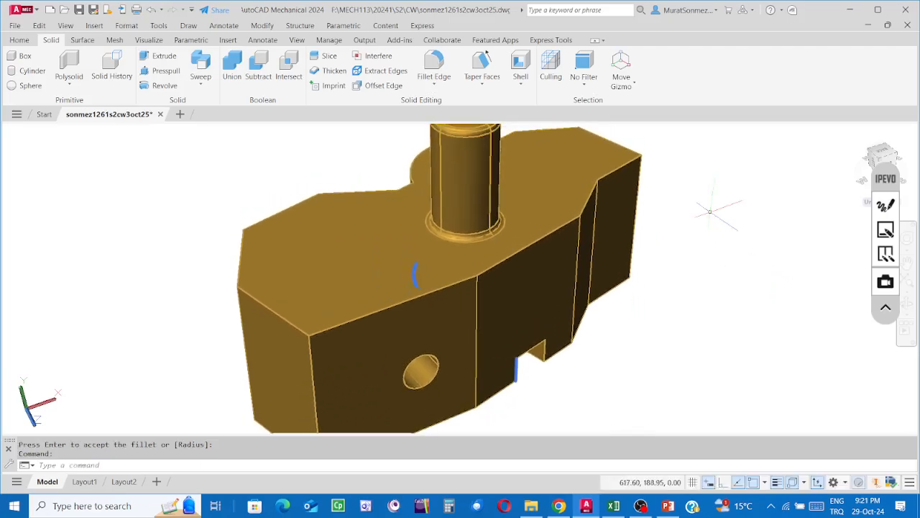
pyautogui.click(441, 85)
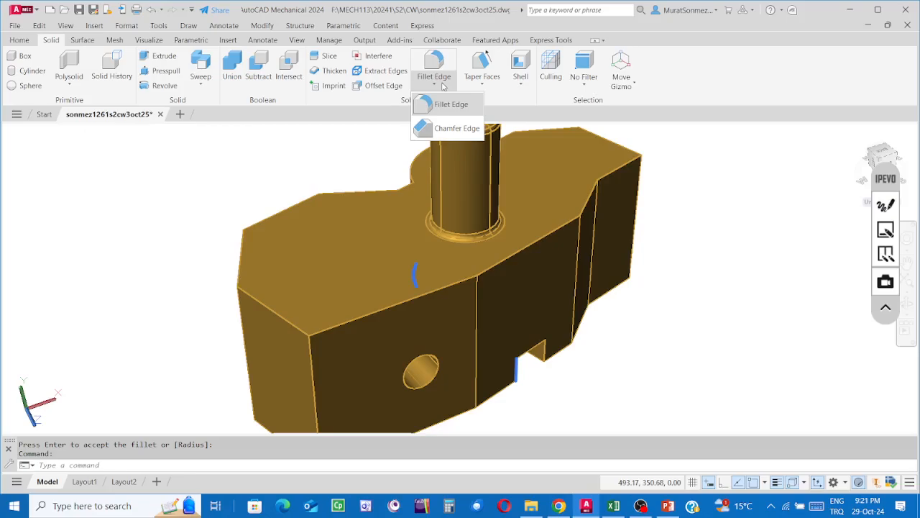
pyautogui.click(447, 129)
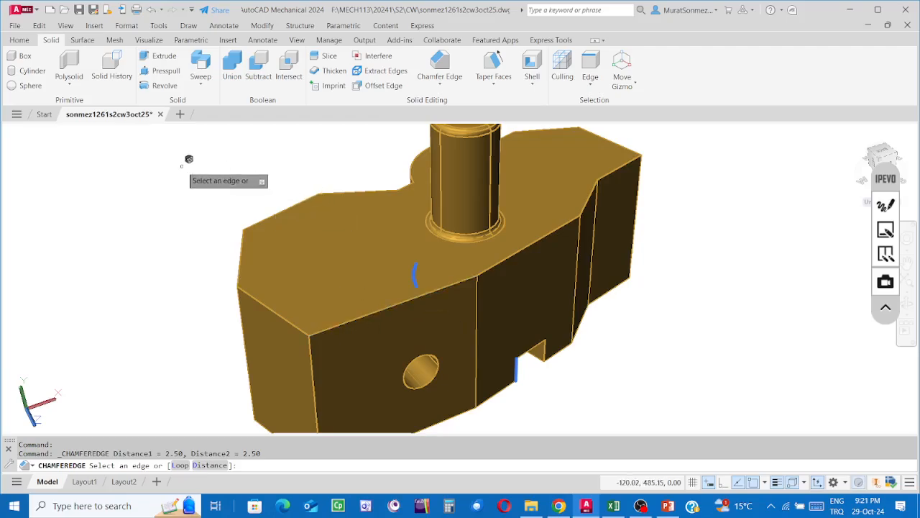
pyautogui.press('Down')
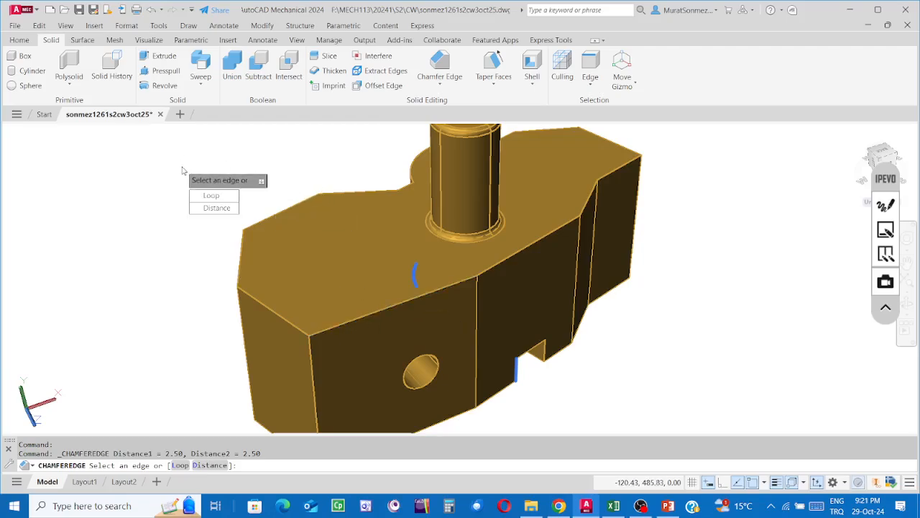
pyautogui.press('Down')
pyautogui.press('Return')
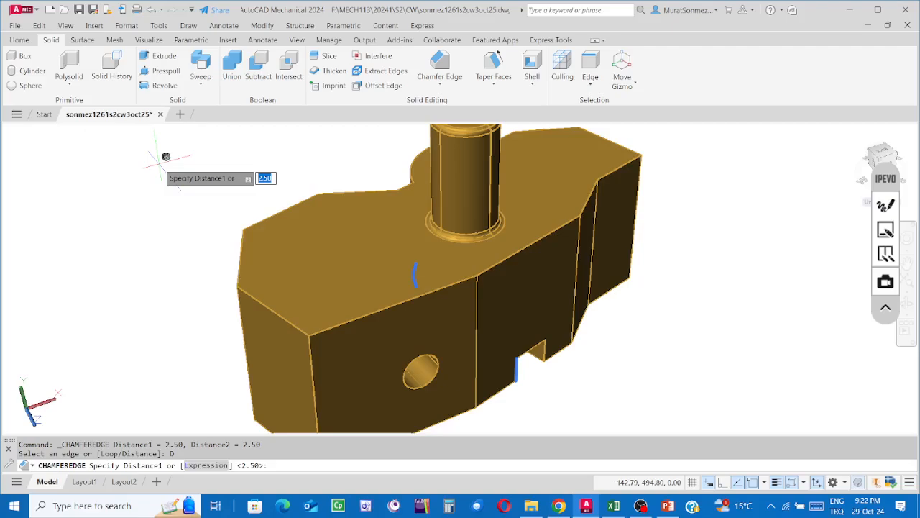
pyautogui.write('10')
pyautogui.press('Return')
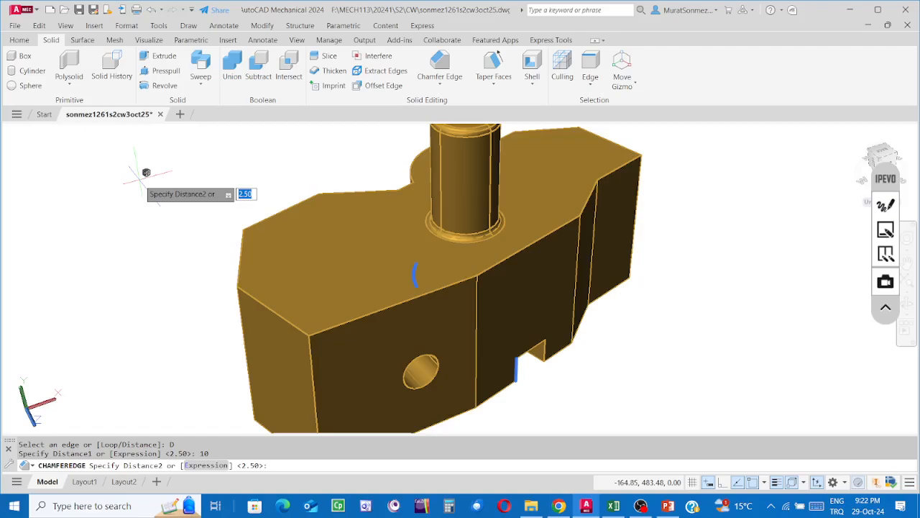
pyautogui.write('6')
pyautogui.press('Return')
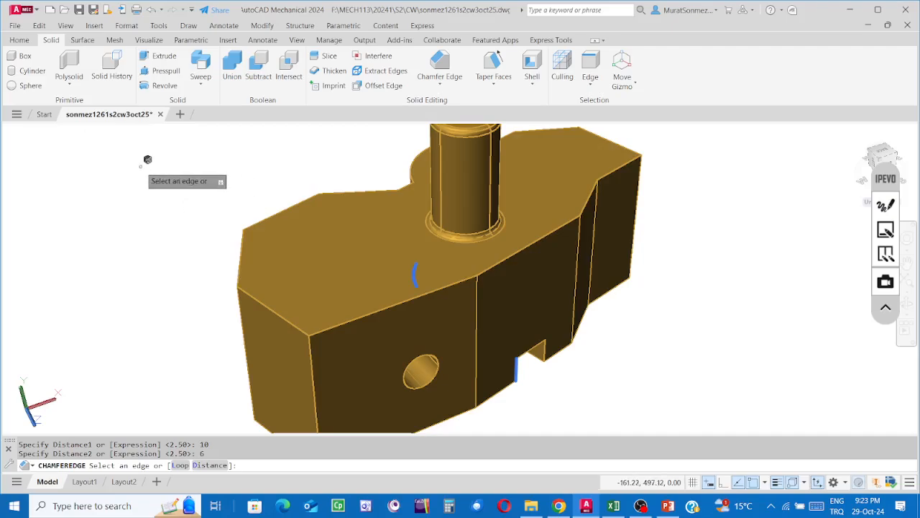
pyautogui.click(351, 316)
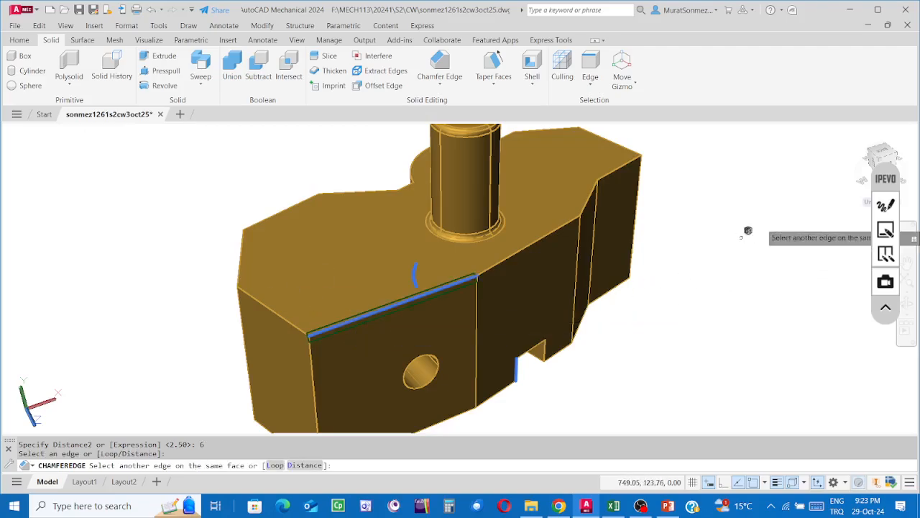
# Examine the chamfer preview's profile close up from the block's end and from other angles, and cancel the chamfer
pyautogui.click(872, 160)
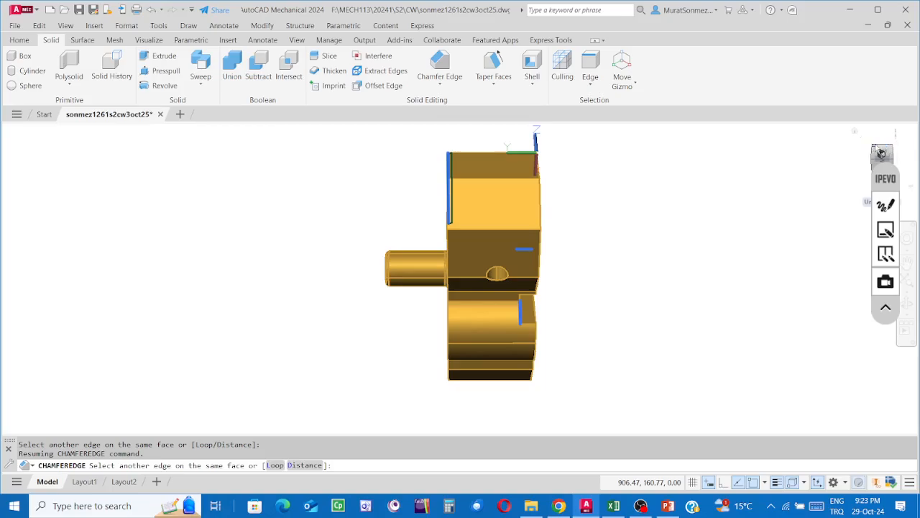
pyautogui.click(884, 155)
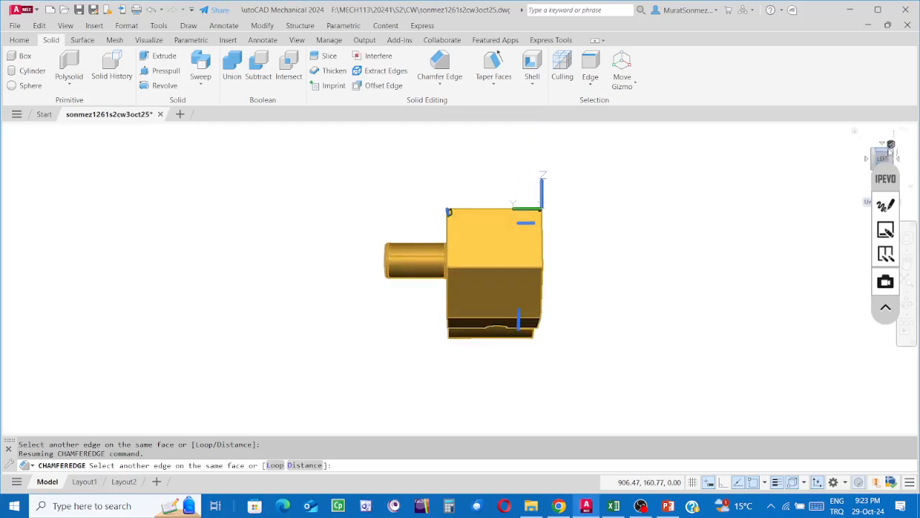
pyautogui.click(906, 144)
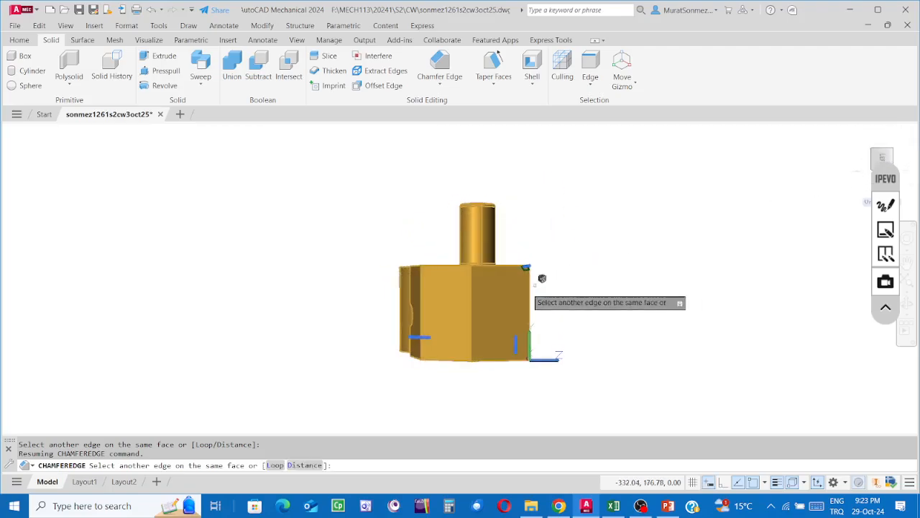
pyautogui.scroll(6, 529, 275)
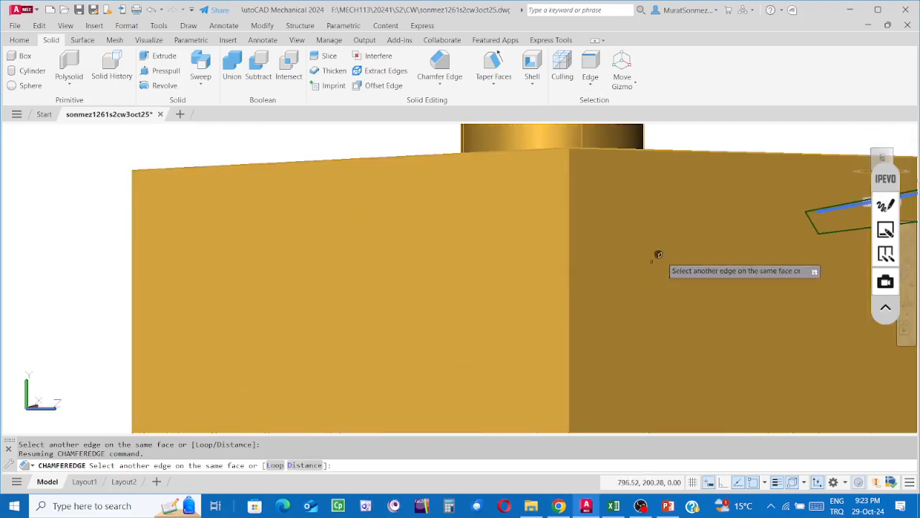
pyautogui.moveTo(657, 255); pyautogui.dragTo(160, 313, button='middle')
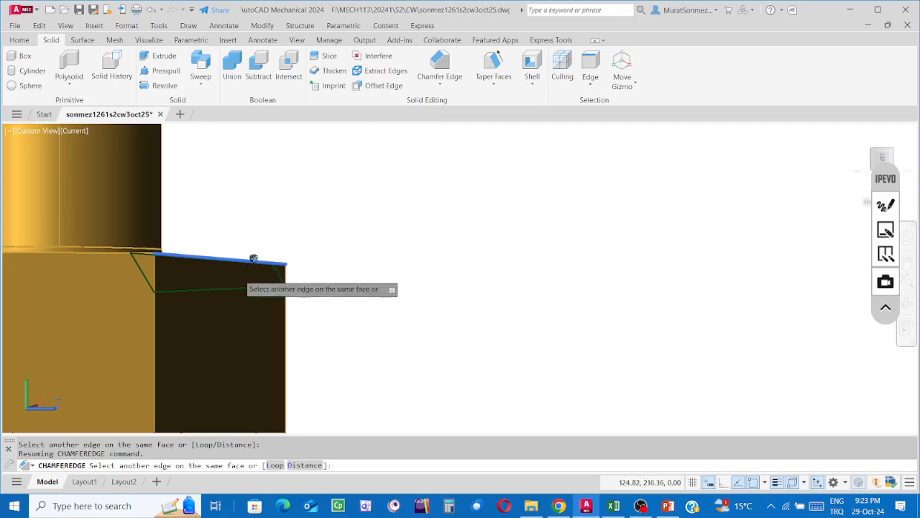
pyautogui.scroll(2, 181, 264)
pyautogui.moveTo(171, 260); pyautogui.dragTo(391, 236, button='middle')
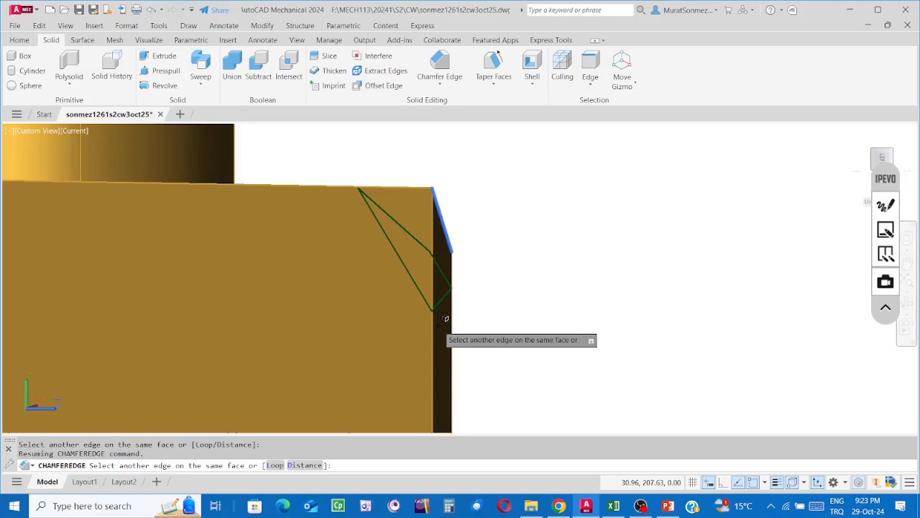
pyautogui.click(884, 157)
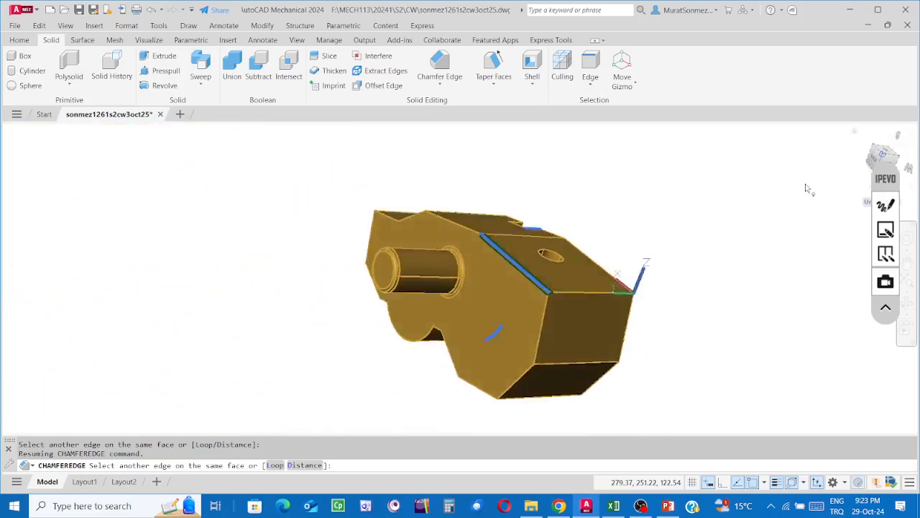
pyautogui.scroll(-3, 550, 273)
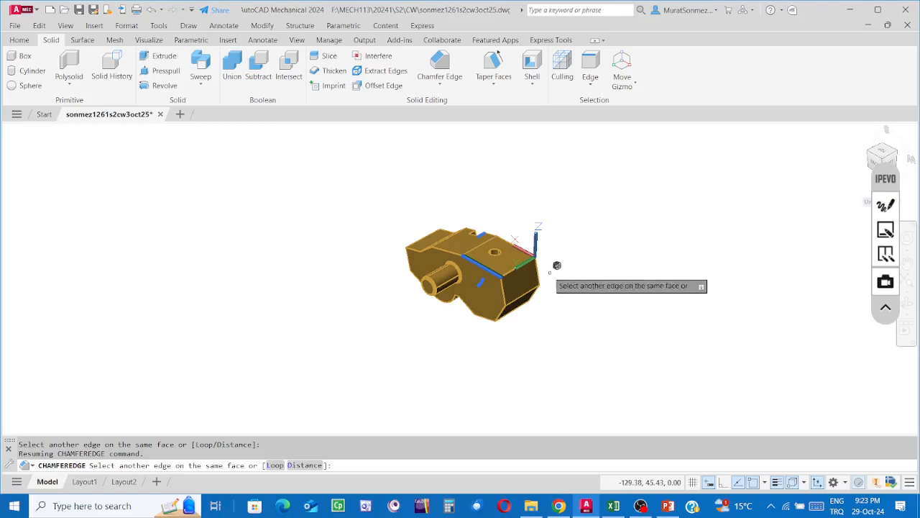
pyautogui.scroll(5, 550, 273)
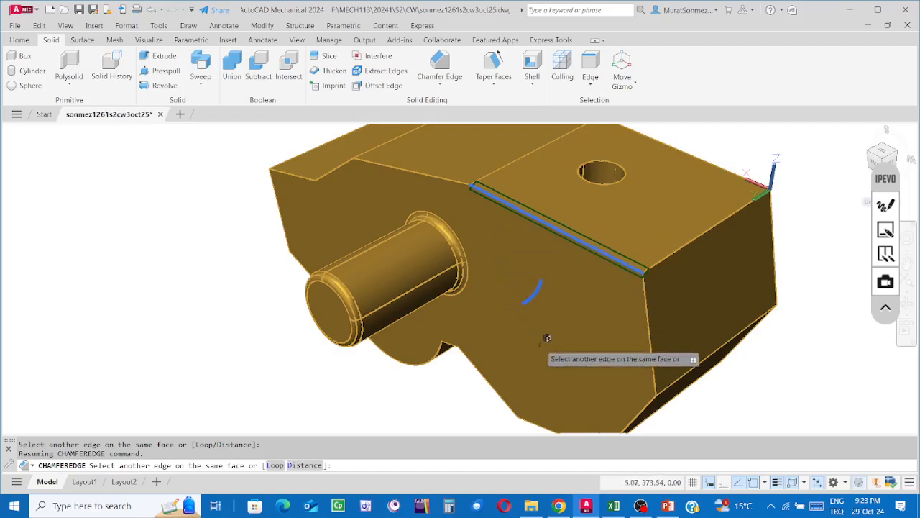
pyautogui.click(855, 132)
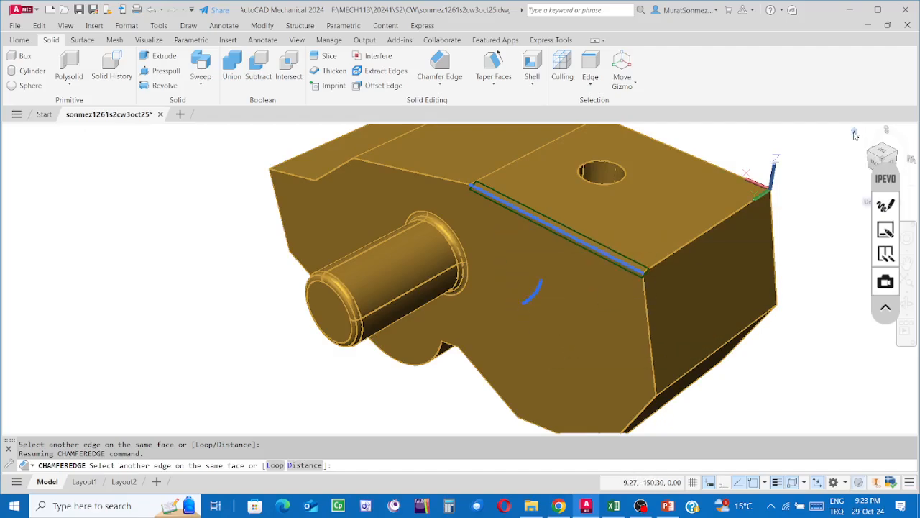
pyautogui.scroll(5, 431, 321)
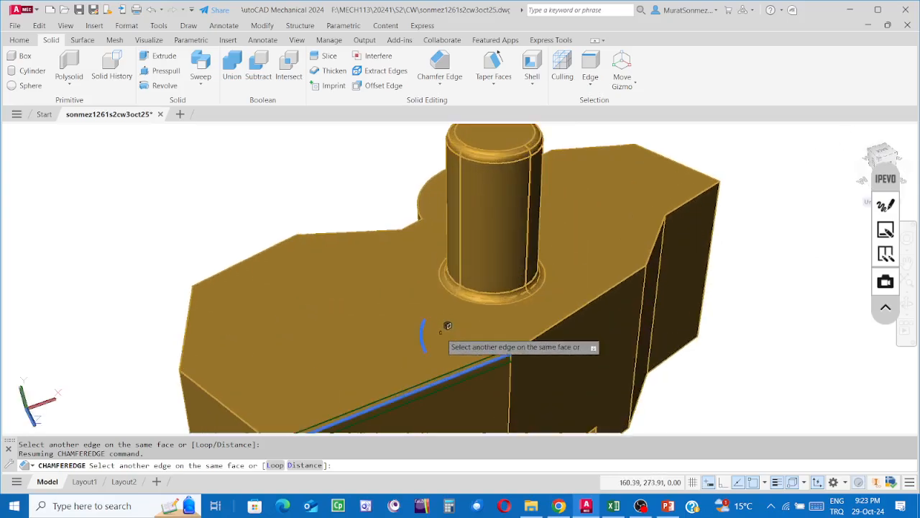
pyautogui.moveTo(421, 324); pyautogui.dragTo(403, 199, button='middle')
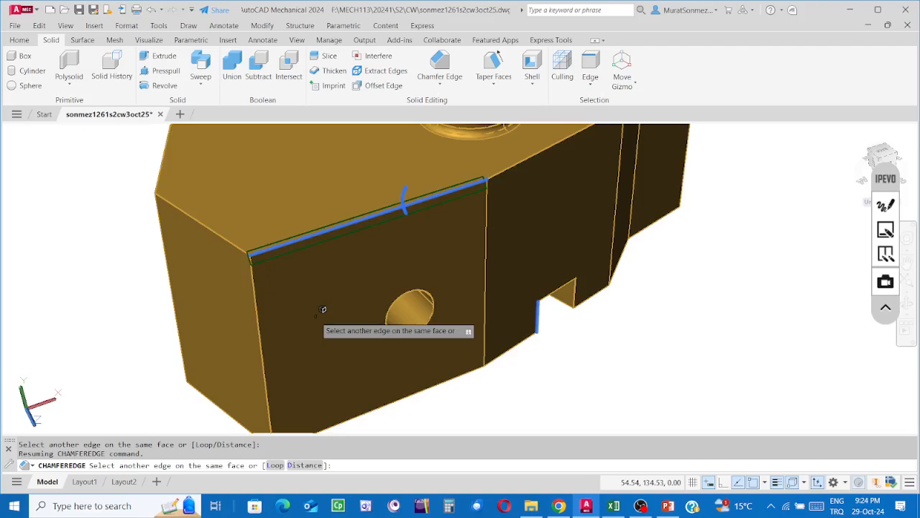
pyautogui.press('Escape')
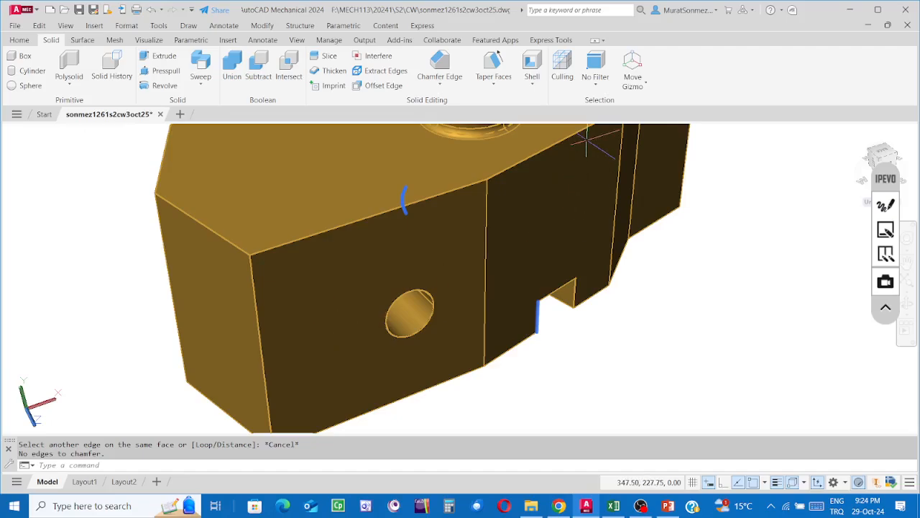
# Chamfer the block's straight top edge above the round side hole with distance 1 of 6 and distance 2 of 10
pyautogui.click(448, 64)
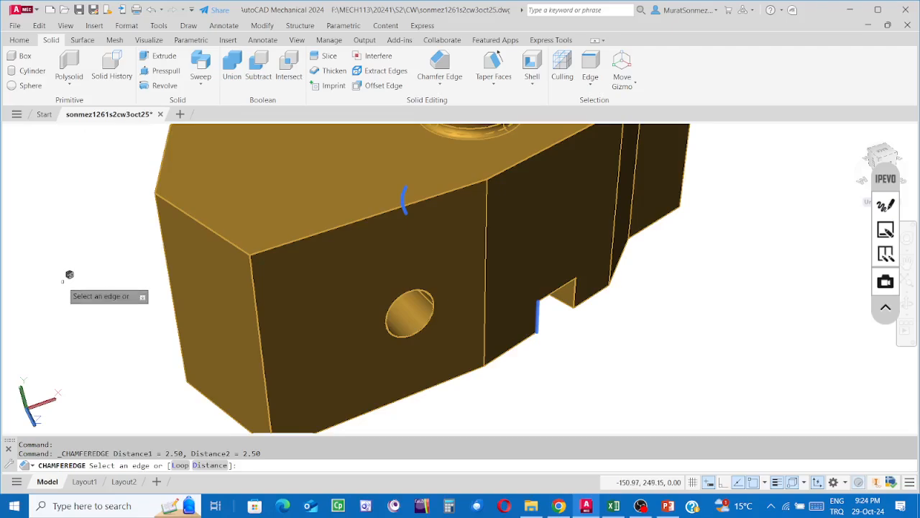
pyautogui.press('Down')
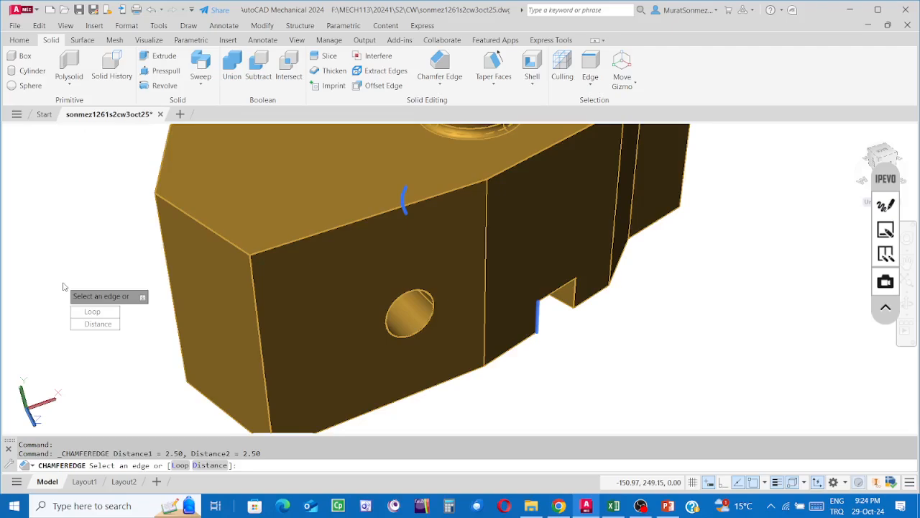
pyautogui.press('Down')
pyautogui.press('Return')
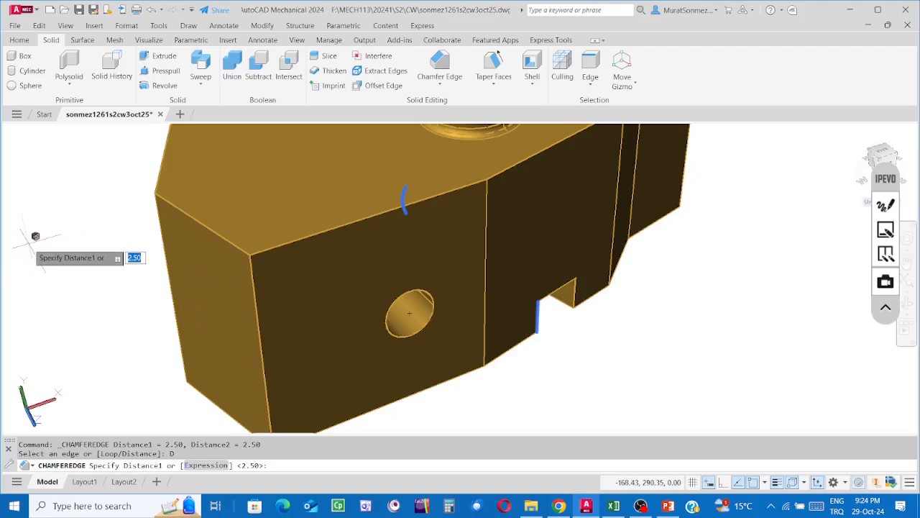
pyautogui.write('6')
pyautogui.press('Return')
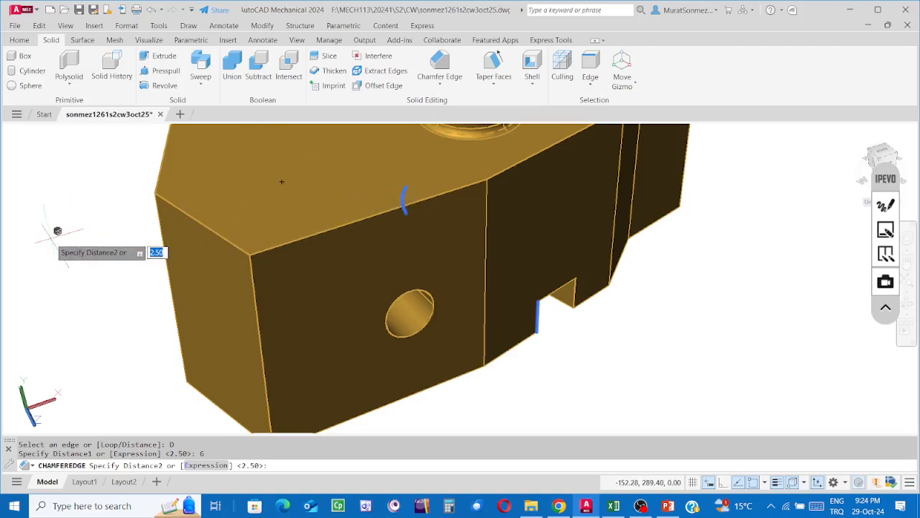
pyautogui.write('10')
pyautogui.press('Return')
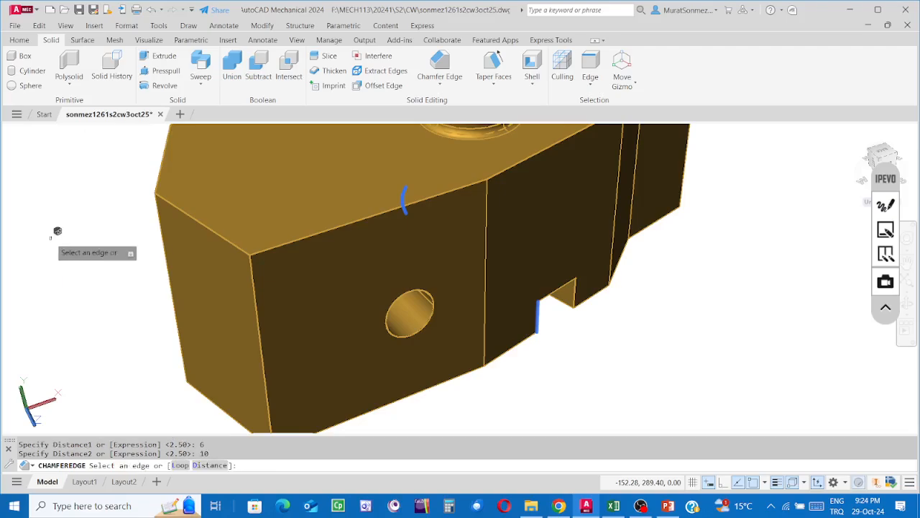
pyautogui.click(312, 233)
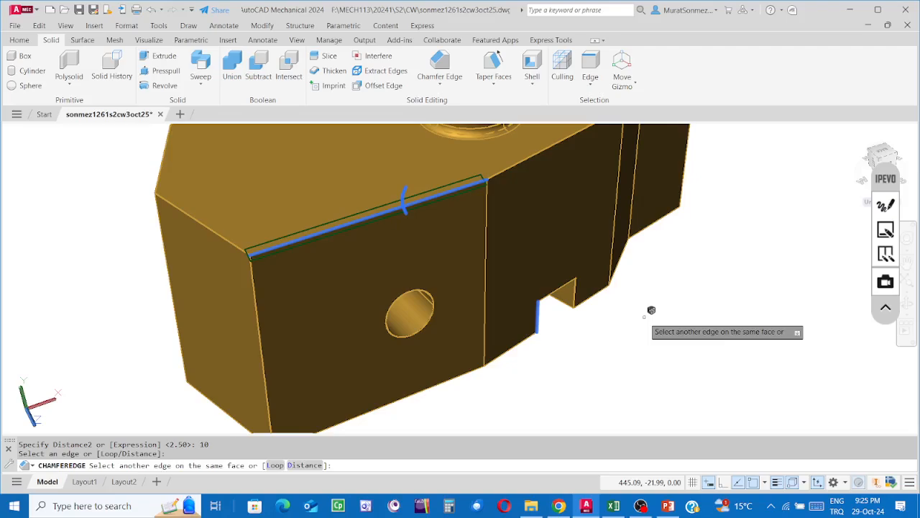
pyautogui.press('Return')
pyautogui.press('Return')
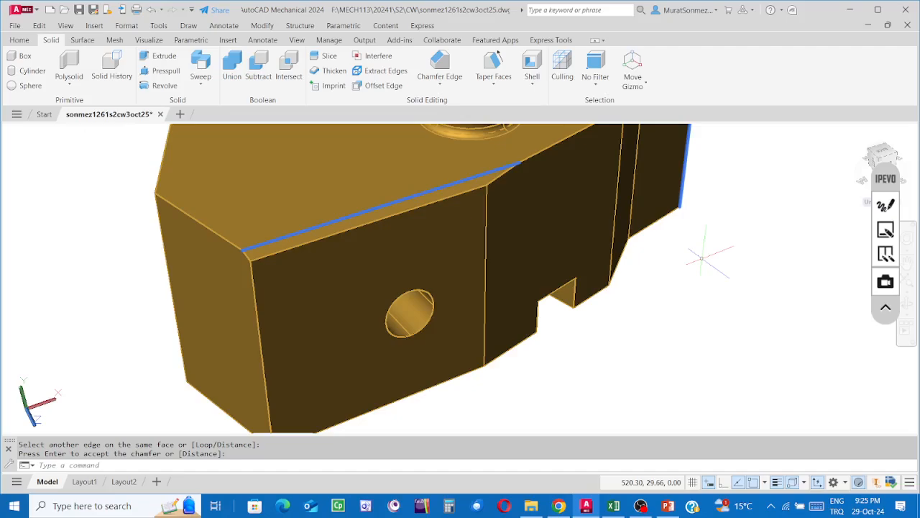
pyautogui.press('Escape')
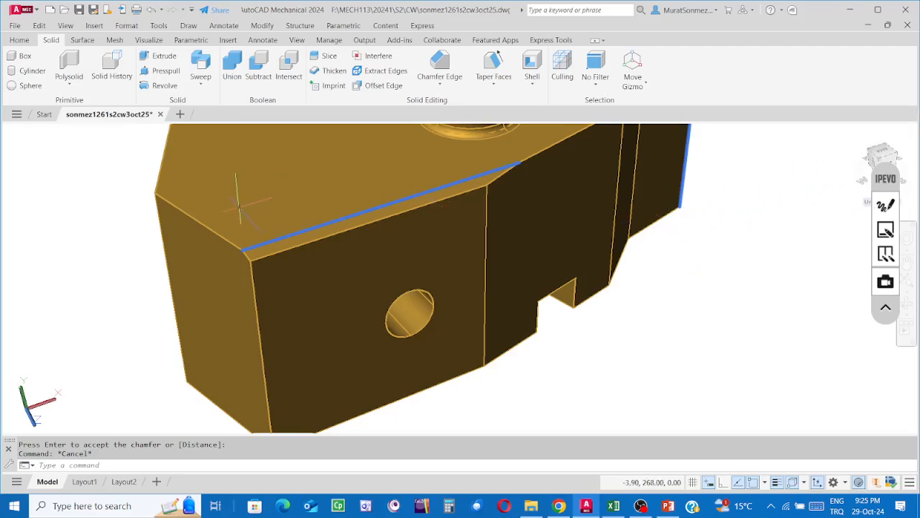
# Save the drawing as a new file in the CW folder, changing the end of its name to cw4oct29
pyautogui.click(14, 26)
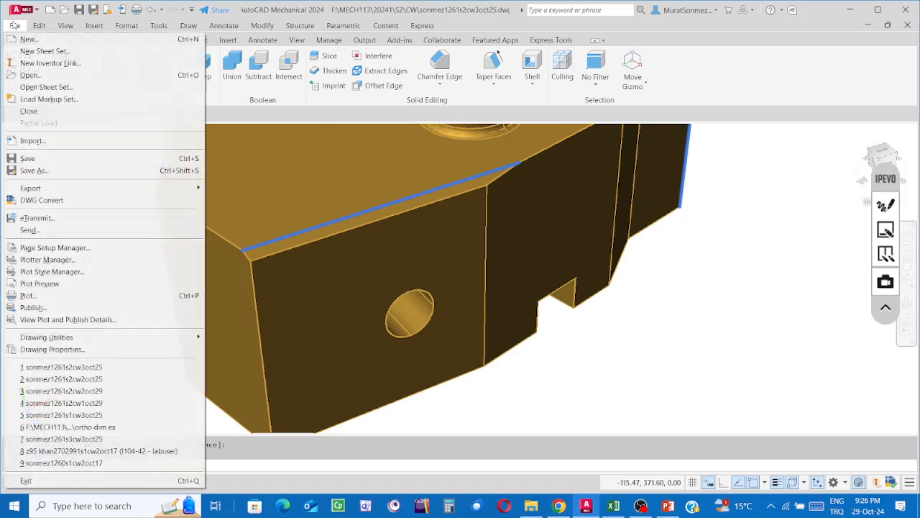
pyautogui.click(40, 171)
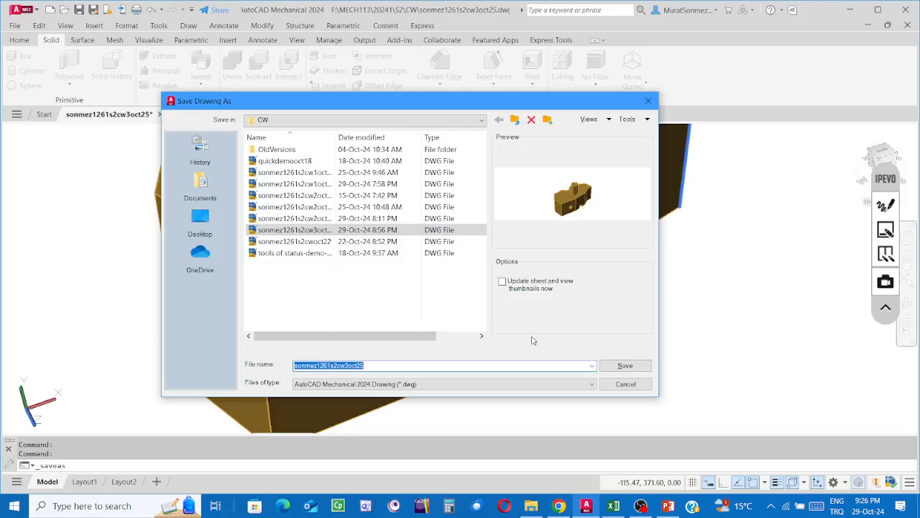
pyautogui.click(348, 366)
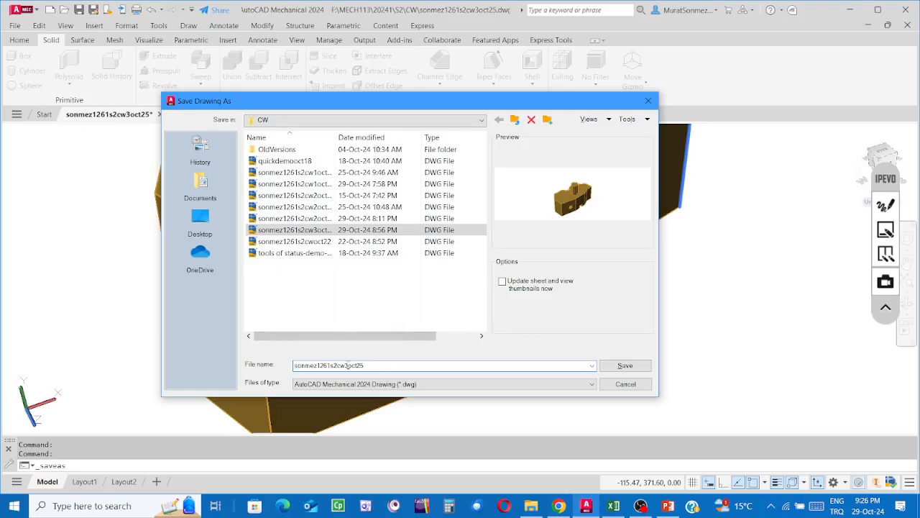
pyautogui.press('BackSpace')
pyautogui.write('4')
pyautogui.press('BackSpace')
pyautogui.write('29')
pyautogui.press('BackSpace')
pyautogui.press('BackSpace')
pyautogui.write('9')
pyautogui.click(613, 370)
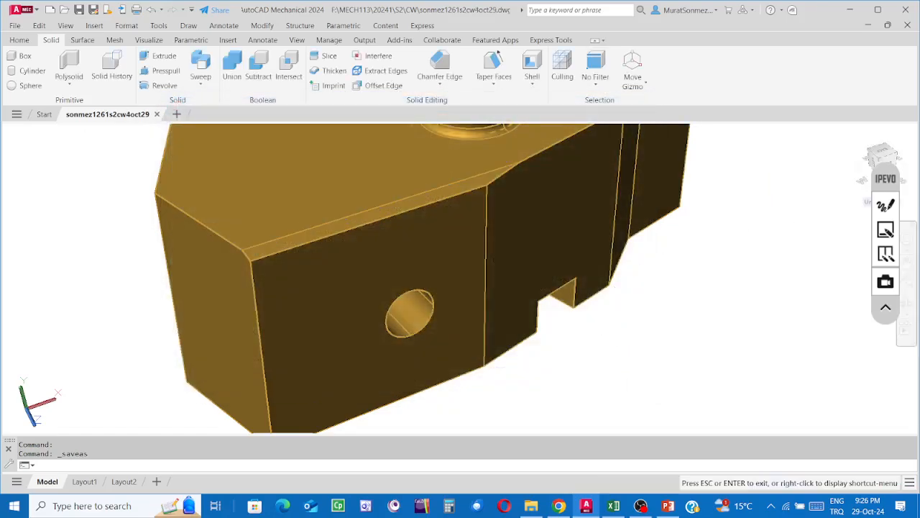
# Return the block to the home view and close the drawing, saving its changes
pyautogui.moveTo(755, 209); pyautogui.dragTo(700, 358, button='middle')
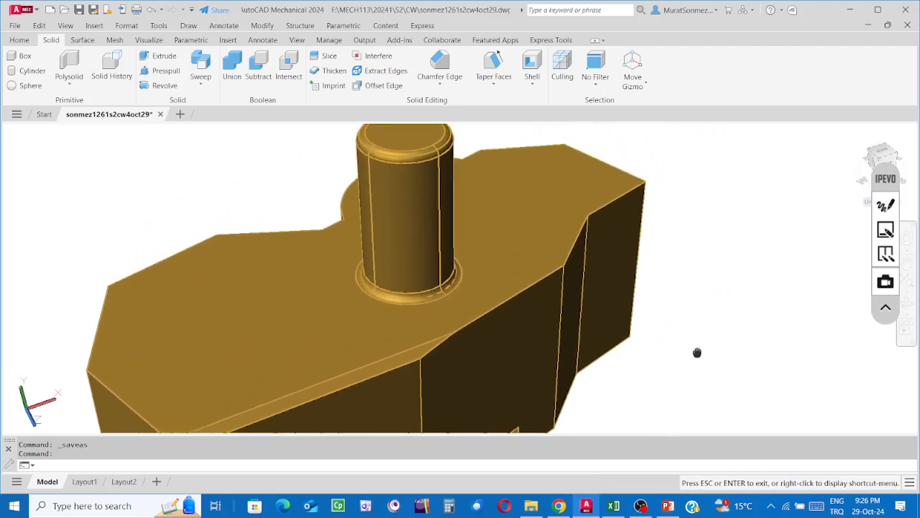
pyautogui.click(885, 155)
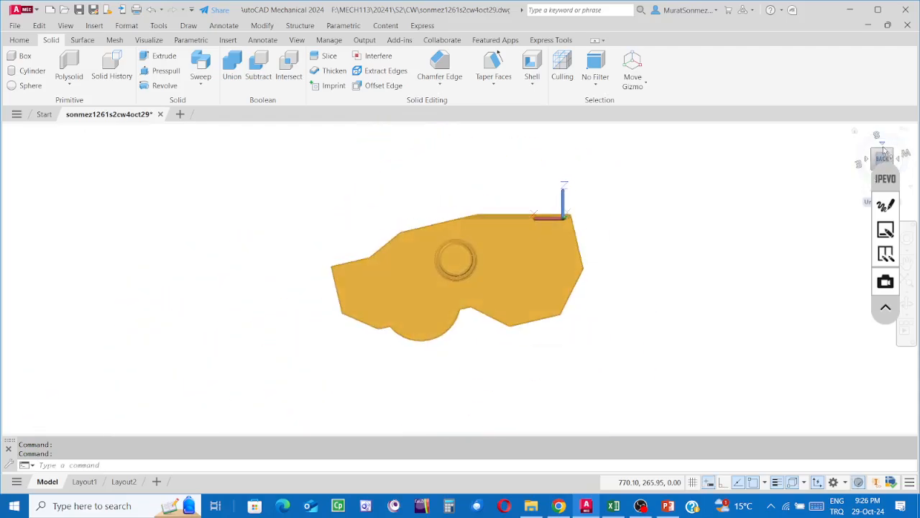
pyautogui.click(855, 132)
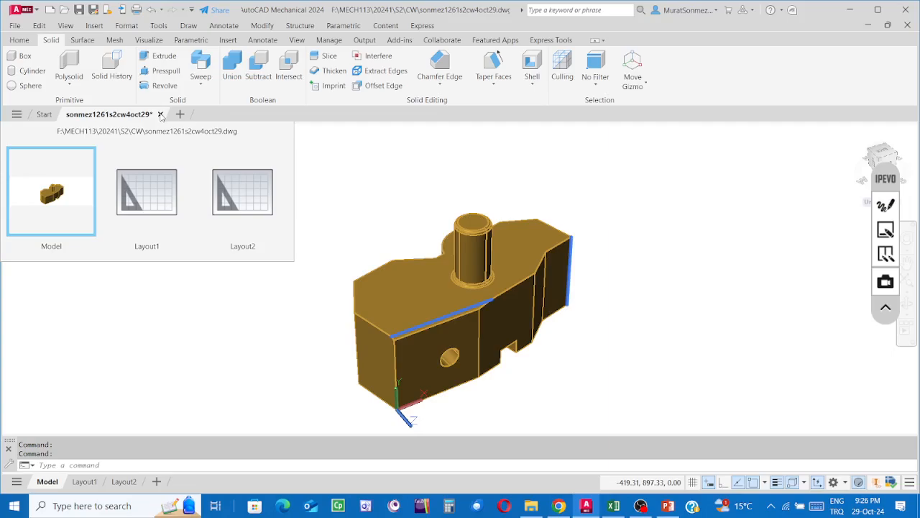
pyautogui.click(160, 115)
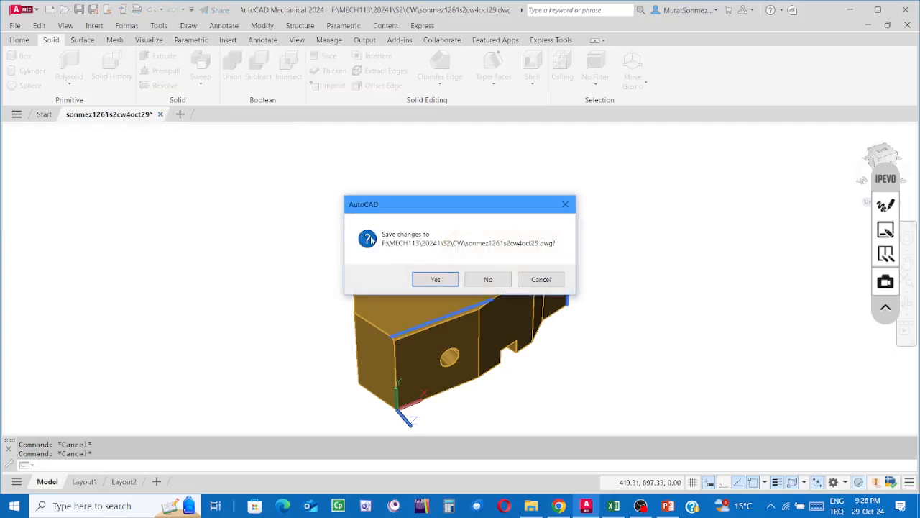
pyautogui.click(435, 279)
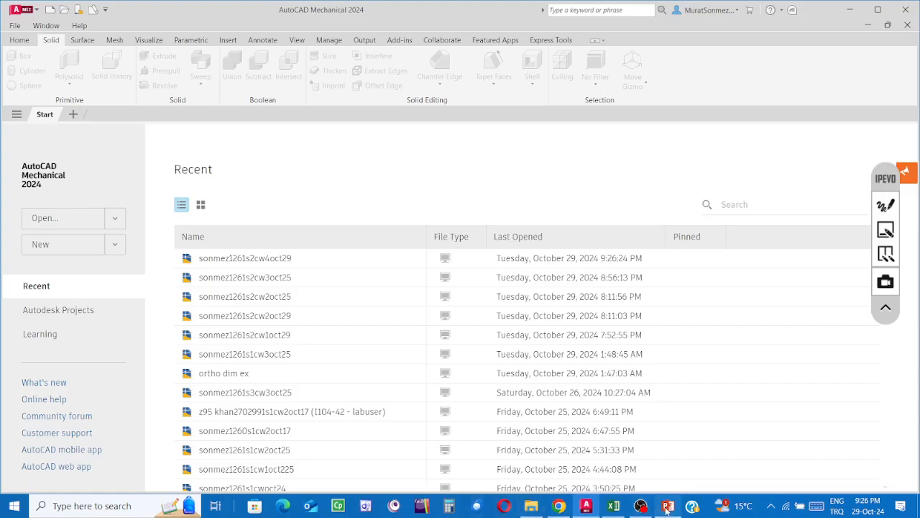
# Switch to File Explorer and open the "what is projection" assembly from the introduction folder in Inventor
pyautogui.moveTo(667, 509)
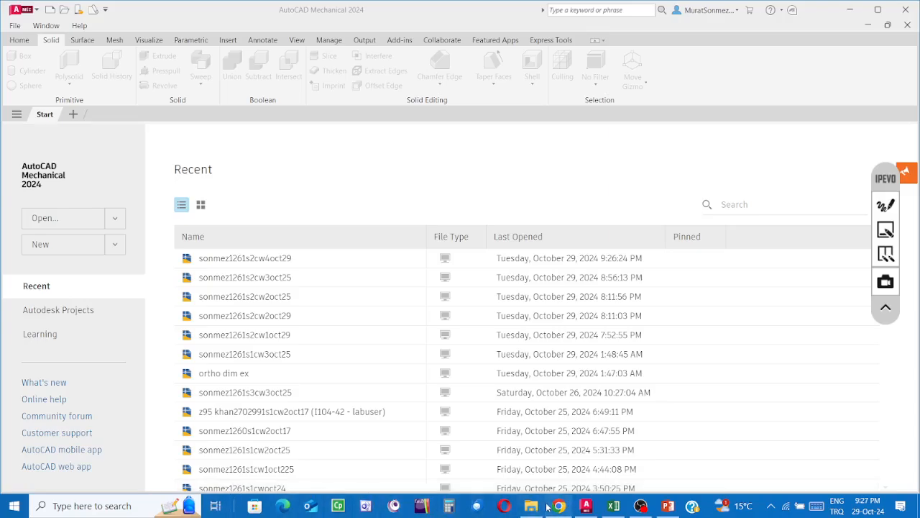
pyautogui.moveTo(533, 510)
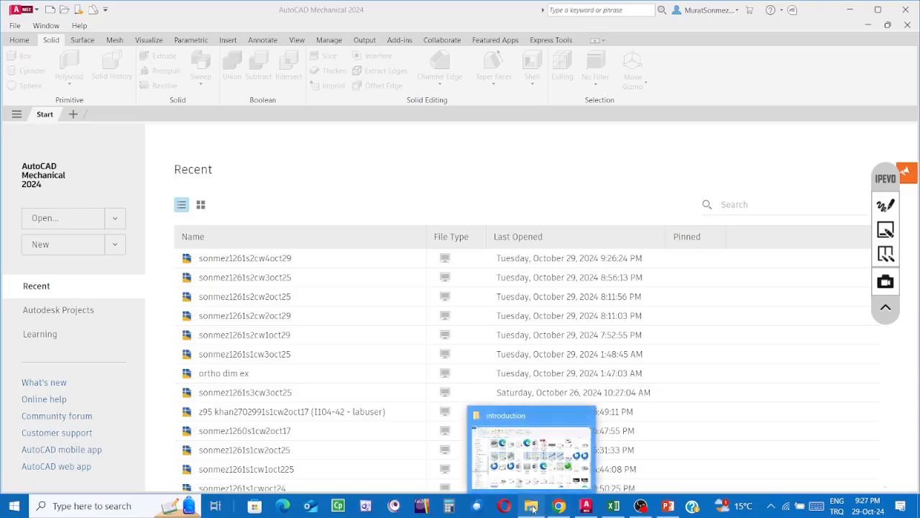
pyautogui.click(545, 468)
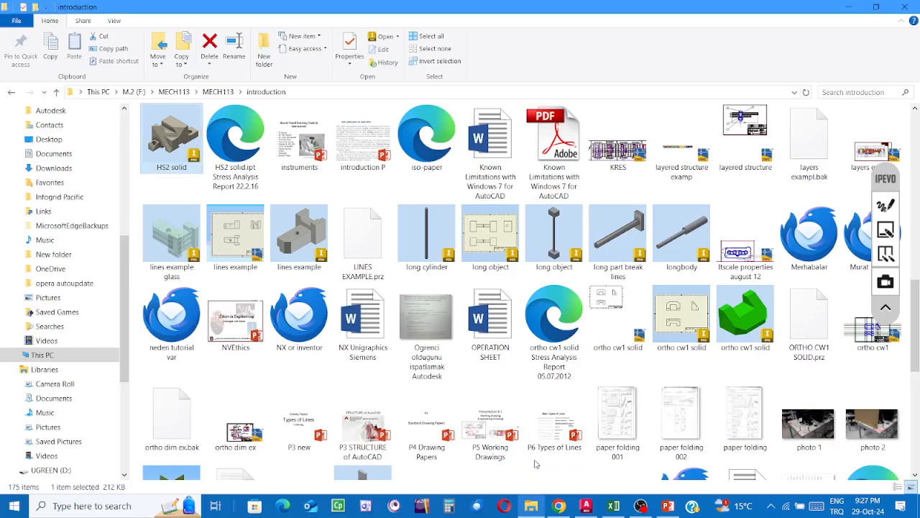
pyautogui.scroll(-5, 504, 457)
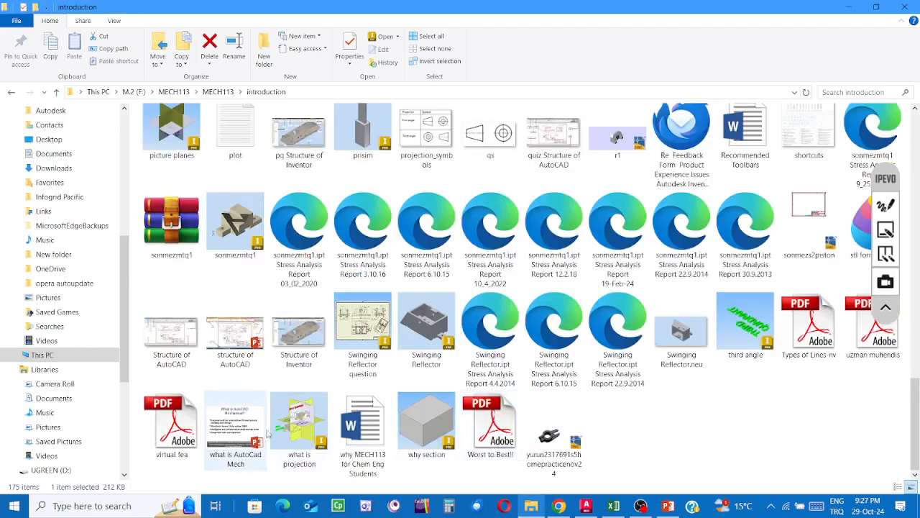
pyautogui.click(308, 421)
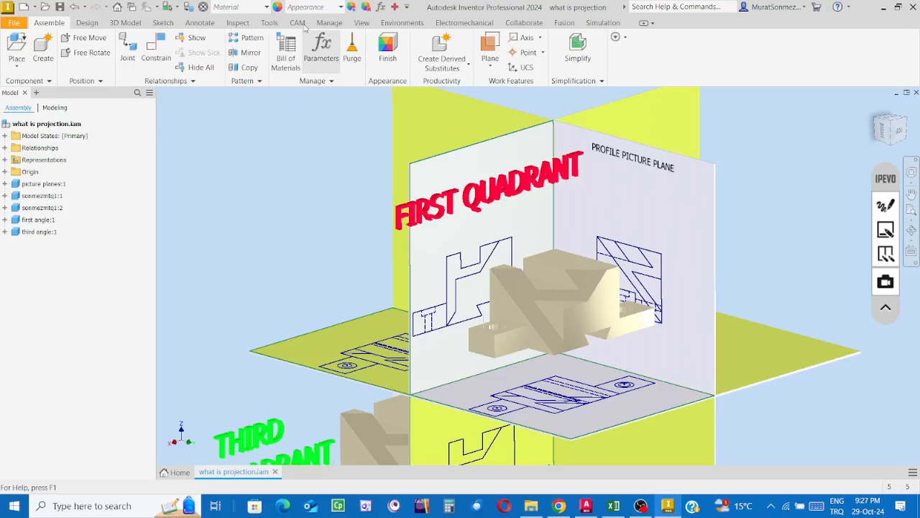
# Set the assembly's visual style to Shaded with Edges
pyautogui.click(360, 23)
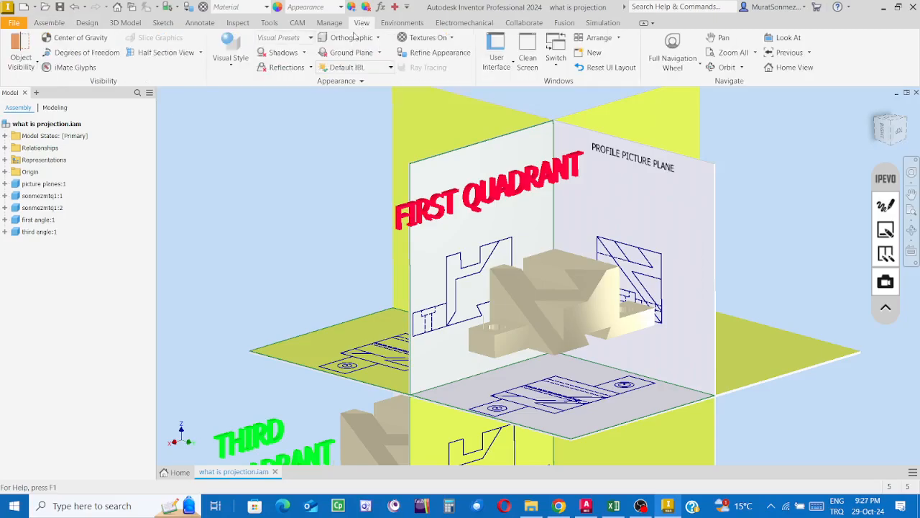
pyautogui.click(230, 60)
pyautogui.click(266, 129)
pyautogui.scroll(3, 684, 328)
pyautogui.scroll(-3, 684, 328)
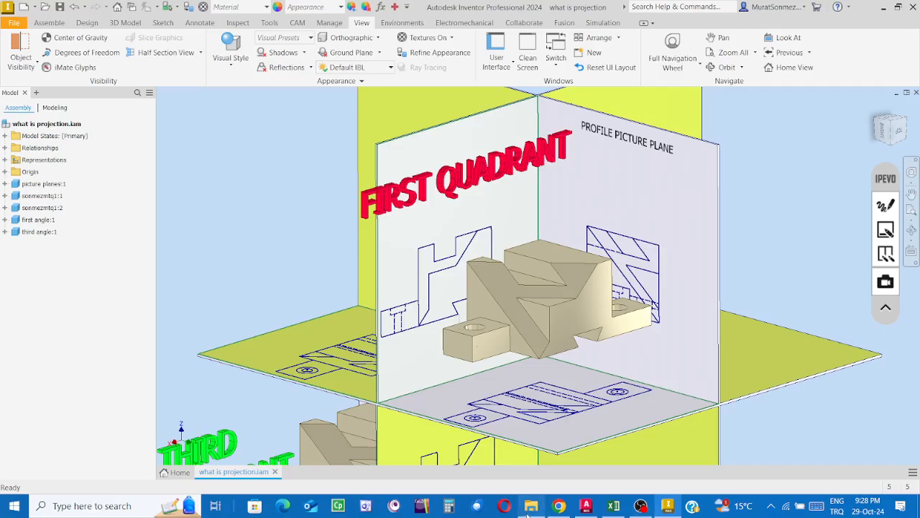
# Edit the solid part in the first quadrant in place within the assembly
pyautogui.moveTo(532, 510)
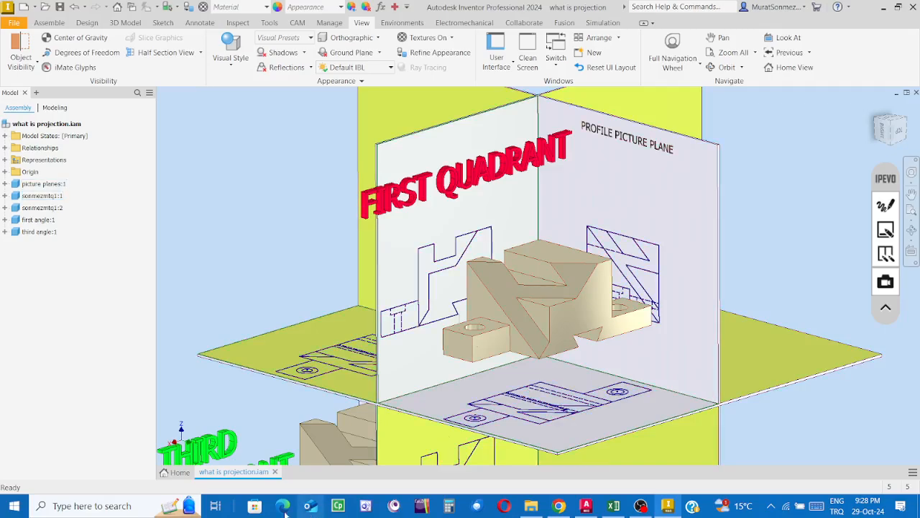
pyautogui.rightClick(587, 311)
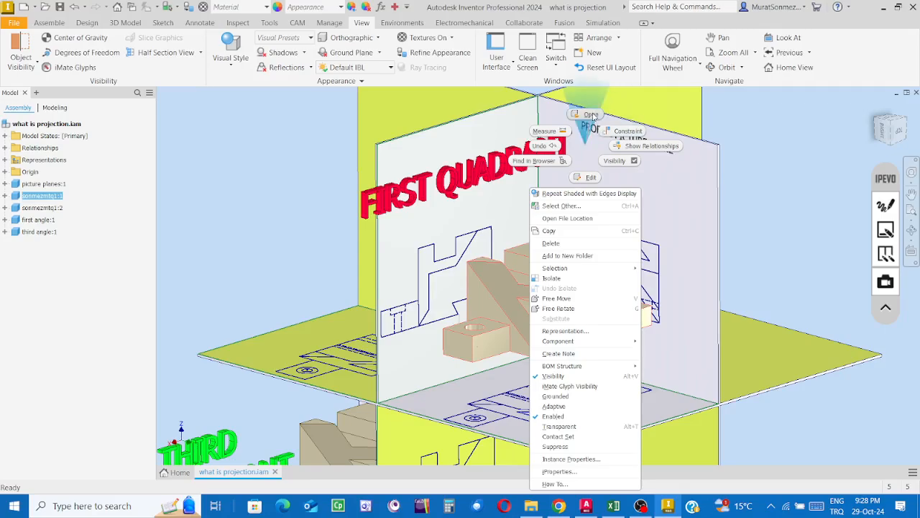
pyautogui.click(589, 181)
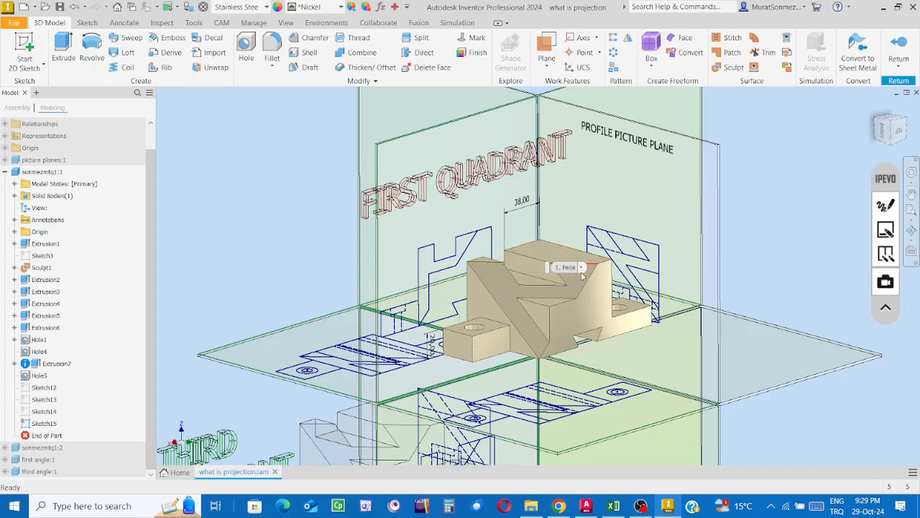
# Examine the part's inclined and oblique faces and its projections close up, from the side and from the home view
pyautogui.scroll(5, 612, 440)
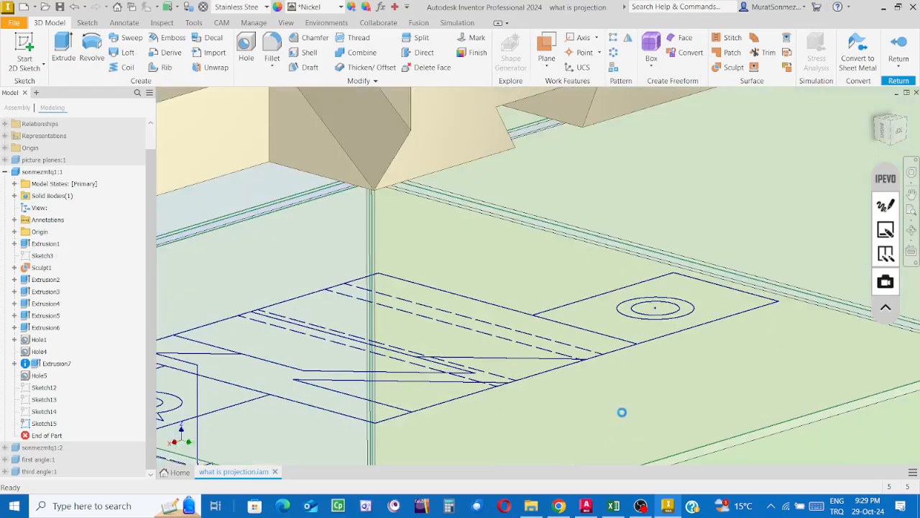
pyautogui.scroll(-5, 623, 410)
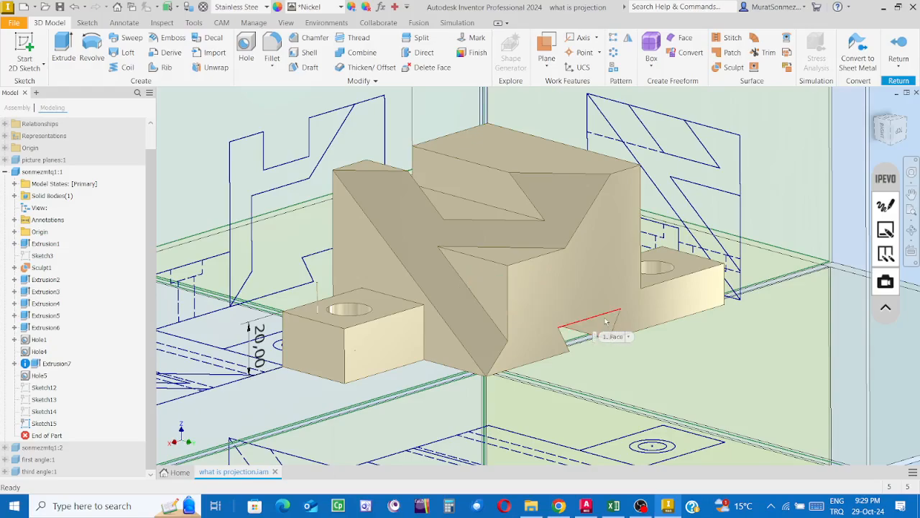
pyautogui.click(901, 134)
pyautogui.scroll(8, 505, 231)
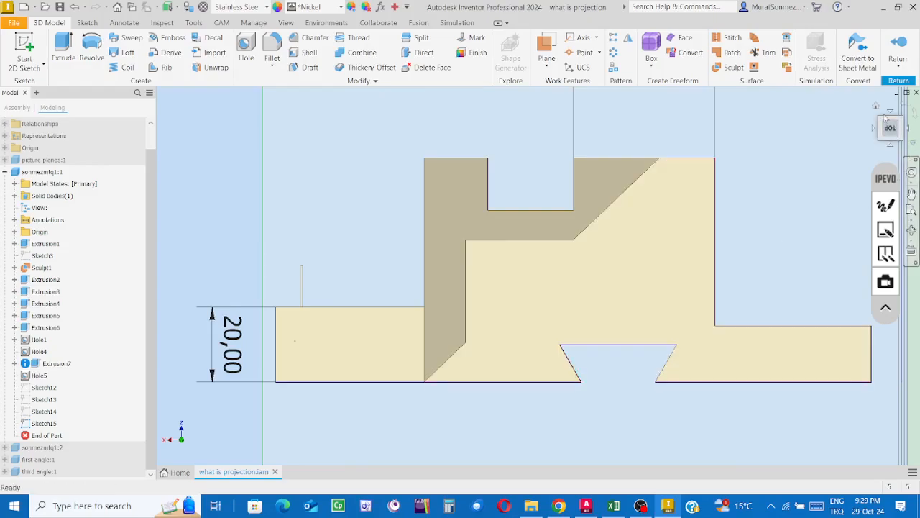
pyautogui.click(876, 107)
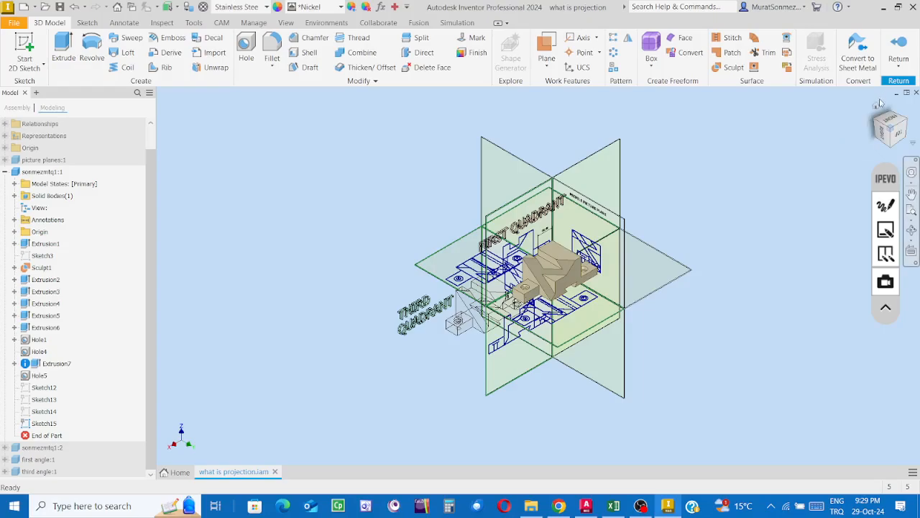
pyautogui.click(878, 105)
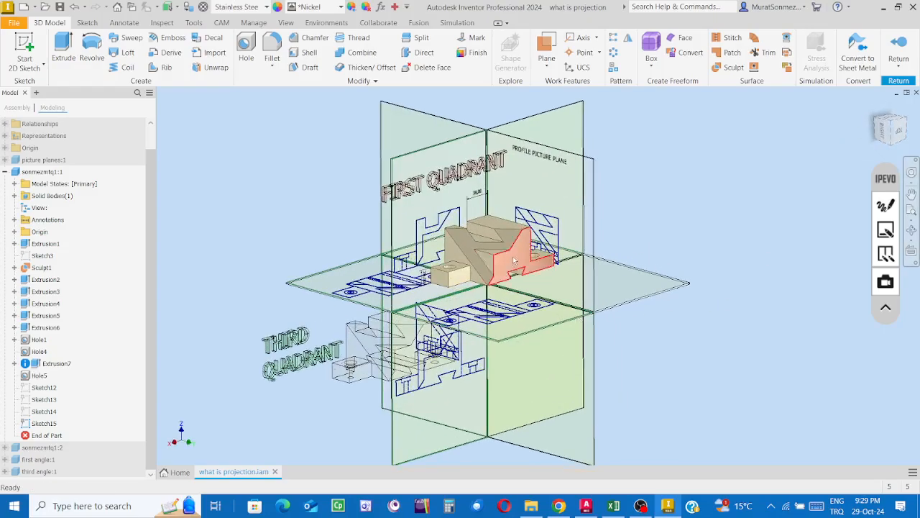
pyautogui.scroll(5, 513, 260)
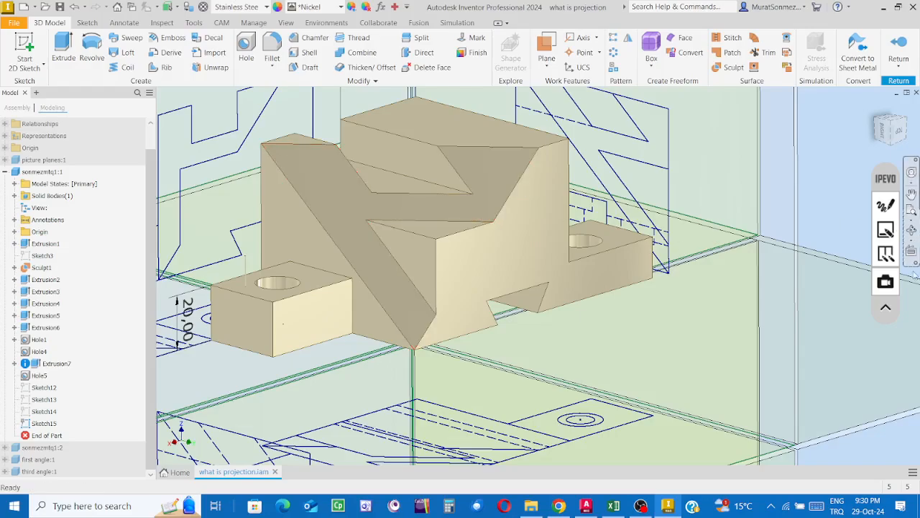
# Mark three corners of the part's long oblique surface with red crosses, using the screen annotation pen
pyautogui.click(886, 208)
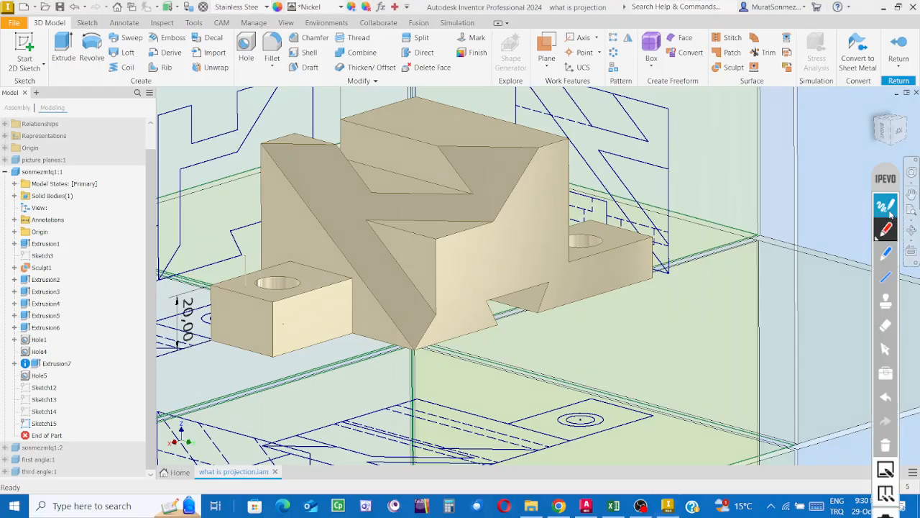
pyautogui.click(887, 230)
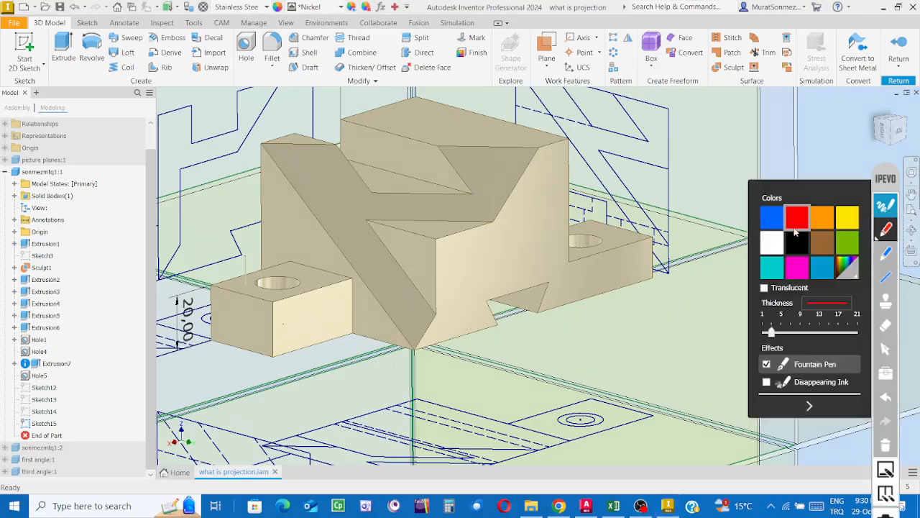
pyautogui.click(811, 407)
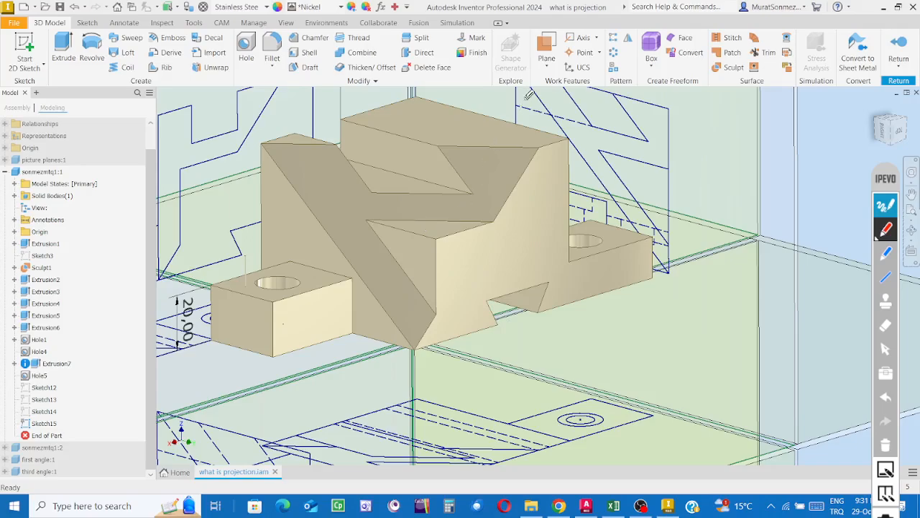
pyautogui.moveTo(542, 139); pyautogui.dragTo(537, 157)
pyautogui.moveTo(256, 141)
pyautogui.mouseDown()
pyautogui.moveTo(267, 149)
pyautogui.moveTo(257, 152)
pyautogui.mouseUp()
pyautogui.moveTo(407, 341)
pyautogui.mouseDown()
pyautogui.moveTo(422, 353)
pyautogui.moveTo(410, 352)
pyautogui.mouseUp()
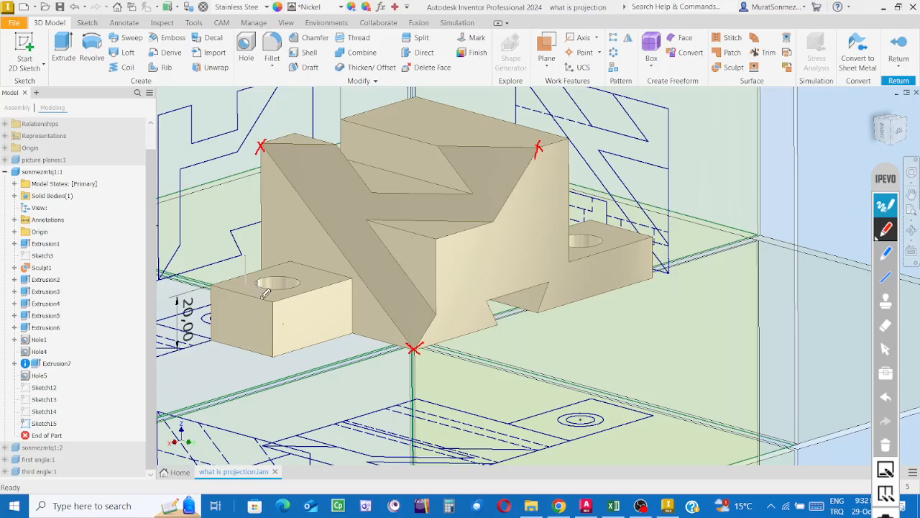
# Draw red X, Y and Z axis arrows with labels along the three edges from the front lug's near upper corner
pyautogui.moveTo(219, 285)
pyautogui.mouseDown()
pyautogui.moveTo(270, 304)
pyautogui.moveTo(271, 327)
pyautogui.moveTo(274, 300)
pyautogui.moveTo(333, 288)
pyautogui.mouseUp()
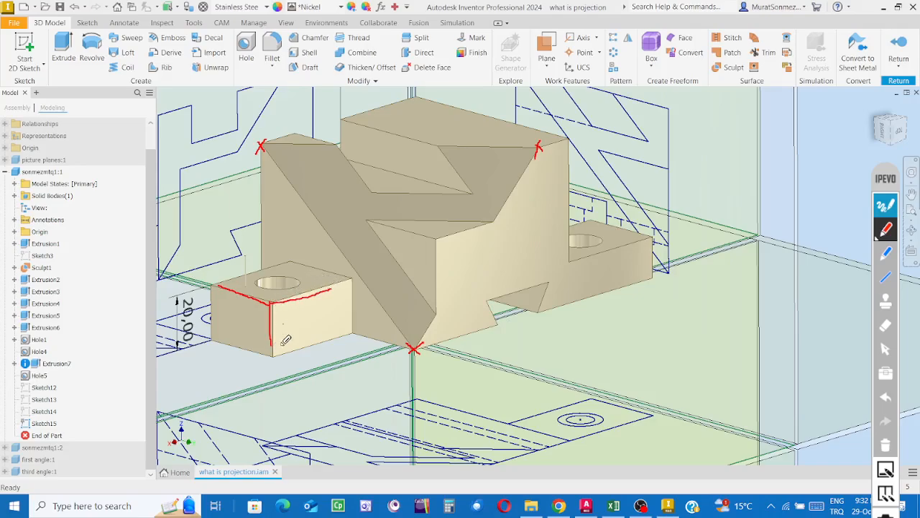
pyautogui.moveTo(274, 335); pyautogui.dragTo(274, 353)
pyautogui.click(270, 305)
pyautogui.moveTo(273, 303)
pyautogui.mouseDown()
pyautogui.moveTo(337, 285)
pyautogui.moveTo(327, 291)
pyautogui.moveTo(346, 298)
pyautogui.moveTo(338, 299)
pyautogui.mouseUp()
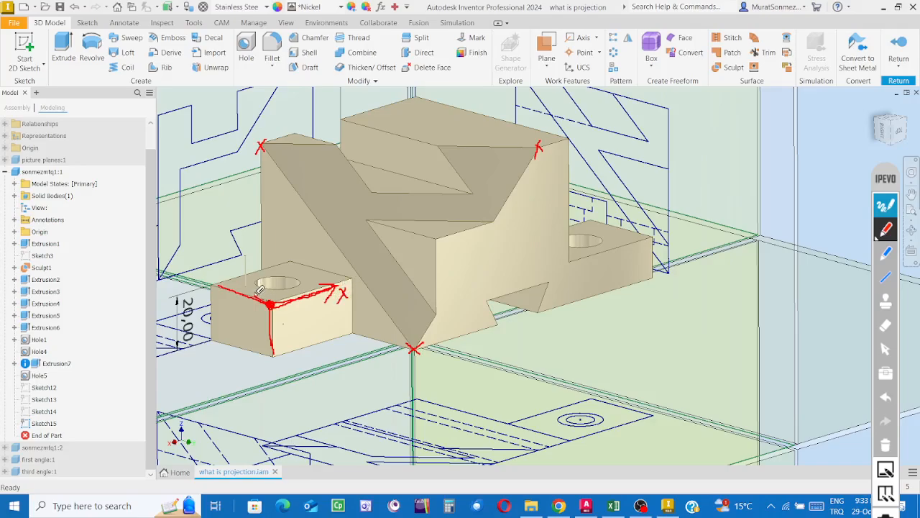
pyautogui.moveTo(220, 279); pyautogui.dragTo(219, 293)
pyautogui.moveTo(215, 259); pyautogui.dragTo(216, 272)
pyautogui.click(271, 303)
pyautogui.moveTo(265, 347); pyautogui.dragTo(304, 363)
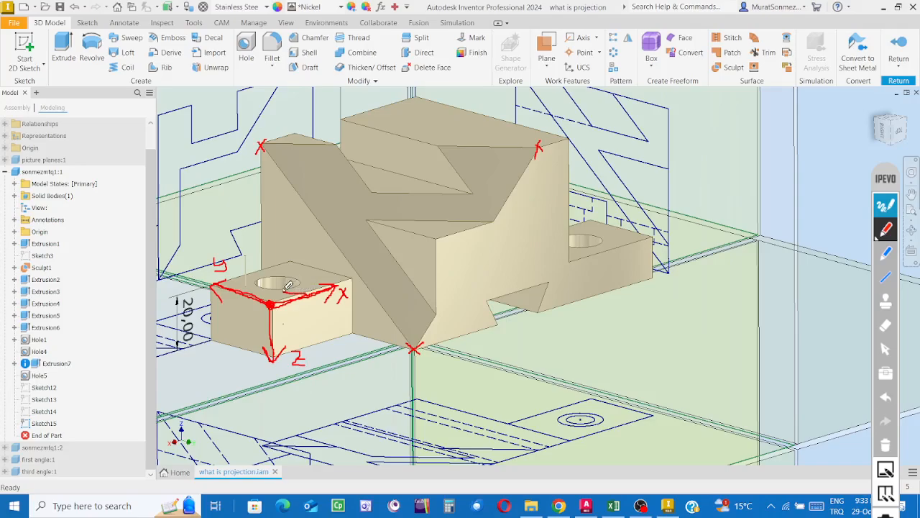
# Join the ends of the red axes on the front lug into a triangle and draw short marks across the axes
pyautogui.moveTo(239, 290)
pyautogui.mouseDown()
pyautogui.moveTo(273, 342)
pyautogui.moveTo(314, 291)
pyautogui.mouseUp()
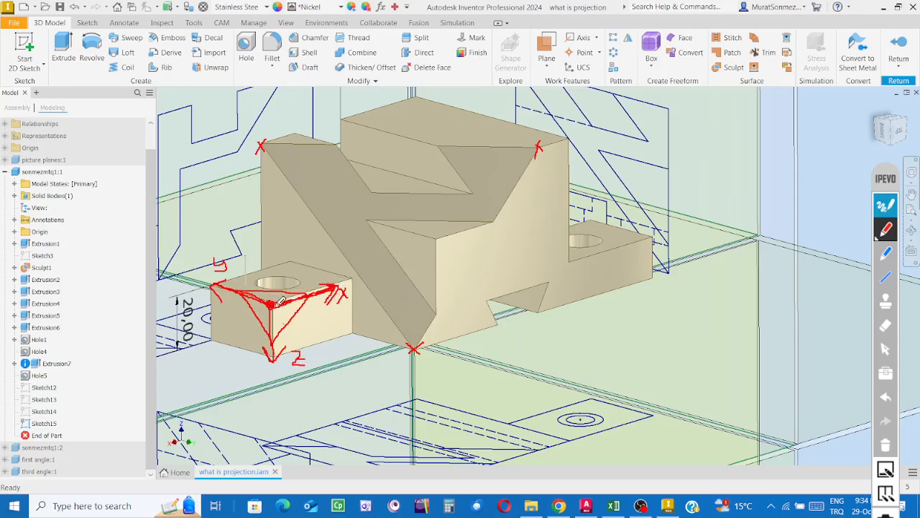
pyautogui.moveTo(270, 307); pyautogui.dragTo(216, 307)
pyautogui.moveTo(307, 286); pyautogui.dragTo(308, 305)
pyautogui.moveTo(240, 288); pyautogui.dragTo(246, 302)
pyautogui.moveTo(265, 342); pyautogui.dragTo(278, 342)
# Clear all the red annotations from the part and close Inventor
pyautogui.click(887, 446)
pyautogui.click(887, 230)
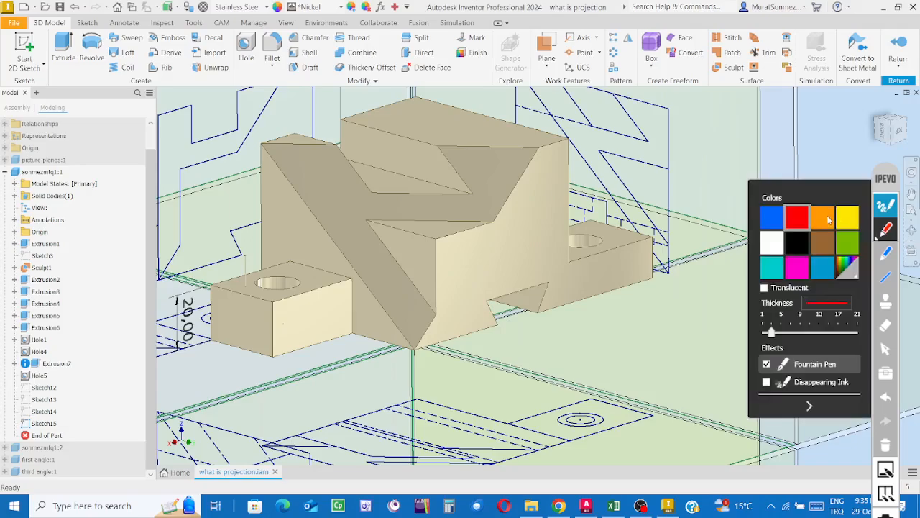
pyautogui.click(887, 207)
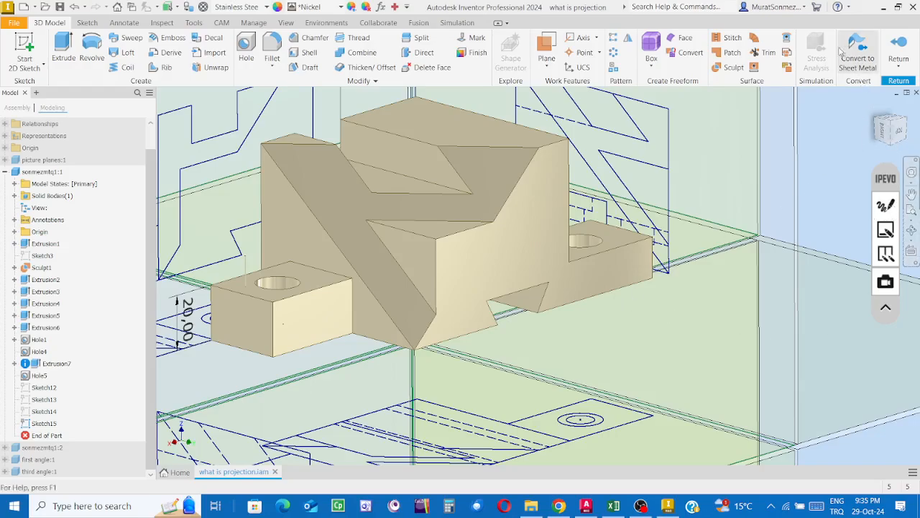
pyautogui.click(913, 9)
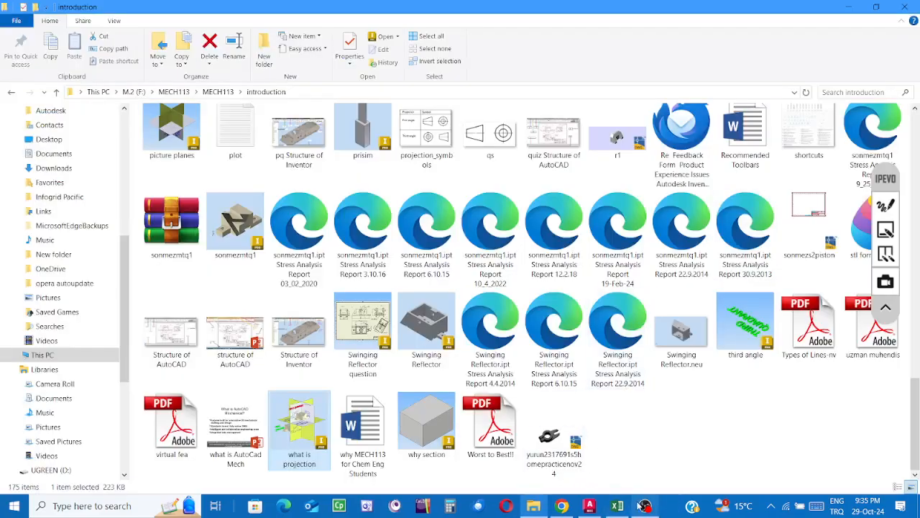
# Switch to AutoCAD Mechanical and open the drawing ending in s2cw4oct29 from the CW folder, showing the files as a list
pyautogui.click(609, 507)
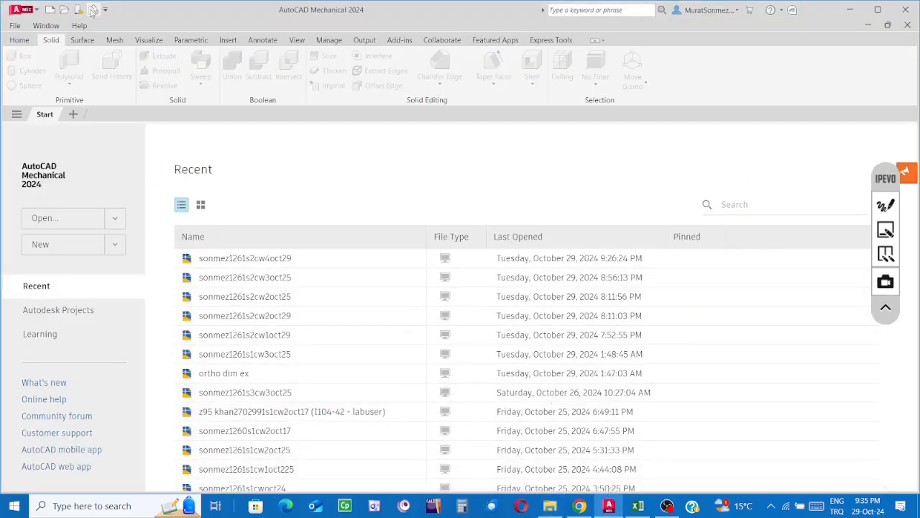
pyautogui.click(64, 12)
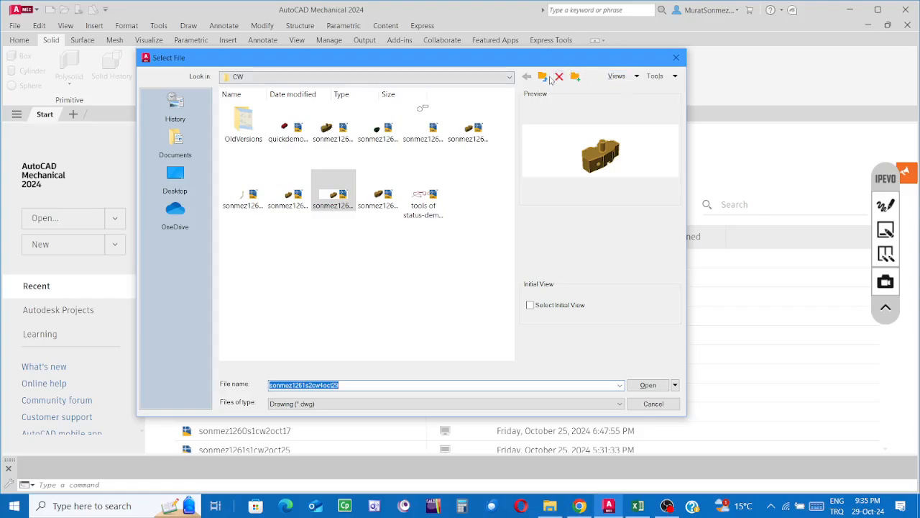
pyautogui.click(635, 77)
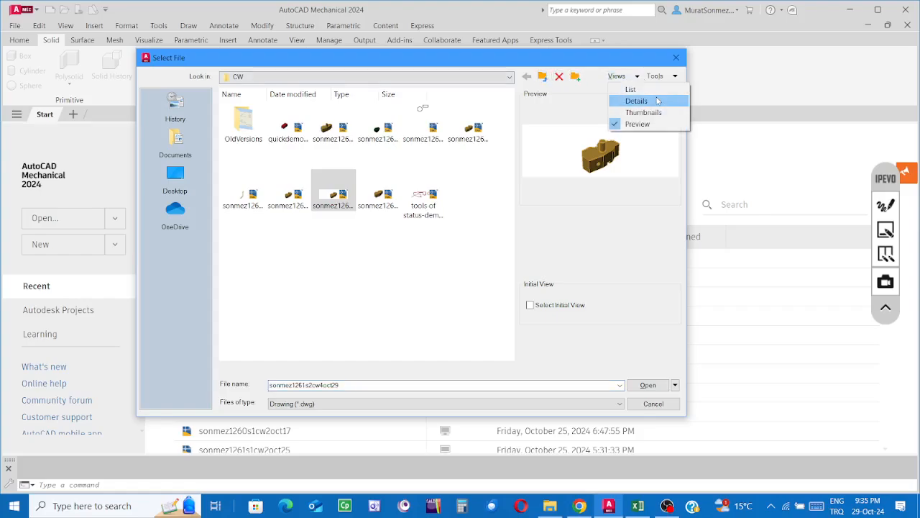
pyautogui.click(633, 90)
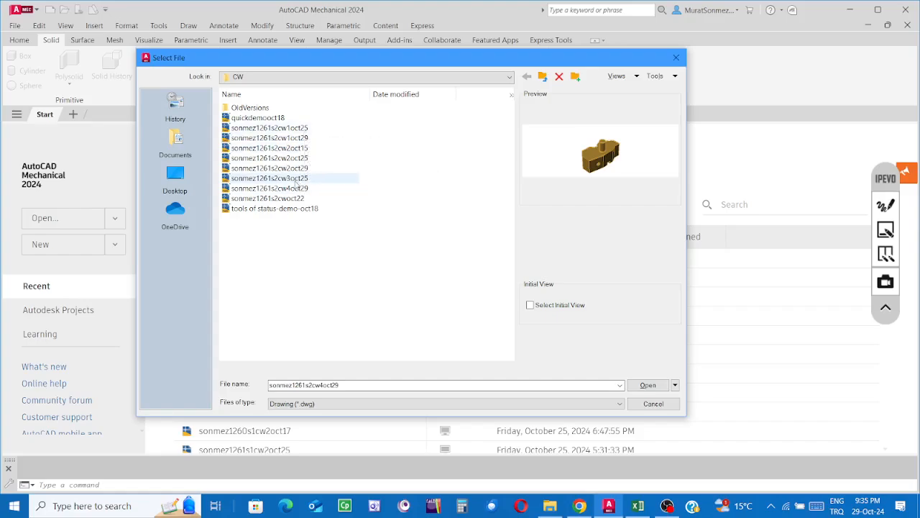
pyautogui.click(294, 179)
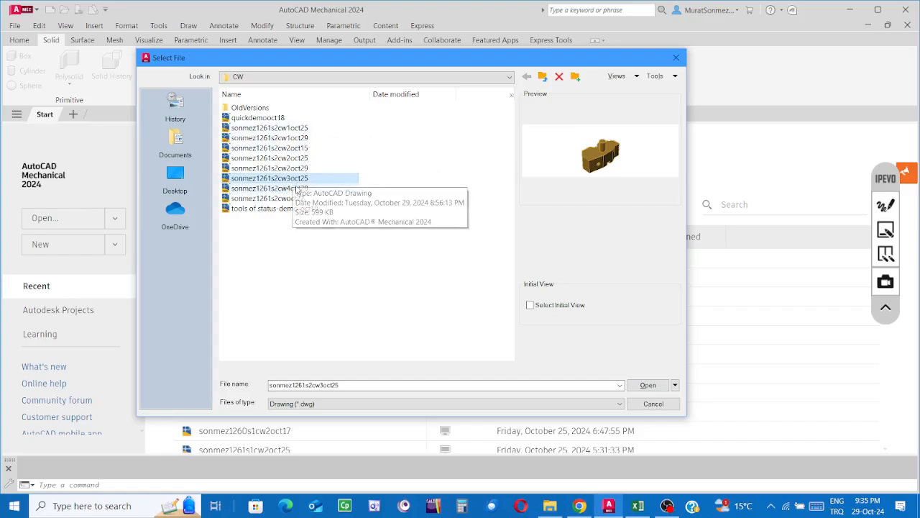
pyautogui.click(291, 189)
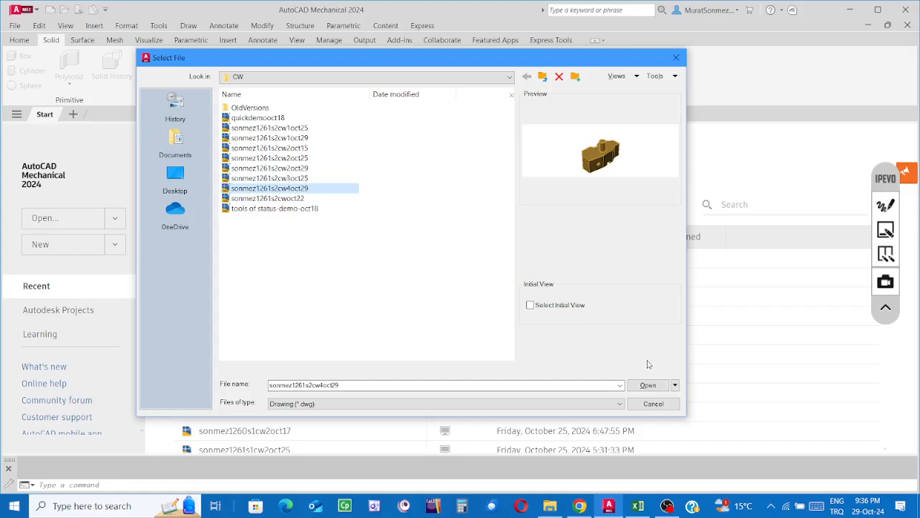
pyautogui.click(647, 384)
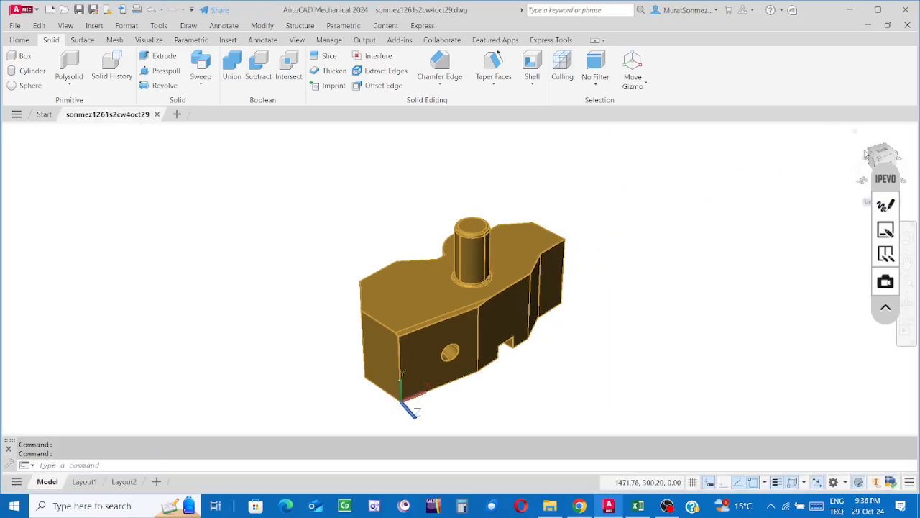
# Orbit the block and zoom in on the corner of its flat end face farthest from the current UCS origin
pyautogui.moveTo(905, 154); pyautogui.dragTo(856, 168)
pyautogui.moveTo(860, 135); pyautogui.dragTo(820, 153)
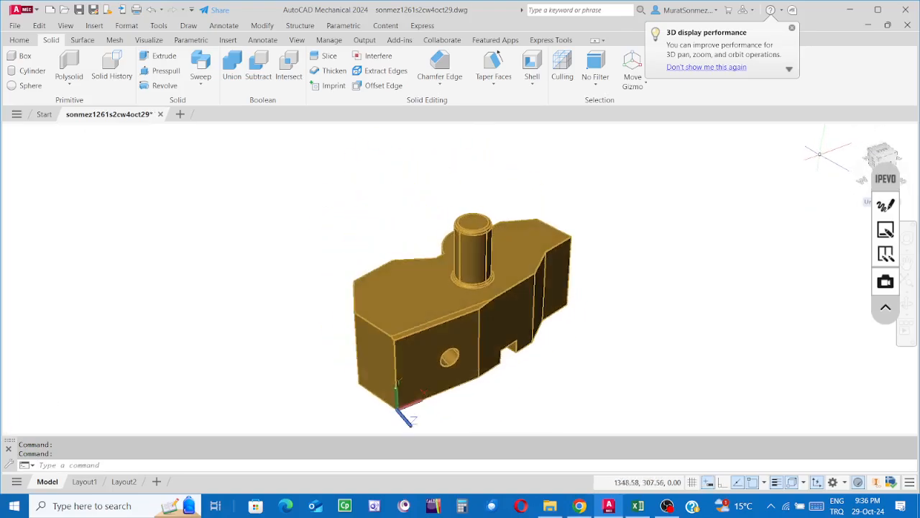
pyautogui.click(911, 305)
pyautogui.moveTo(710, 308); pyautogui.dragTo(546, 370)
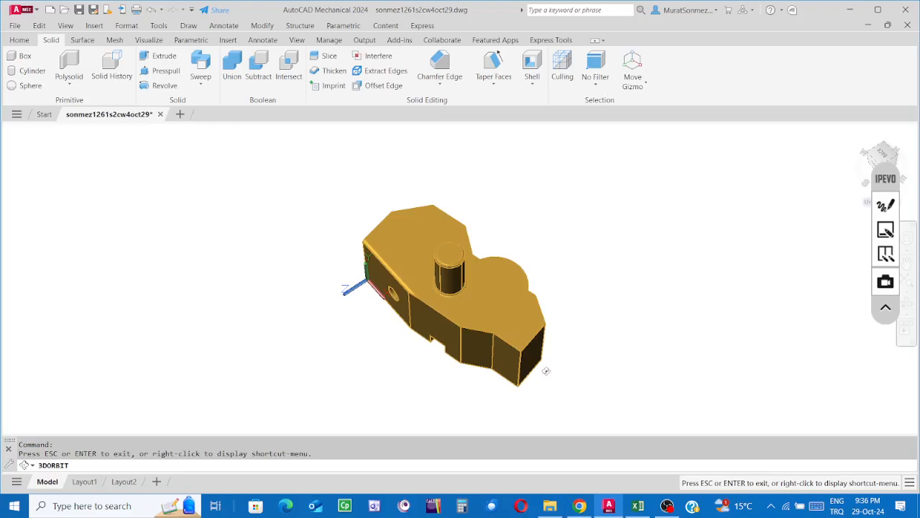
pyautogui.scroll(5, 545, 370)
pyautogui.moveTo(538, 370); pyautogui.dragTo(512, 241, button='middle')
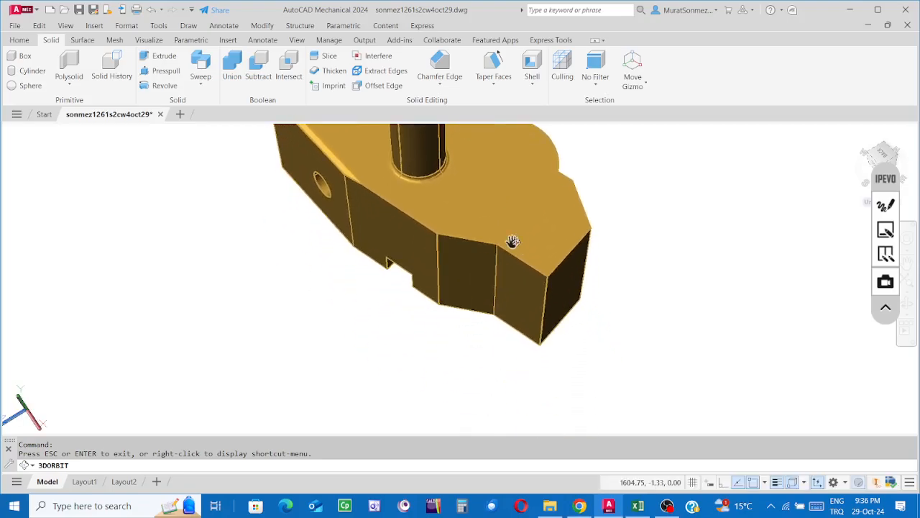
pyautogui.press('Escape')
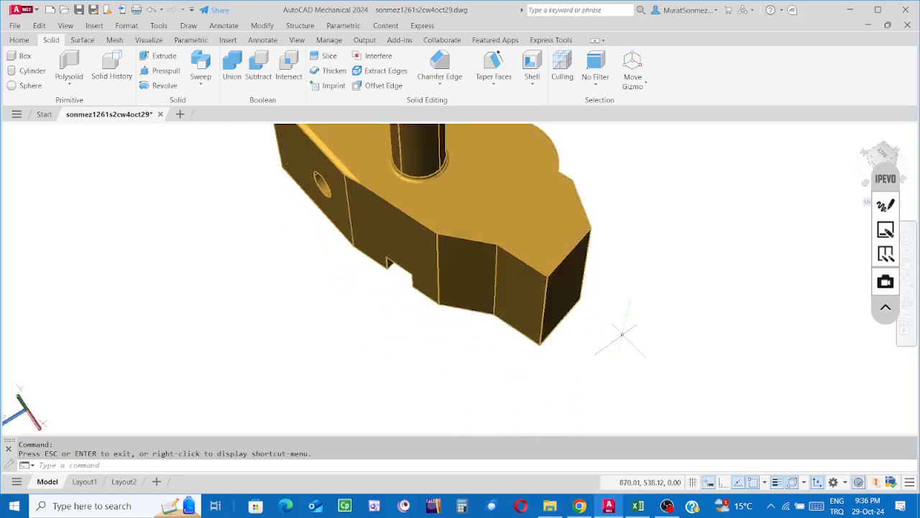
# Mark the edges around the block's end corner with the red annotation pen, and clear the marks
pyautogui.click(890, 206)
pyautogui.click(885, 236)
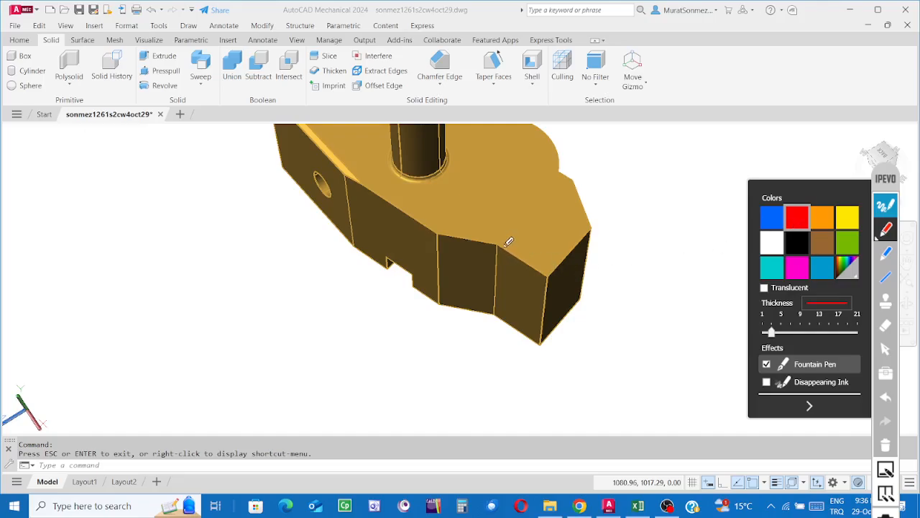
pyautogui.moveTo(503, 247)
pyautogui.mouseDown()
pyautogui.moveTo(548, 273)
pyautogui.moveTo(589, 237)
pyautogui.mouseUp()
pyautogui.click(809, 408)
pyautogui.click(888, 446)
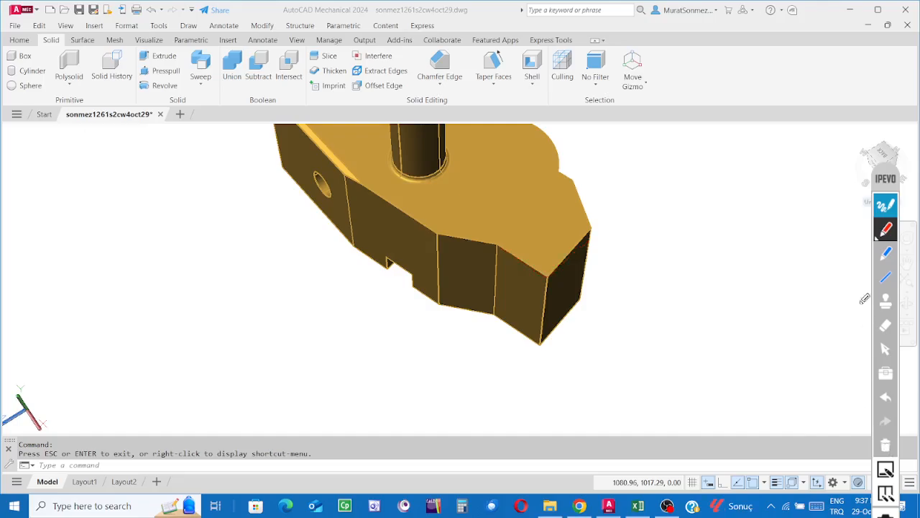
pyautogui.click(894, 209)
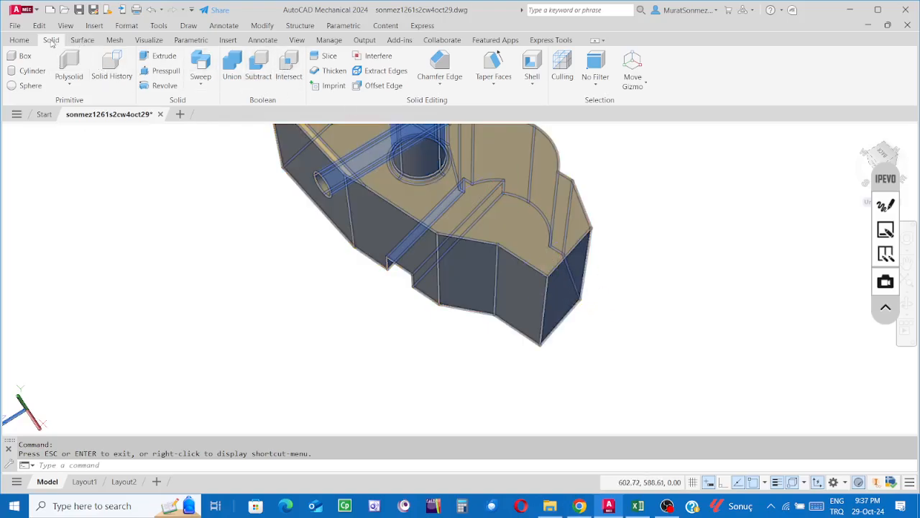
# Define a 3-point UCS at the block's near upper end corner, with X along the end face edge and Y along the adjoining top edge
pyautogui.click(20, 40)
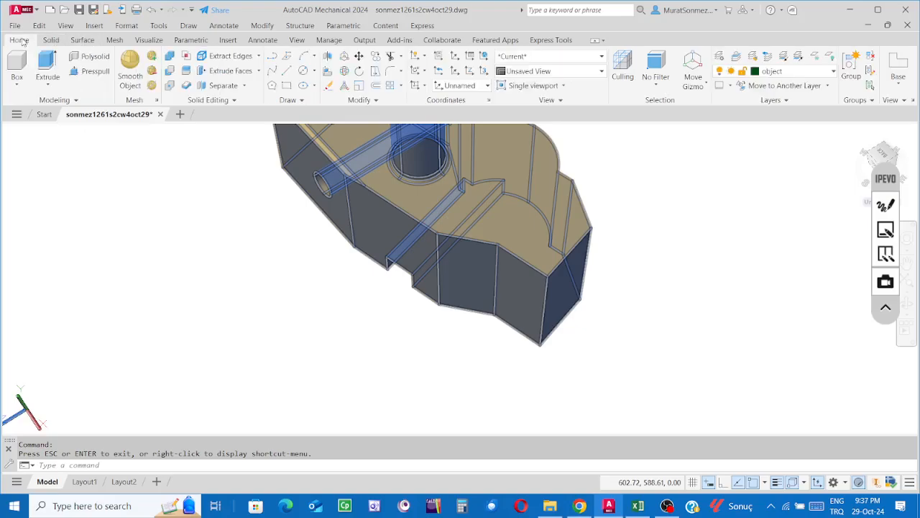
pyautogui.click(484, 72)
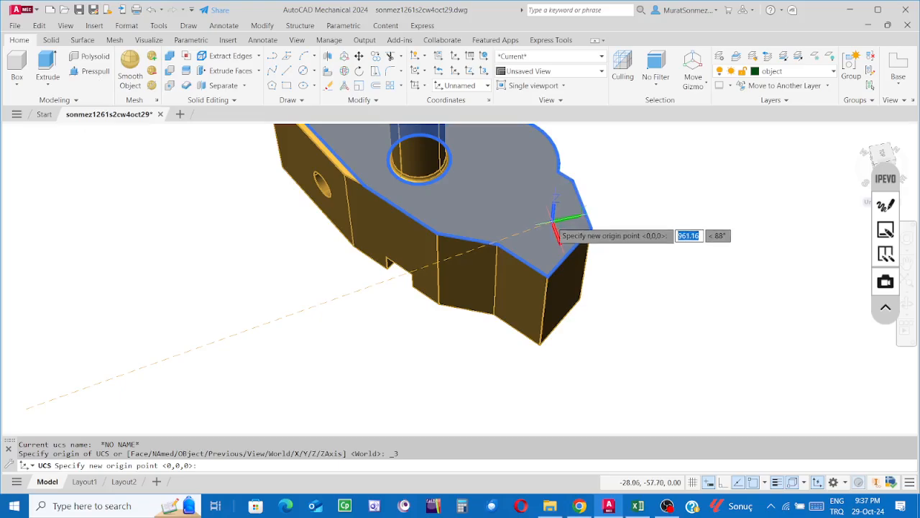
pyautogui.click(548, 277)
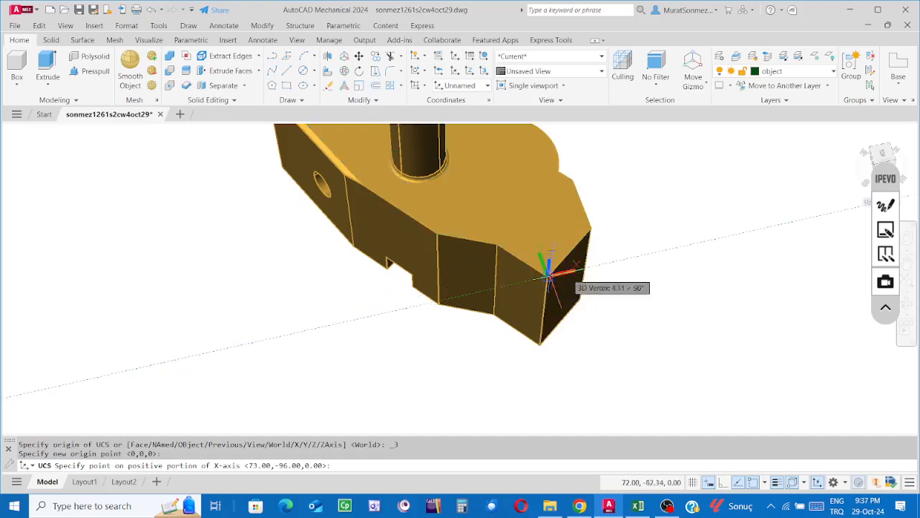
pyautogui.click(590, 229)
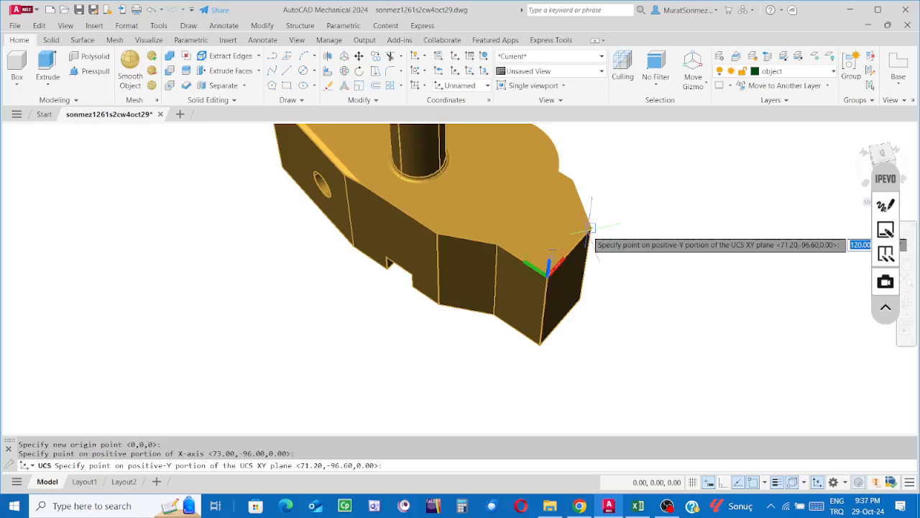
pyautogui.click(496, 246)
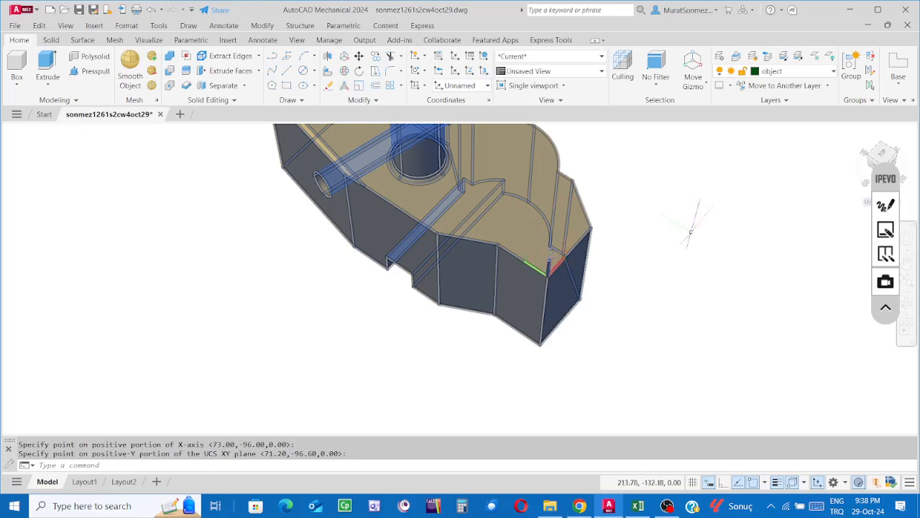
# Mark a red annotation cross on each of the three edges running from the new UCS origin
pyautogui.scroll(3, 702, 295)
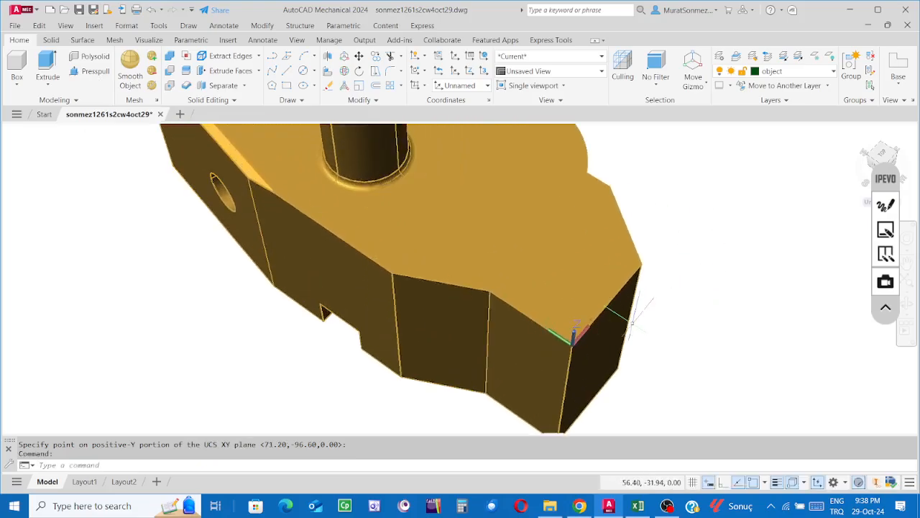
pyautogui.scroll(2, 683, 327)
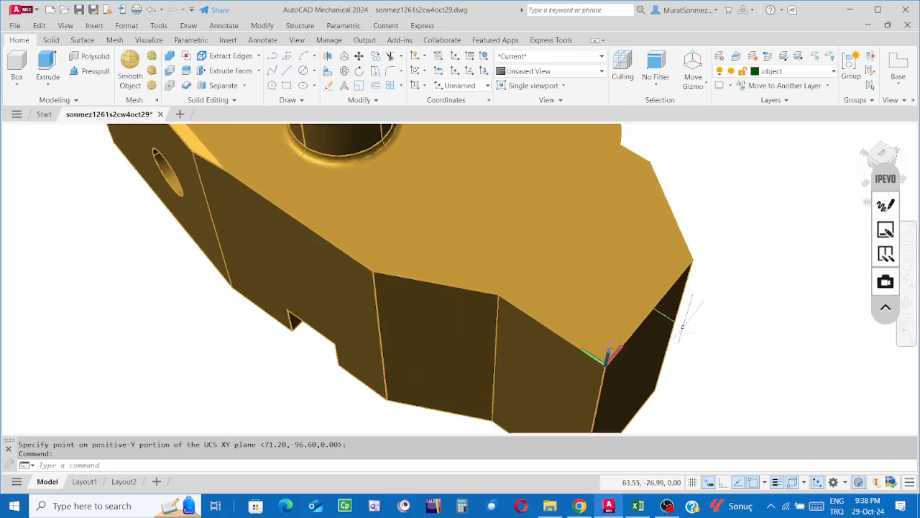
pyautogui.moveTo(743, 331); pyautogui.dragTo(669, 283, button='middle')
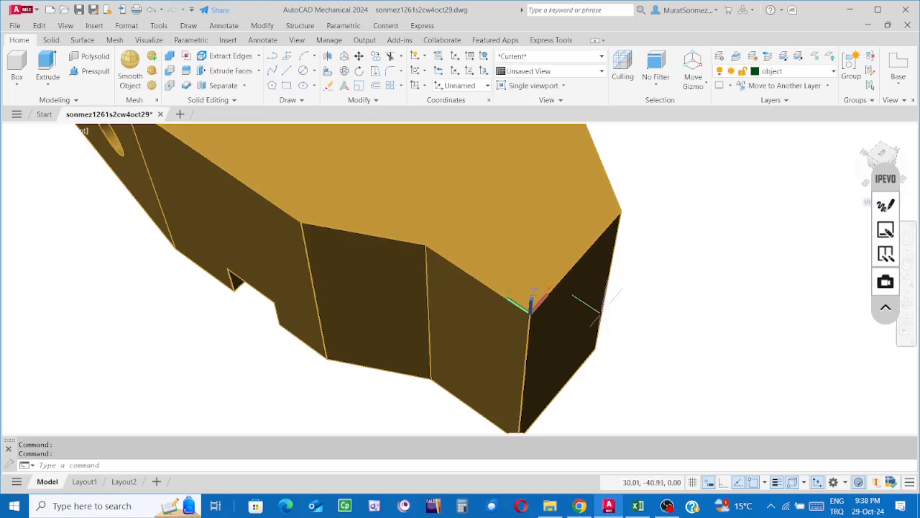
pyautogui.click(886, 206)
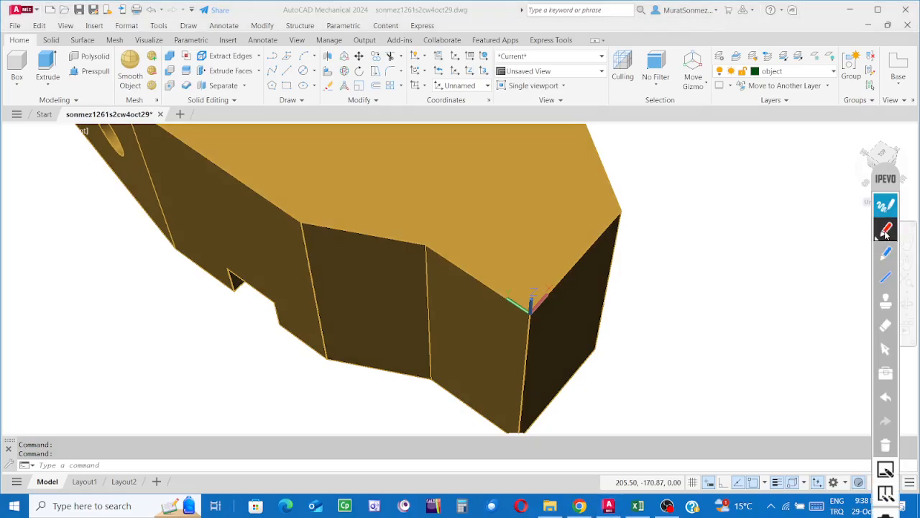
pyautogui.click(886, 230)
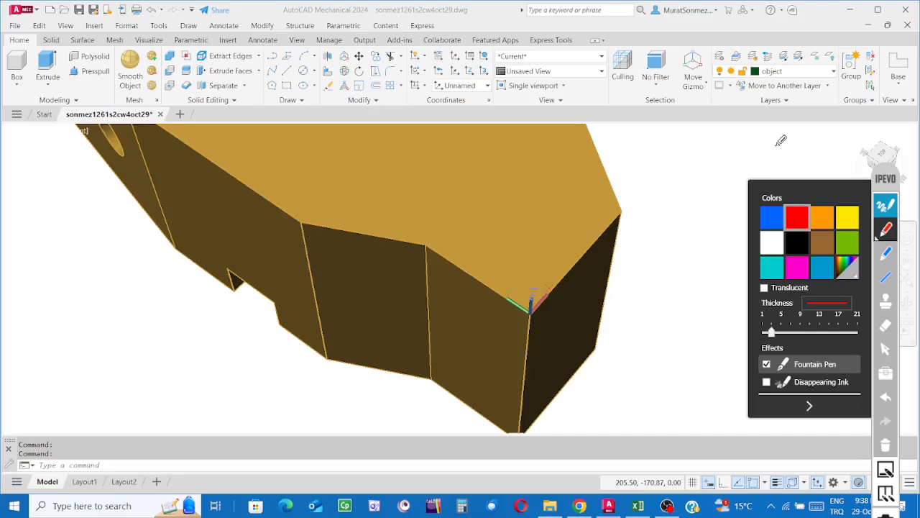
pyautogui.click(812, 408)
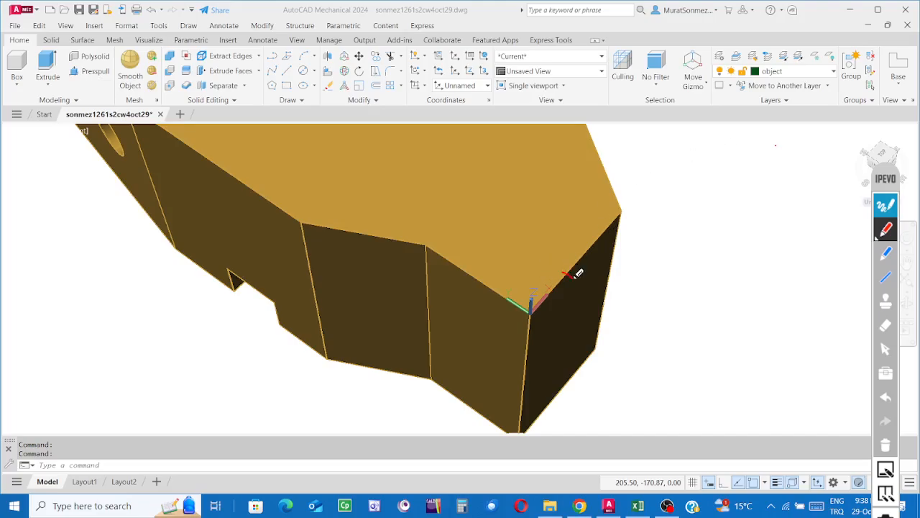
pyautogui.moveTo(570, 263); pyautogui.dragTo(567, 277)
pyautogui.moveTo(477, 284)
pyautogui.mouseDown()
pyautogui.moveTo(496, 280)
pyautogui.moveTo(486, 296)
pyautogui.mouseUp()
pyautogui.moveTo(520, 390); pyautogui.dragTo(519, 399)
# Label the cross on the X edge as 1 and write the coordinates 80,0,0 beside a circled 1 in red
pyautogui.moveTo(690, 153)
pyautogui.mouseDown()
pyautogui.moveTo(690, 170)
pyautogui.moveTo(706, 171)
pyautogui.moveTo(683, 141)
pyautogui.mouseUp()
pyautogui.moveTo(564, 243); pyautogui.dragTo(567, 255)
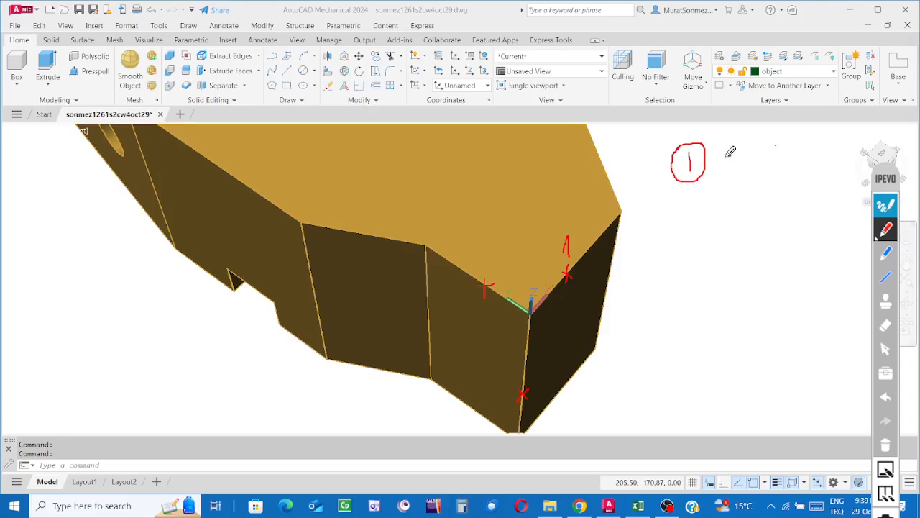
pyautogui.moveTo(730, 152)
pyautogui.mouseDown()
pyautogui.moveTo(731, 172)
pyautogui.moveTo(728, 149)
pyautogui.moveTo(741, 164)
pyautogui.moveTo(747, 150)
pyautogui.mouseUp()
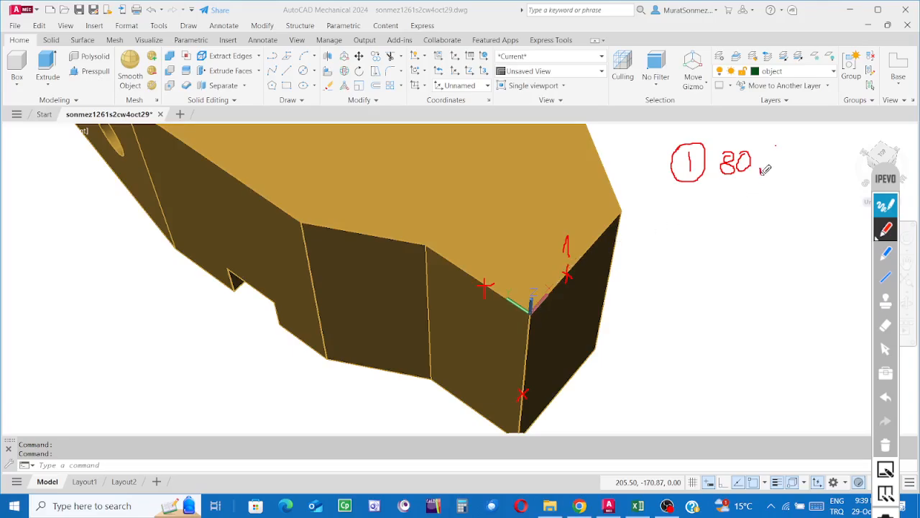
pyautogui.moveTo(760, 170); pyautogui.dragTo(758, 187)
pyautogui.moveTo(778, 143)
pyautogui.mouseDown()
pyautogui.moveTo(788, 167)
pyautogui.moveTo(781, 144)
pyautogui.mouseUp()
pyautogui.moveTo(796, 171); pyautogui.dragTo(792, 196)
pyautogui.moveTo(811, 145)
pyautogui.mouseDown()
pyautogui.moveTo(806, 165)
pyautogui.moveTo(819, 160)
pyautogui.moveTo(810, 146)
pyautogui.mouseUp()
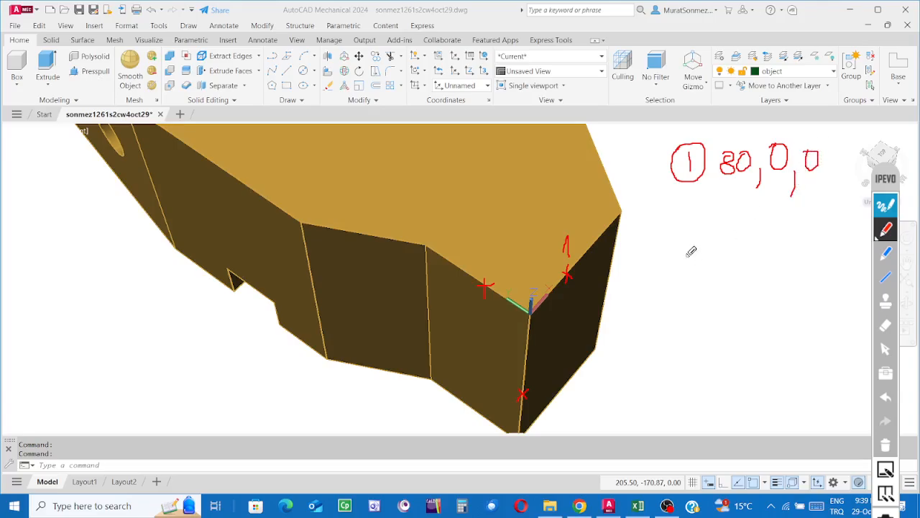
# Label the Y-edge cross as 2, mark the UCS origin as 0, and write 0,70,0 beside a circled 2 in red
pyautogui.moveTo(482, 263); pyautogui.dragTo(503, 272)
pyautogui.moveTo(678, 214)
pyautogui.mouseDown()
pyautogui.moveTo(699, 218)
pyautogui.moveTo(703, 234)
pyautogui.moveTo(678, 237)
pyautogui.moveTo(705, 220)
pyautogui.moveTo(694, 206)
pyautogui.moveTo(676, 216)
pyautogui.mouseUp()
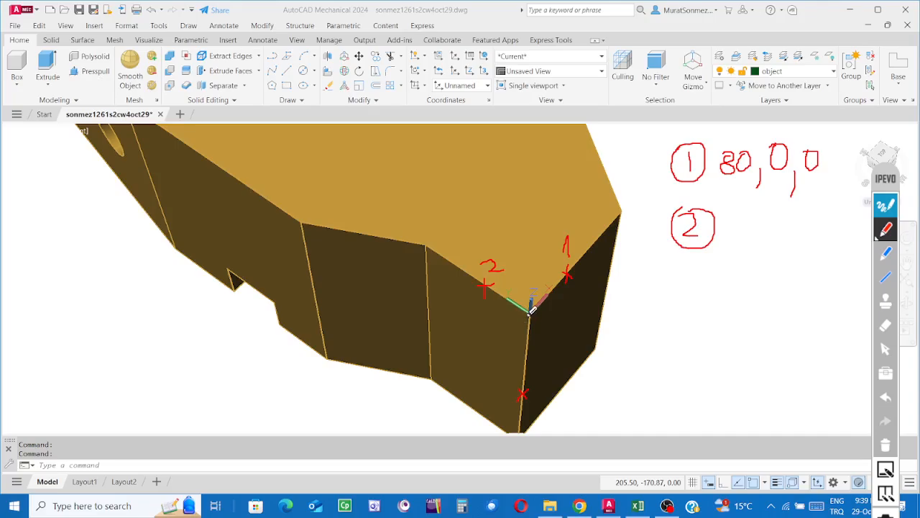
pyautogui.moveTo(527, 315); pyautogui.dragTo(530, 321)
pyautogui.moveTo(741, 214)
pyautogui.mouseDown()
pyautogui.moveTo(734, 237)
pyautogui.moveTo(748, 208)
pyautogui.mouseUp()
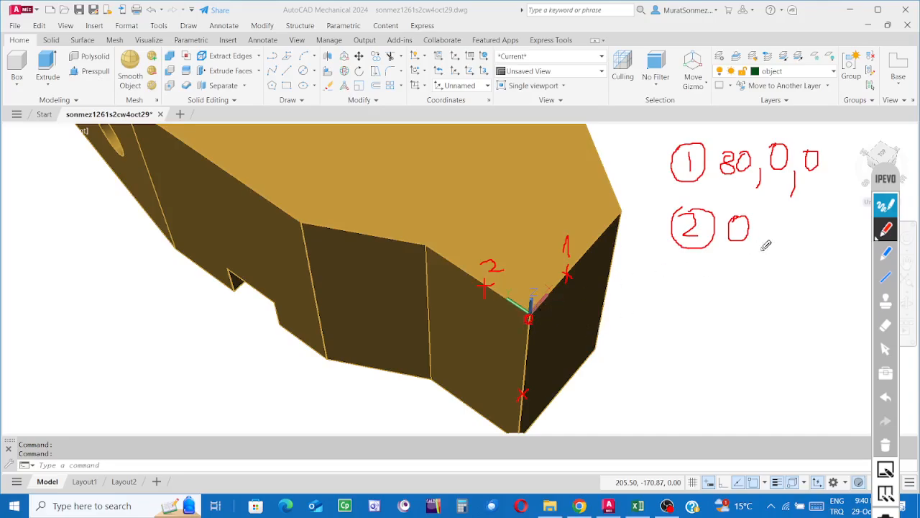
pyautogui.moveTo(761, 235); pyautogui.dragTo(760, 244)
pyautogui.moveTo(778, 214)
pyautogui.mouseDown()
pyautogui.moveTo(793, 213)
pyautogui.moveTo(782, 242)
pyautogui.mouseUp()
pyautogui.moveTo(809, 213)
pyautogui.mouseDown()
pyautogui.moveTo(815, 235)
pyautogui.moveTo(805, 261)
pyautogui.mouseUp()
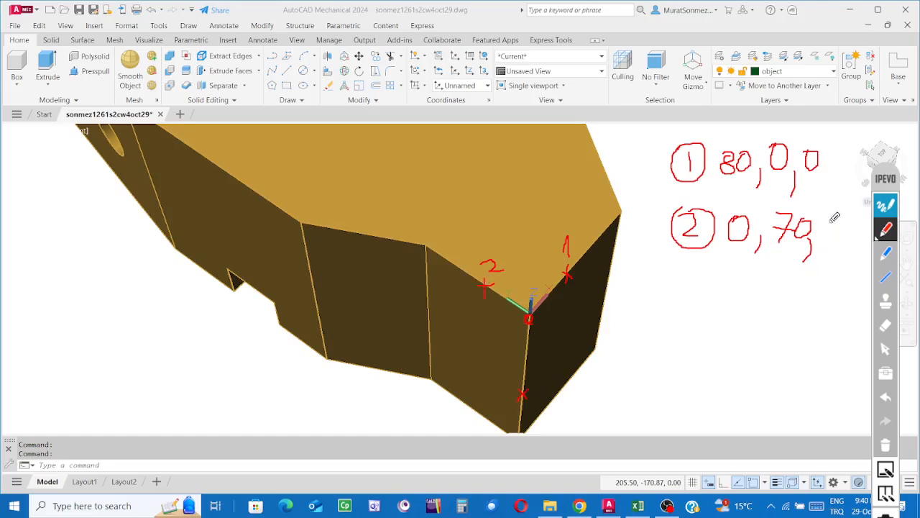
pyautogui.moveTo(836, 220)
pyautogui.mouseDown()
pyautogui.moveTo(829, 239)
pyautogui.moveTo(837, 222)
pyautogui.mouseUp()
# Label the cross on the vertical edge as 3 and write 0,0,120 beside a circled 3 in red
pyautogui.moveTo(528, 391); pyautogui.dragTo(537, 404)
pyautogui.moveTo(683, 279)
pyautogui.mouseDown()
pyautogui.moveTo(701, 295)
pyautogui.moveTo(680, 311)
pyautogui.mouseUp()
pyautogui.moveTo(699, 266)
pyautogui.mouseDown()
pyautogui.moveTo(680, 302)
pyautogui.moveTo(722, 259)
pyautogui.moveTo(709, 271)
pyautogui.moveTo(769, 295)
pyautogui.moveTo(758, 312)
pyautogui.mouseUp()
pyautogui.moveTo(795, 271)
pyautogui.mouseDown()
pyautogui.moveTo(786, 292)
pyautogui.moveTo(795, 279)
pyautogui.moveTo(804, 292)
pyautogui.moveTo(794, 316)
pyautogui.mouseUp()
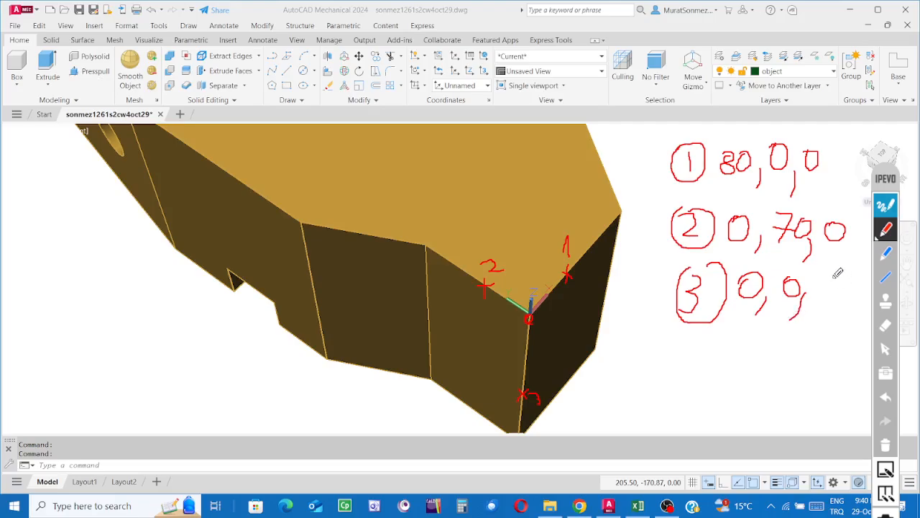
pyautogui.moveTo(824, 276)
pyautogui.mouseDown()
pyautogui.moveTo(826, 300)
pyautogui.moveTo(856, 276)
pyautogui.moveTo(861, 284)
pyautogui.moveTo(850, 293)
pyautogui.mouseUp()
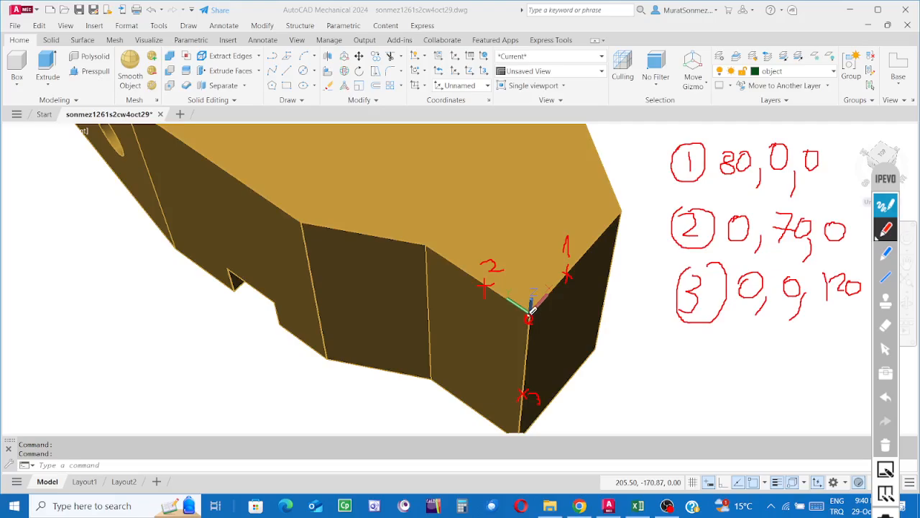
# Clear all the red annotations and undo the clearing
pyautogui.click(884, 446)
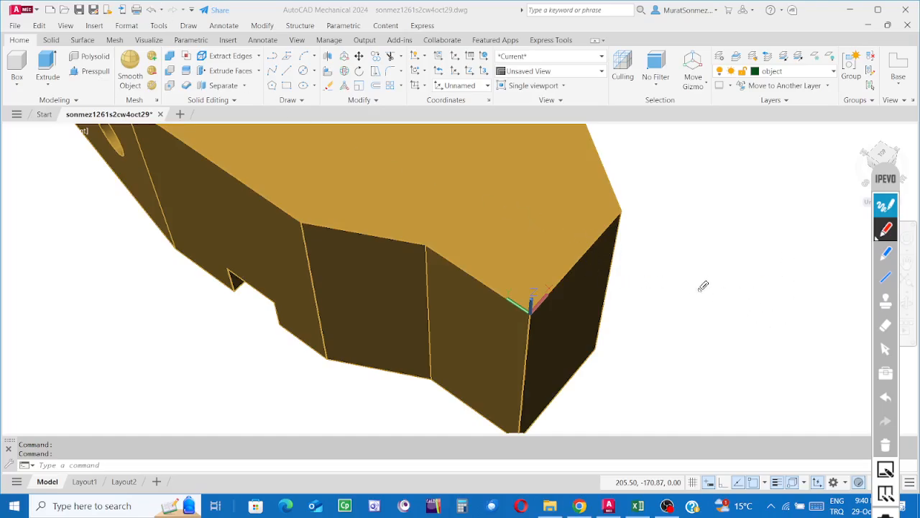
pyautogui.click(887, 399)
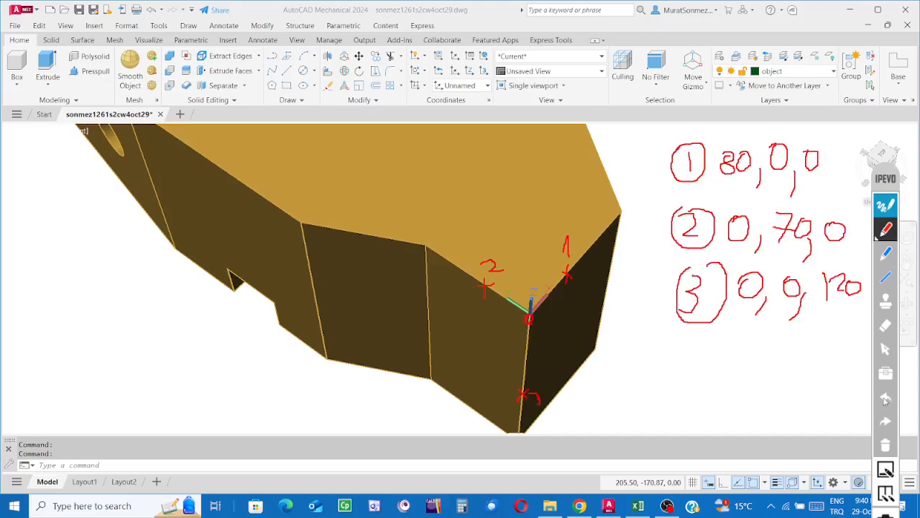
# Undo the last red stroke and erase the red crosses and labels from the block, keeping the coordinate list
pyautogui.click(887, 400)
pyautogui.click(887, 325)
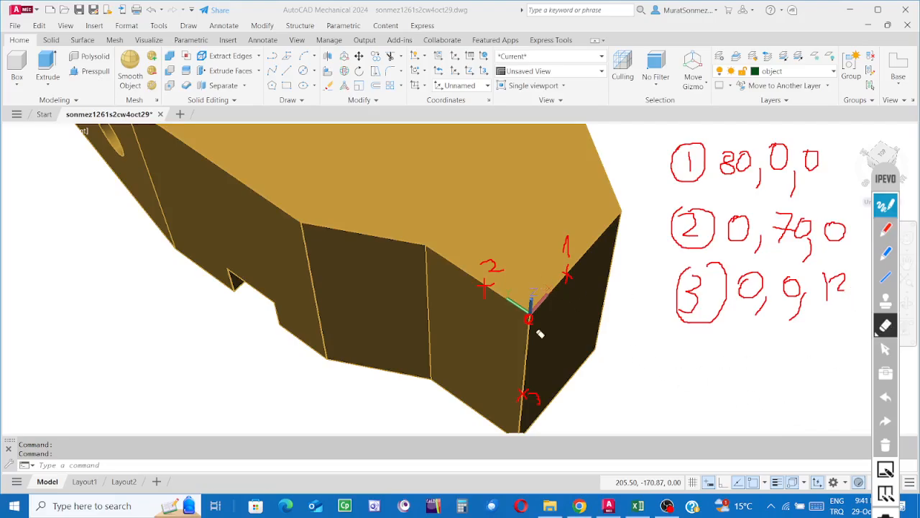
pyautogui.moveTo(501, 280)
pyautogui.mouseDown()
pyautogui.moveTo(482, 274)
pyautogui.moveTo(487, 288)
pyautogui.moveTo(481, 261)
pyautogui.moveTo(489, 300)
pyautogui.mouseUp()
pyautogui.moveTo(536, 325)
pyautogui.mouseDown()
pyautogui.moveTo(579, 290)
pyautogui.moveTo(564, 258)
pyautogui.moveTo(570, 279)
pyautogui.mouseUp()
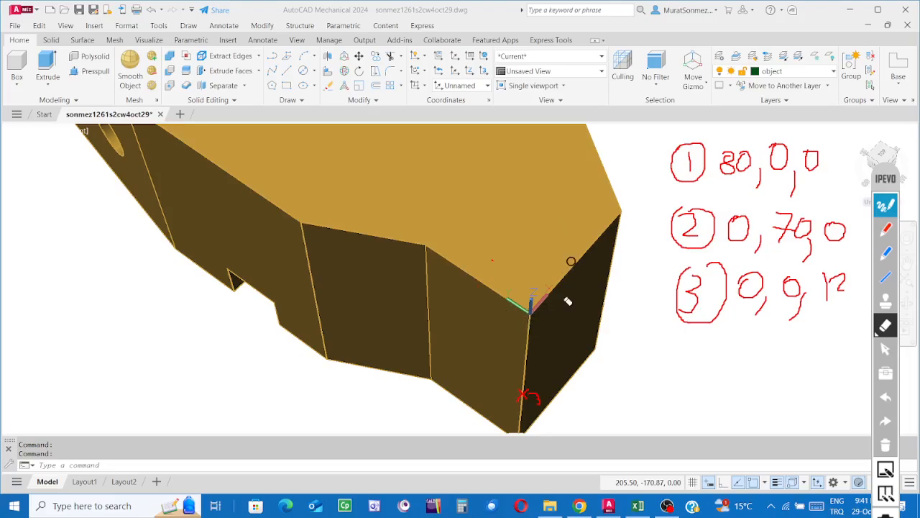
pyautogui.moveTo(526, 397)
pyautogui.mouseDown()
pyautogui.moveTo(551, 397)
pyautogui.moveTo(515, 403)
pyautogui.moveTo(557, 407)
pyautogui.mouseUp()
pyautogui.click(886, 206)
pyautogui.click(886, 206)
pyautogui.click(888, 205)
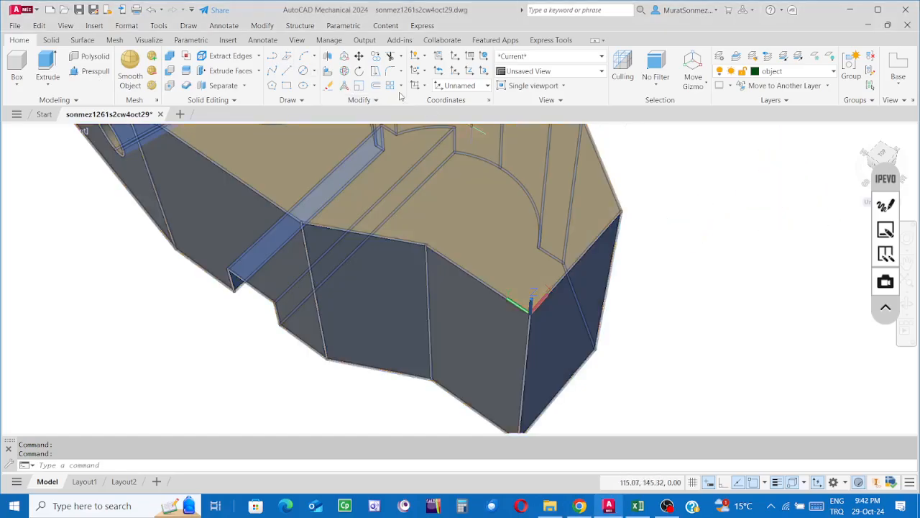
# Start a 3D polyline at point 80,0,0 on the block's X edge
pyautogui.click(287, 57)
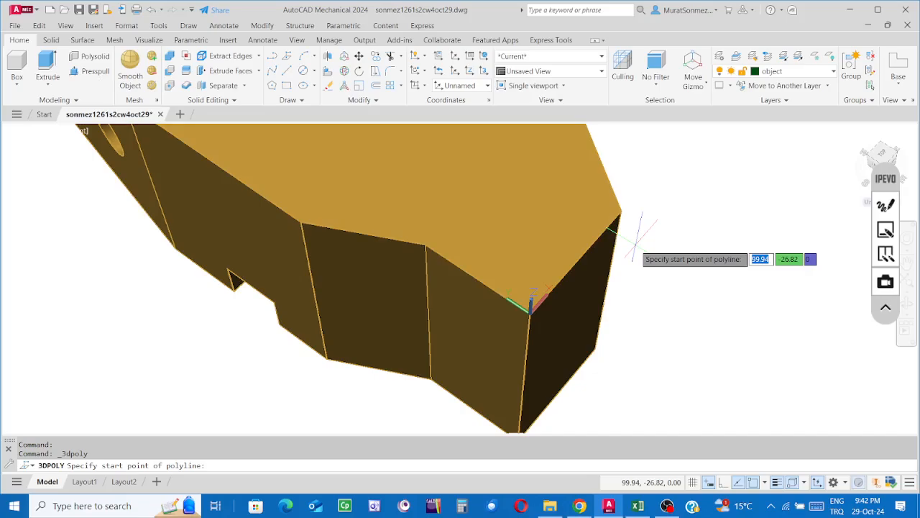
pyautogui.write('80')
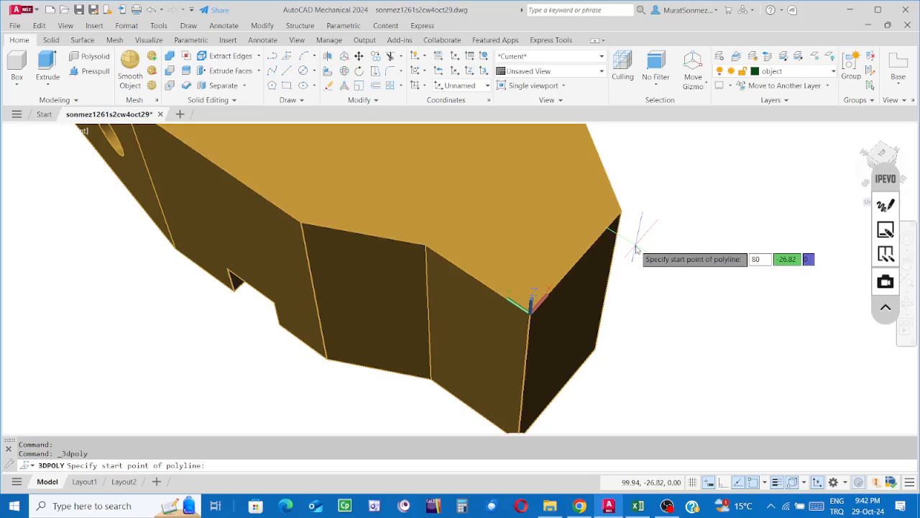
pyautogui.press('Tab')
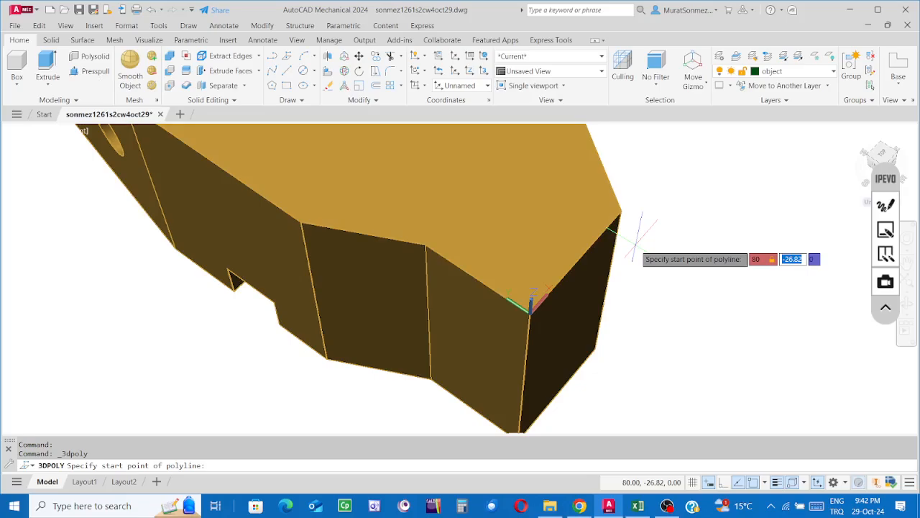
pyautogui.write('0')
pyautogui.press('Tab')
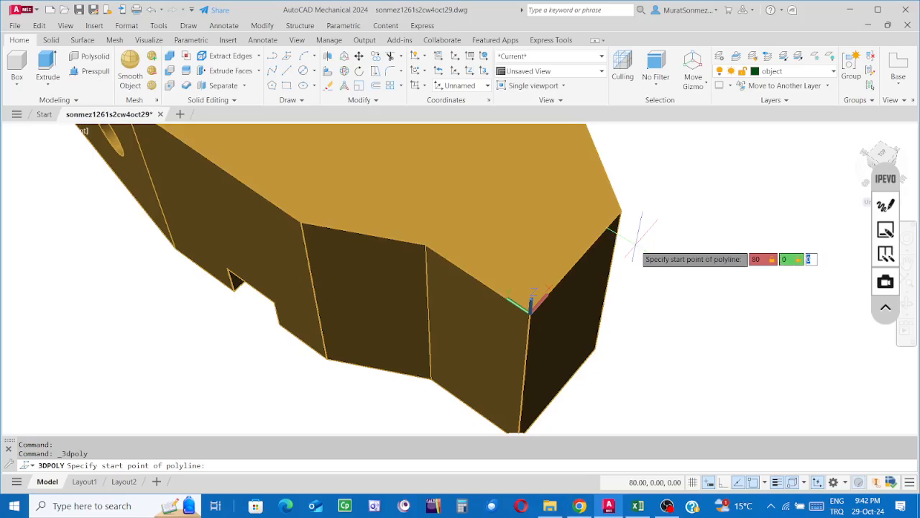
pyautogui.write('0')
pyautogui.press('Return')
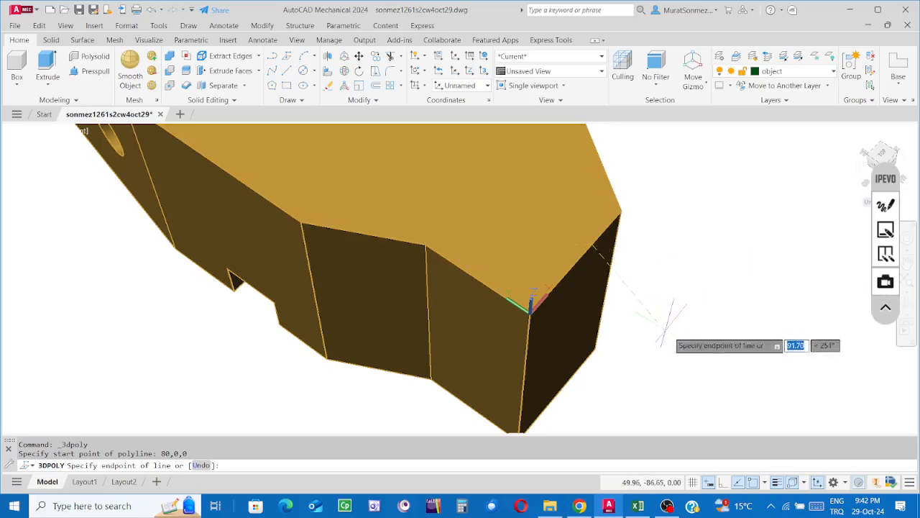
pyautogui.click(886, 207)
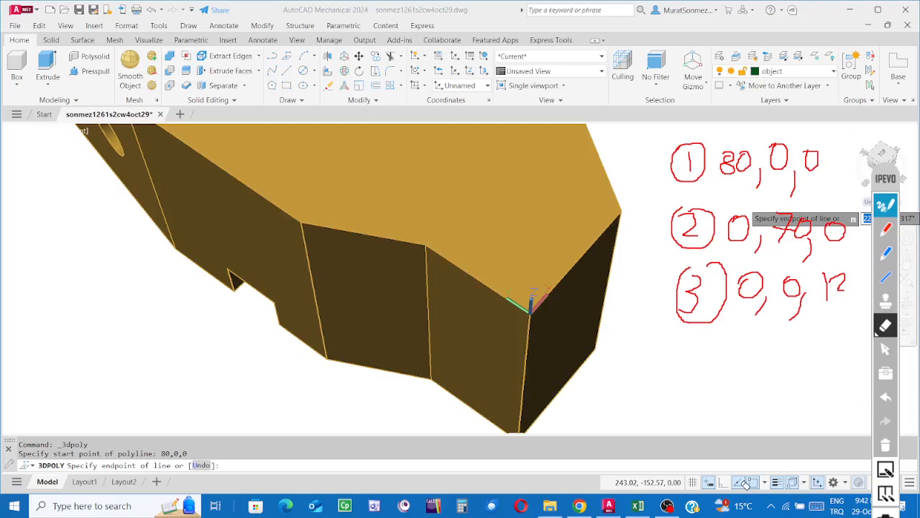
pyautogui.click(710, 485)
pyautogui.click(889, 207)
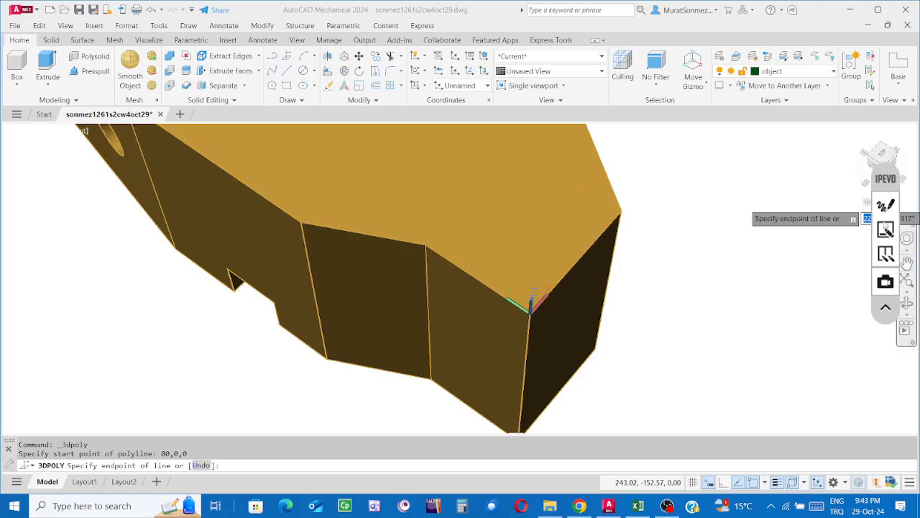
pyautogui.click(884, 207)
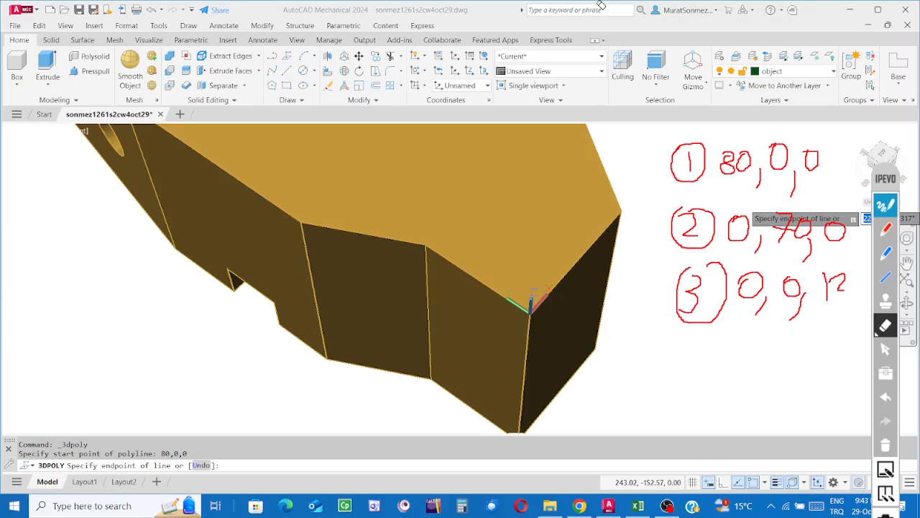
pyautogui.click(887, 207)
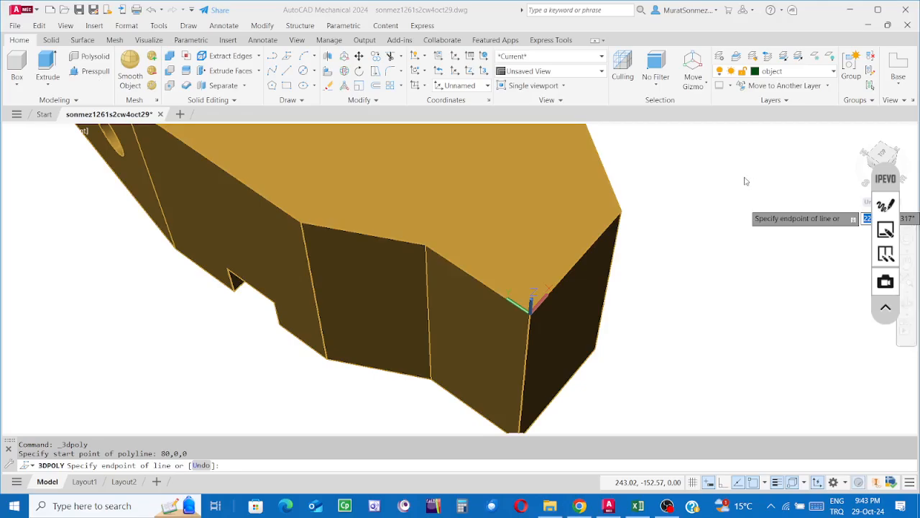
# Bring back the annotations and mark a red cross labelled 1 on the block's X edge
pyautogui.click(885, 206)
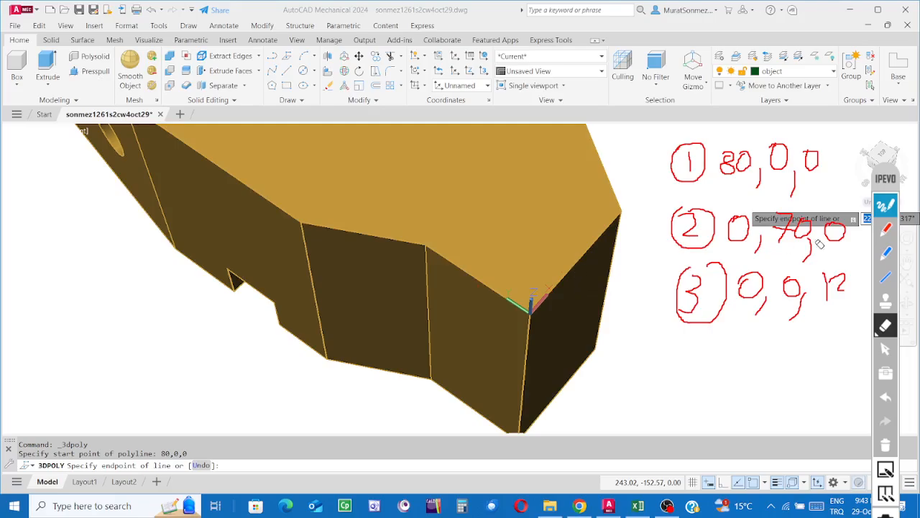
pyautogui.click(886, 230)
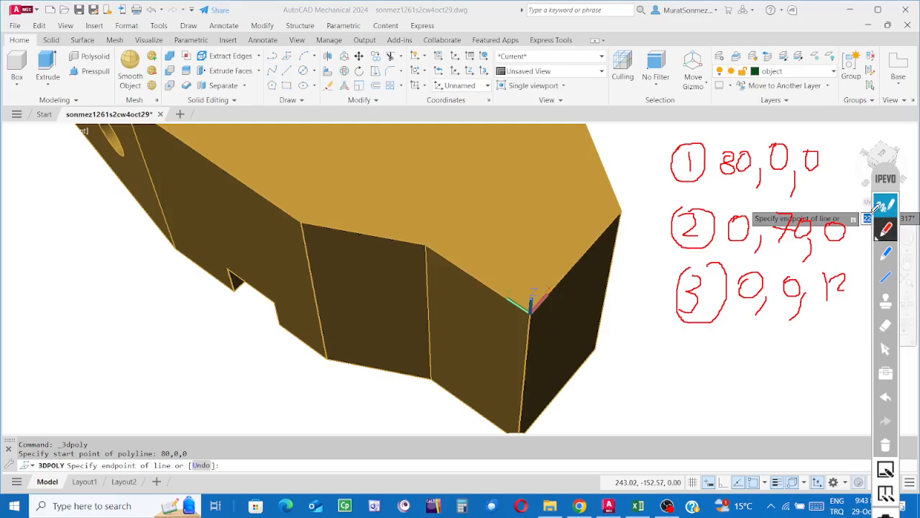
pyautogui.moveTo(572, 252); pyautogui.dragTo(588, 275)
pyautogui.moveTo(579, 240); pyautogui.dragTo(577, 283)
pyautogui.moveTo(584, 256); pyautogui.dragTo(560, 260)
pyautogui.moveTo(576, 229)
pyautogui.mouseDown()
pyautogui.moveTo(584, 209)
pyautogui.moveTo(586, 222)
pyautogui.mouseUp()
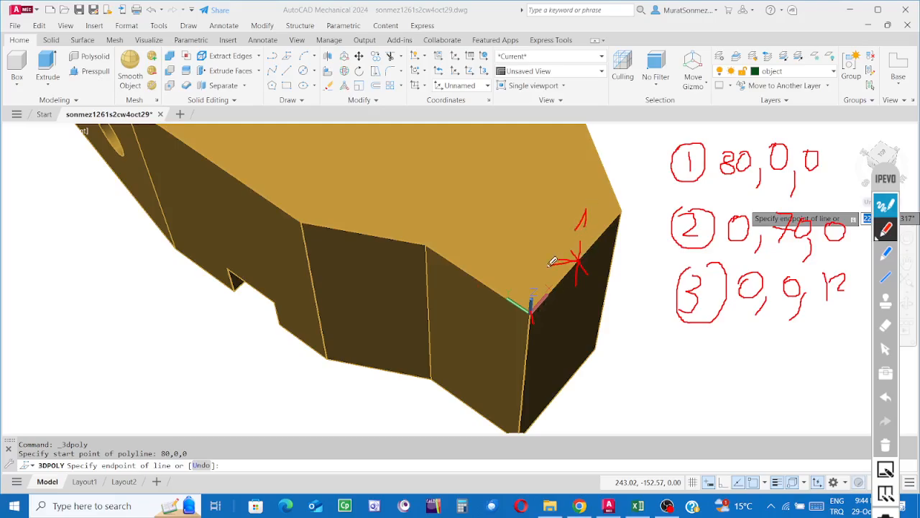
# Draw a red line from point 1 to a cross labelled 2 on the Y edge and write its relative coordinates -80,70,0
pyautogui.moveTo(552, 262)
pyautogui.mouseDown()
pyautogui.moveTo(479, 264)
pyautogui.moveTo(485, 275)
pyautogui.moveTo(471, 287)
pyautogui.mouseUp()
pyautogui.moveTo(691, 357)
pyautogui.mouseDown()
pyautogui.moveTo(685, 376)
pyautogui.moveTo(689, 355)
pyautogui.mouseUp()
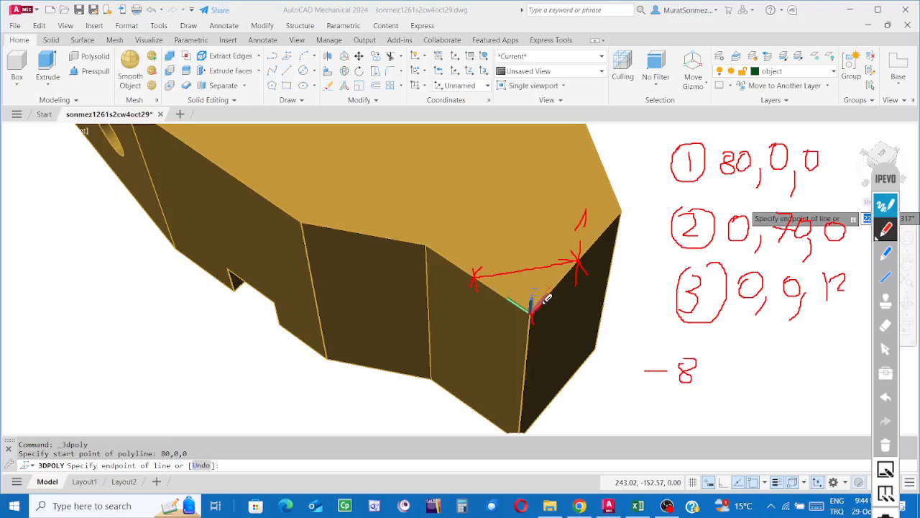
pyautogui.moveTo(546, 299)
pyautogui.mouseDown()
pyautogui.moveTo(561, 284)
pyautogui.moveTo(550, 284)
pyautogui.moveTo(564, 291)
pyautogui.moveTo(538, 305)
pyautogui.mouseUp()
pyautogui.moveTo(579, 256); pyautogui.dragTo(472, 277)
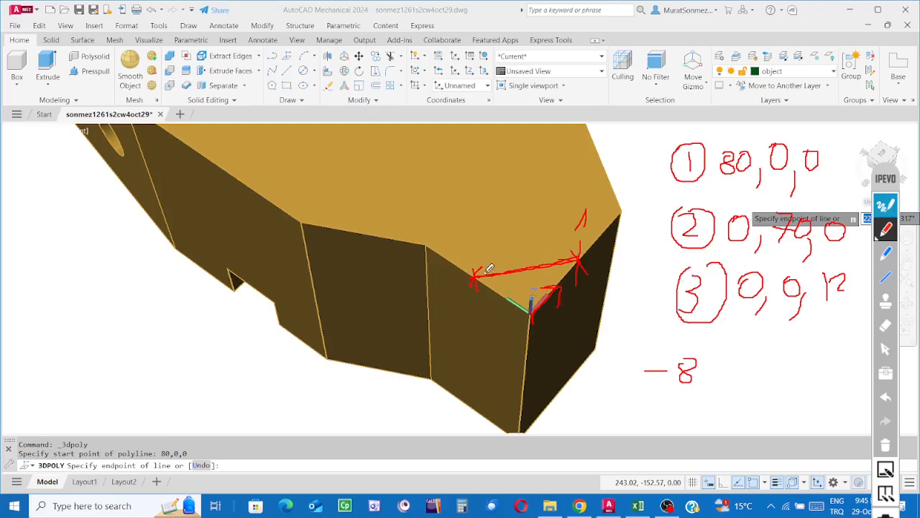
pyautogui.moveTo(468, 256); pyautogui.dragTo(476, 263)
pyautogui.moveTo(708, 361); pyautogui.dragTo(718, 399)
pyautogui.moveTo(744, 368)
pyautogui.mouseDown()
pyautogui.moveTo(748, 388)
pyautogui.moveTo(785, 367)
pyautogui.moveTo(782, 397)
pyautogui.mouseUp()
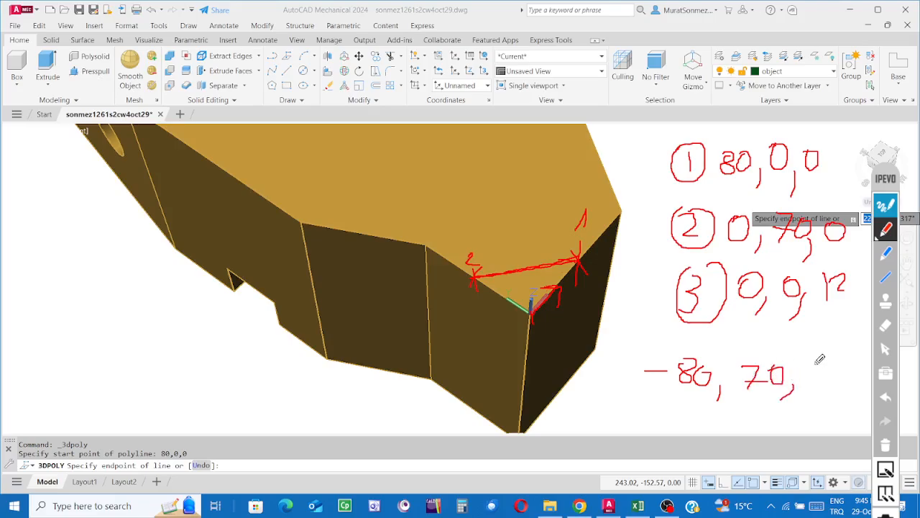
pyautogui.moveTo(819, 362)
pyautogui.mouseDown()
pyautogui.moveTo(829, 368)
pyautogui.moveTo(811, 362)
pyautogui.mouseUp()
# Draw a red line from point 2 to point 3 on the vertical edge and write the relative coordinates 0,-70,-120
pyautogui.moveTo(480, 282)
pyautogui.mouseDown()
pyautogui.moveTo(526, 387)
pyautogui.moveTo(503, 408)
pyautogui.mouseUp()
pyautogui.moveTo(667, 410); pyautogui.dragTo(667, 412)
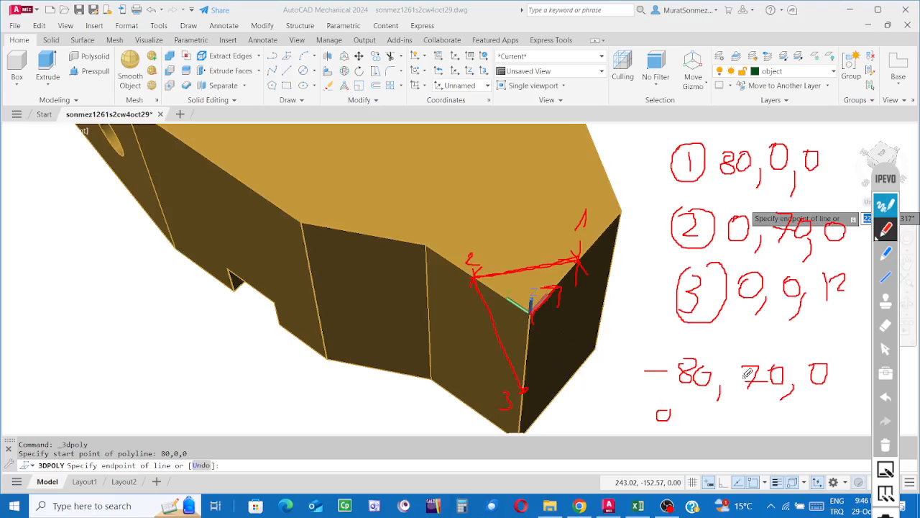
pyautogui.moveTo(715, 416); pyautogui.dragTo(710, 425)
pyautogui.moveTo(735, 414)
pyautogui.mouseDown()
pyautogui.moveTo(765, 426)
pyautogui.moveTo(793, 423)
pyautogui.moveTo(806, 408)
pyautogui.moveTo(814, 434)
pyautogui.mouseUp()
pyautogui.moveTo(533, 311)
pyautogui.mouseDown()
pyautogui.moveTo(532, 213)
pyautogui.moveTo(546, 260)
pyautogui.mouseUp()
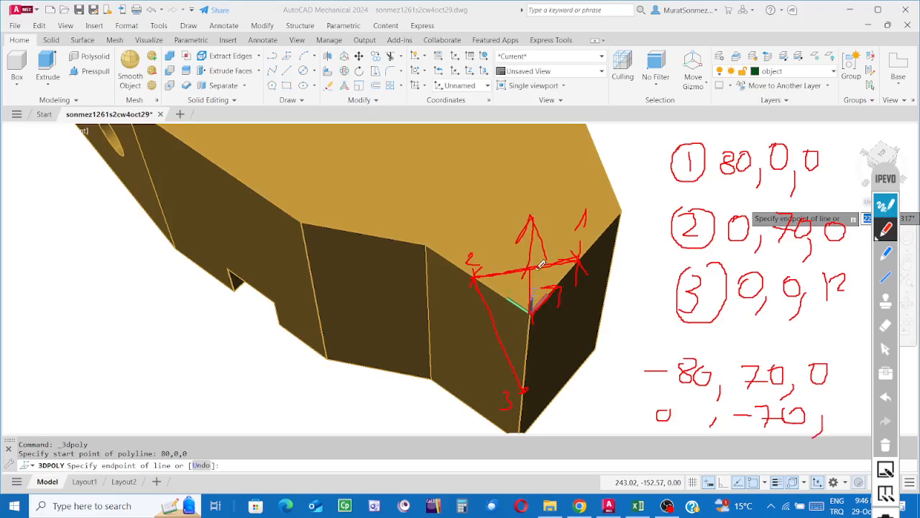
pyautogui.moveTo(533, 314); pyautogui.dragTo(525, 389)
pyautogui.moveTo(864, 278); pyautogui.dragTo(861, 280)
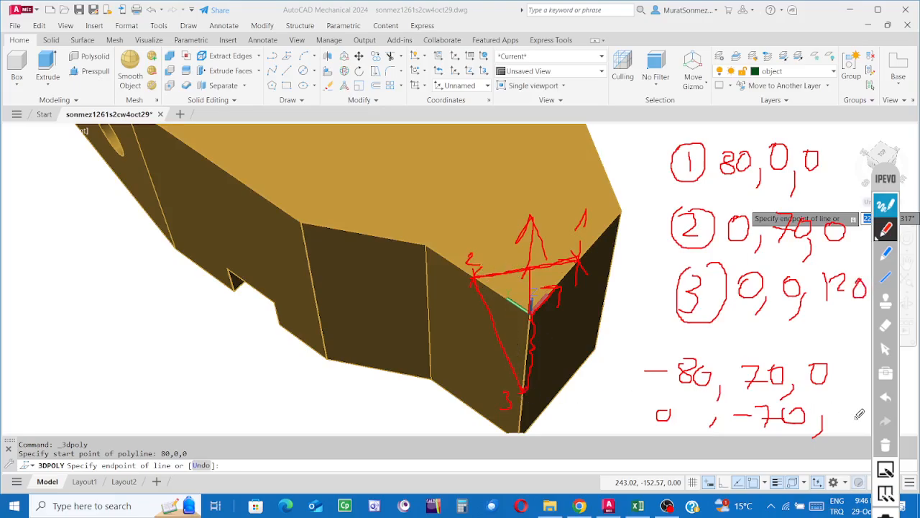
pyautogui.moveTo(821, 414)
pyautogui.mouseDown()
pyautogui.moveTo(861, 423)
pyautogui.moveTo(862, 400)
pyautogui.mouseUp()
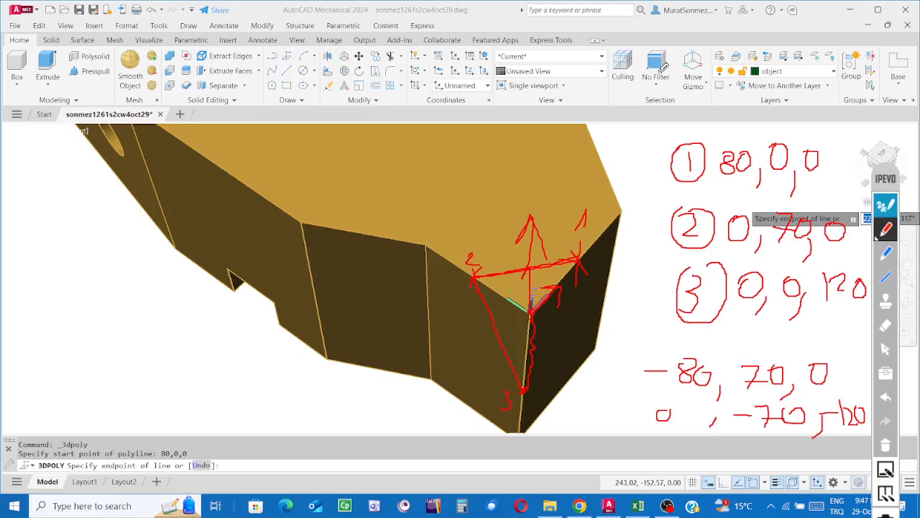
# Clear all the red annotations and leave annotation mode
pyautogui.click(886, 446)
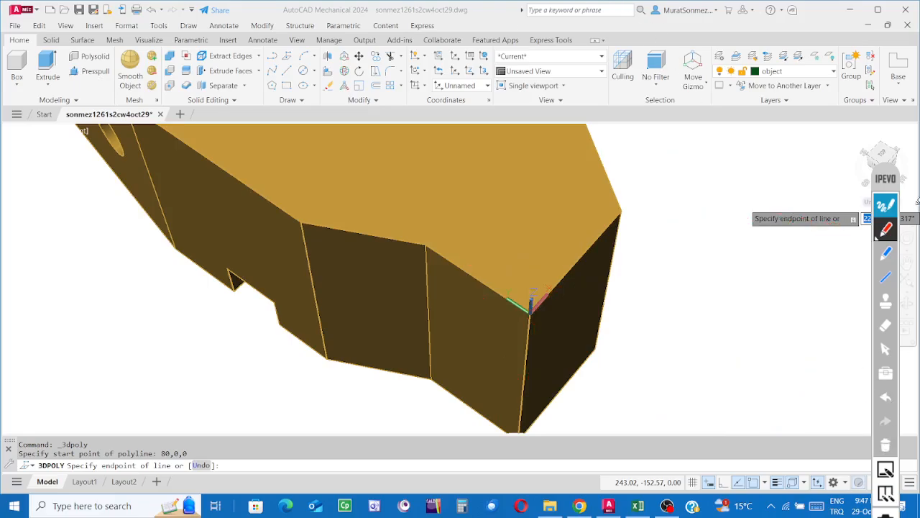
pyautogui.click(889, 207)
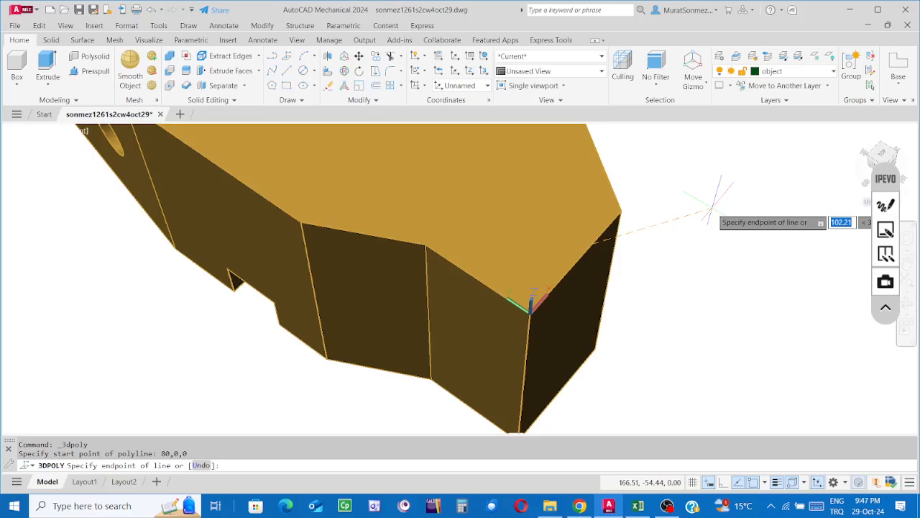
# Try adding a 3D polyline segment to the relative point 80,0,0, then end and undo the polyline
pyautogui.write('80')
pyautogui.write(',')
pyautogui.write('0')
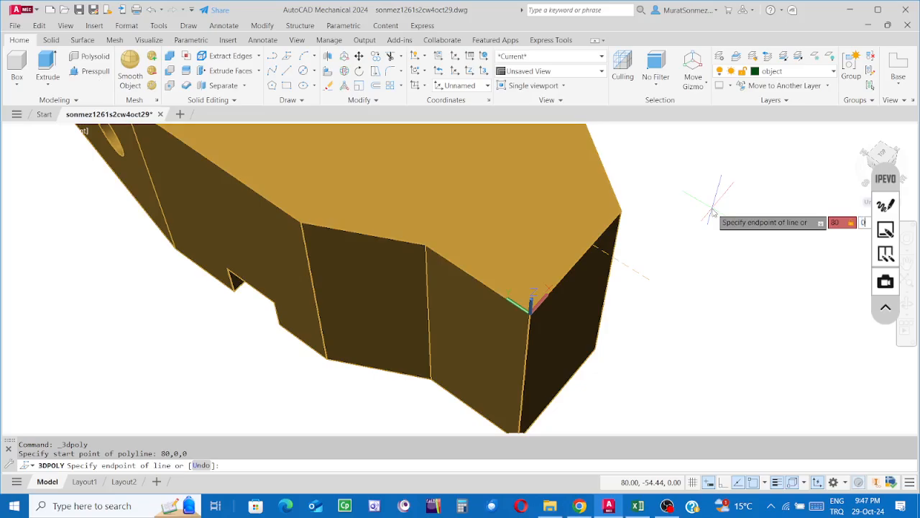
pyautogui.write(',')
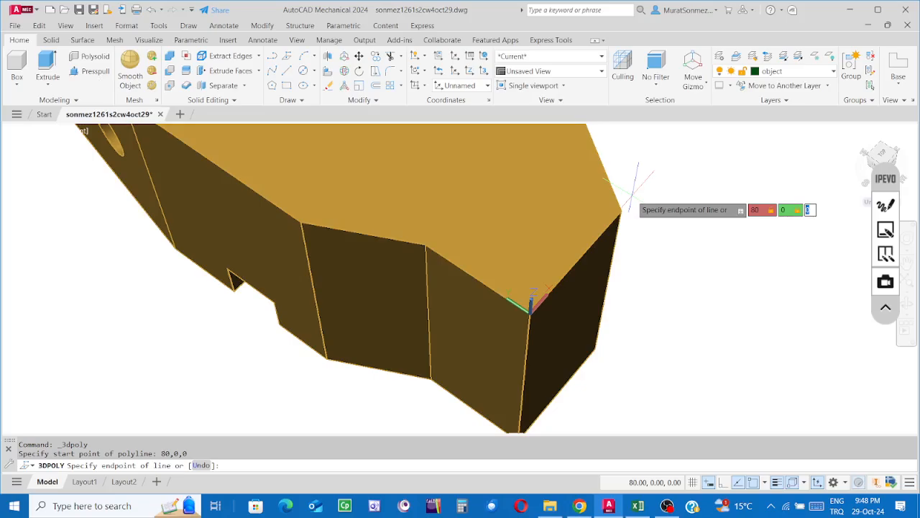
pyautogui.write('0')
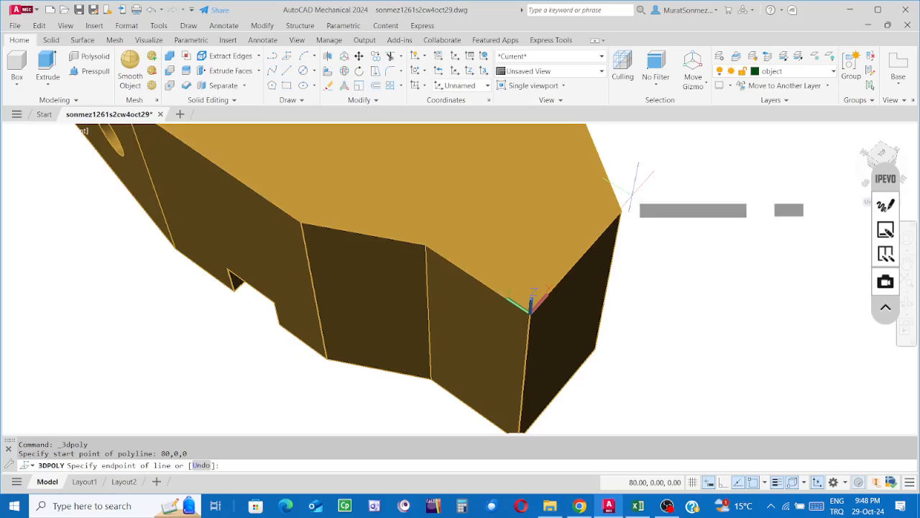
pyautogui.press('Return')
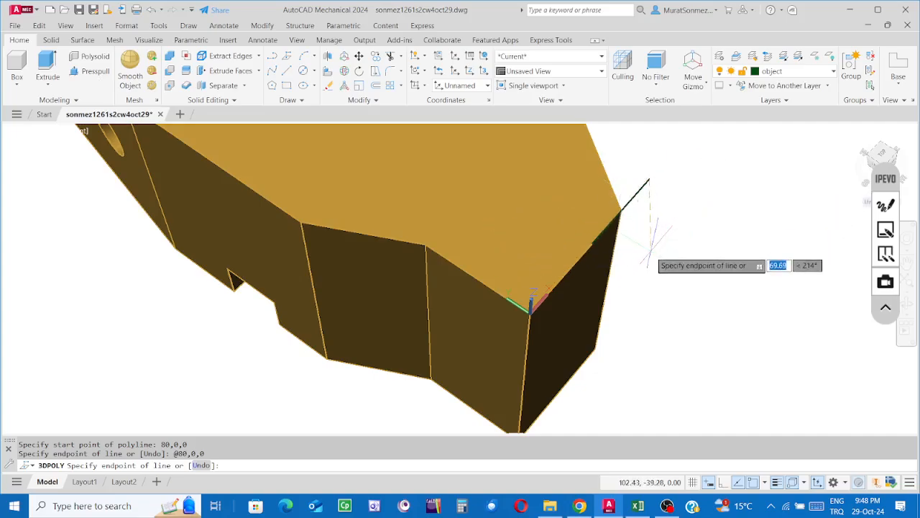
pyautogui.press('Return')
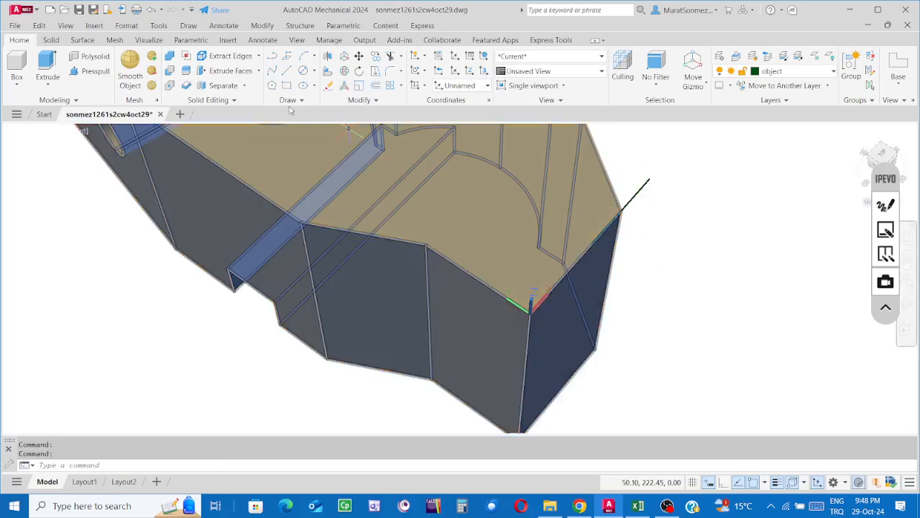
pyautogui.click(150, 9)
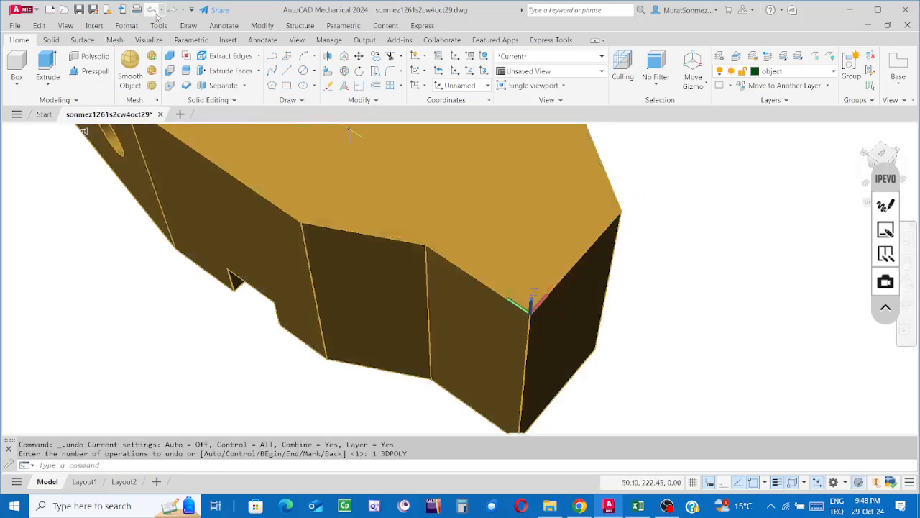
# Start a 3D polyline at point 80,0,0 on the block's upper corner edge
pyautogui.click(286, 69)
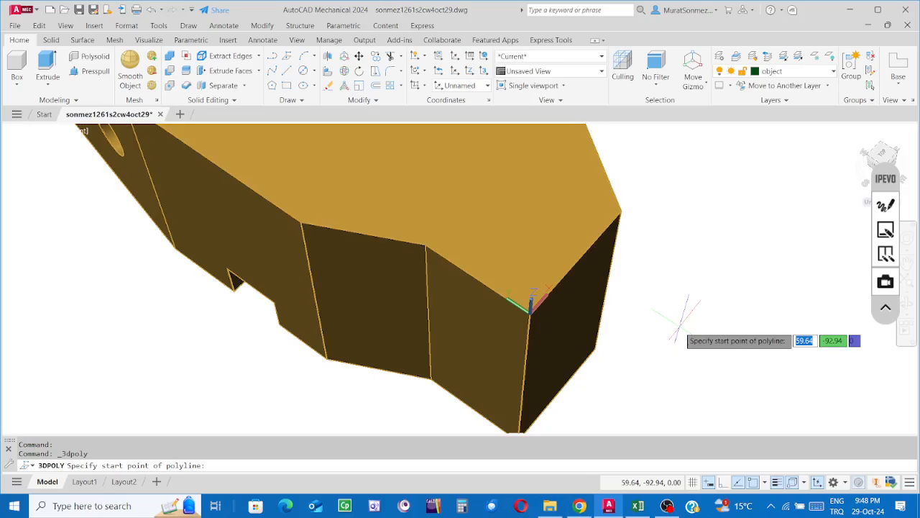
pyautogui.write('80')
pyautogui.press('Tab')
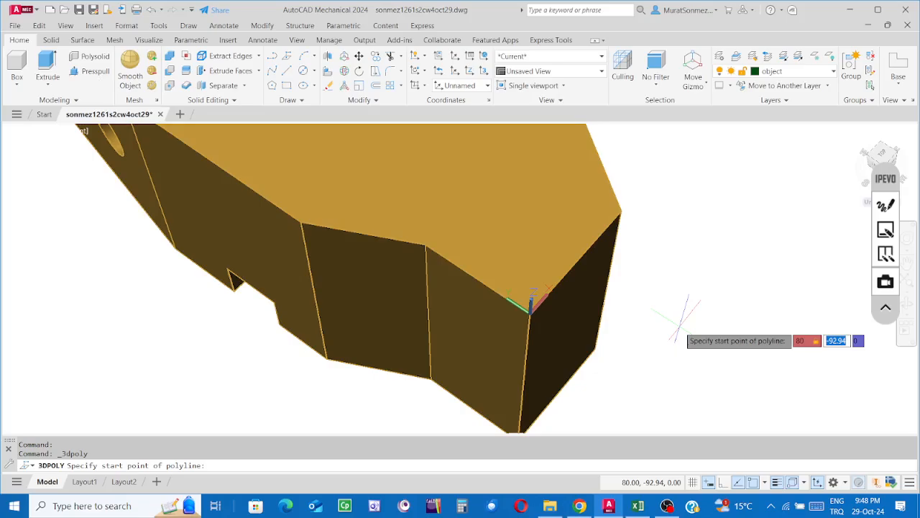
pyautogui.write('0')
pyautogui.press('Tab')
pyautogui.write('0')
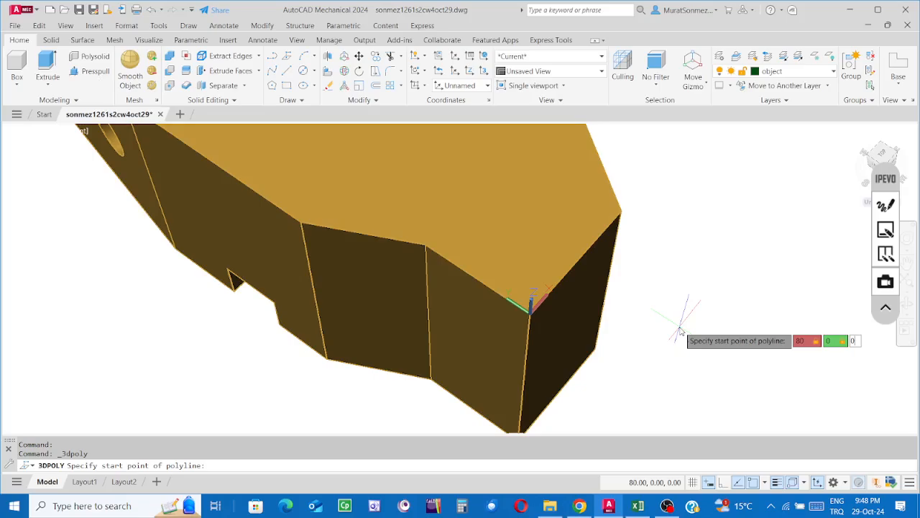
pyautogui.press('Return')
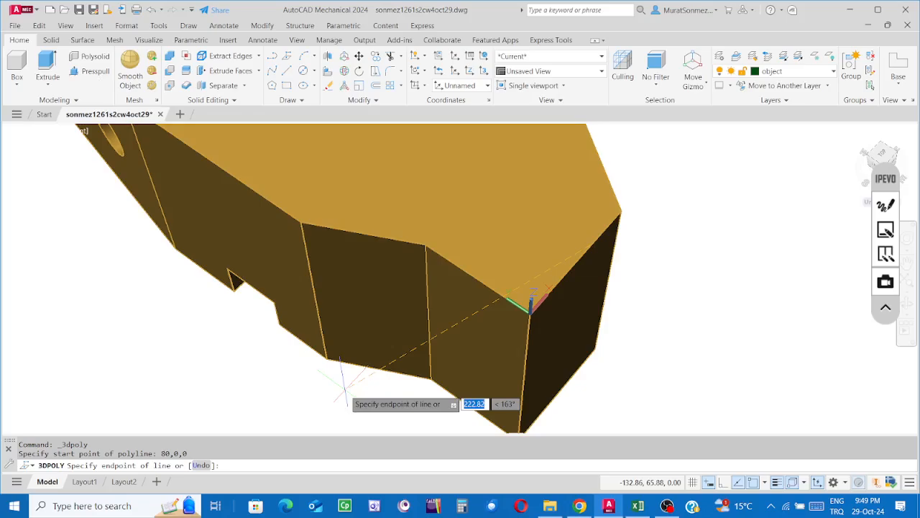
# Add a 3D polyline segment to the relative point -80,70,0 on the Y edge
pyautogui.write('-80')
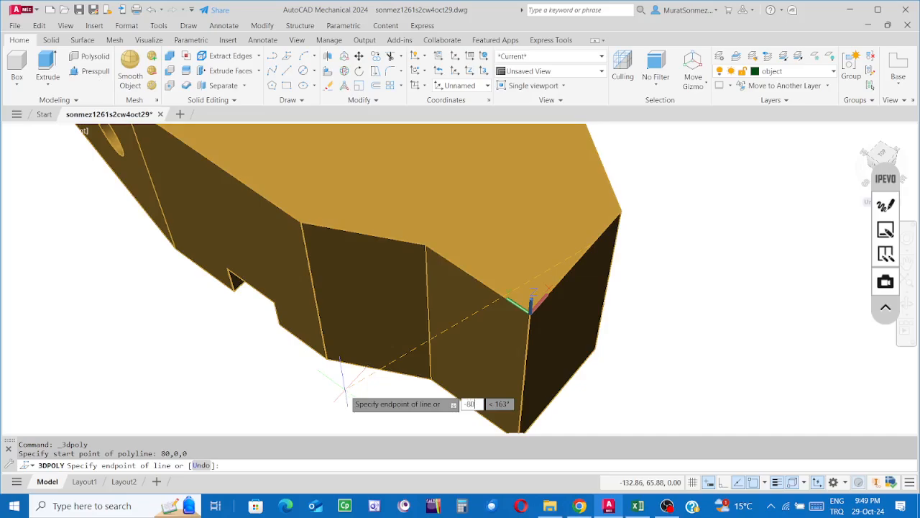
pyautogui.press('Tab')
pyautogui.write('7')
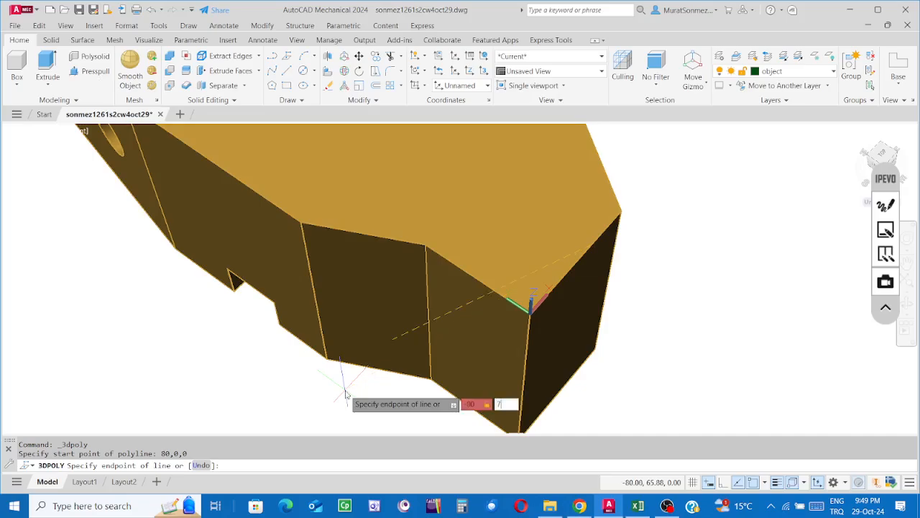
pyautogui.write('0')
pyautogui.press('Tab')
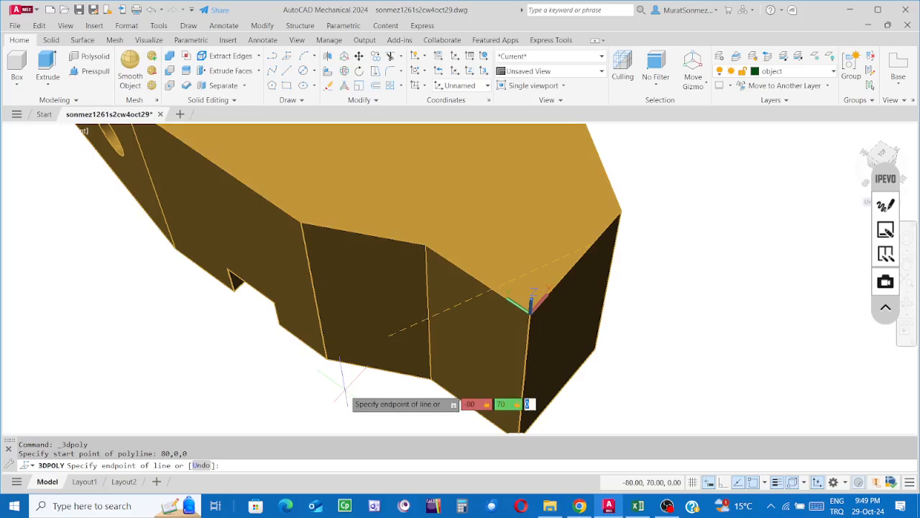
pyautogui.write('0')
pyautogui.press('Return')
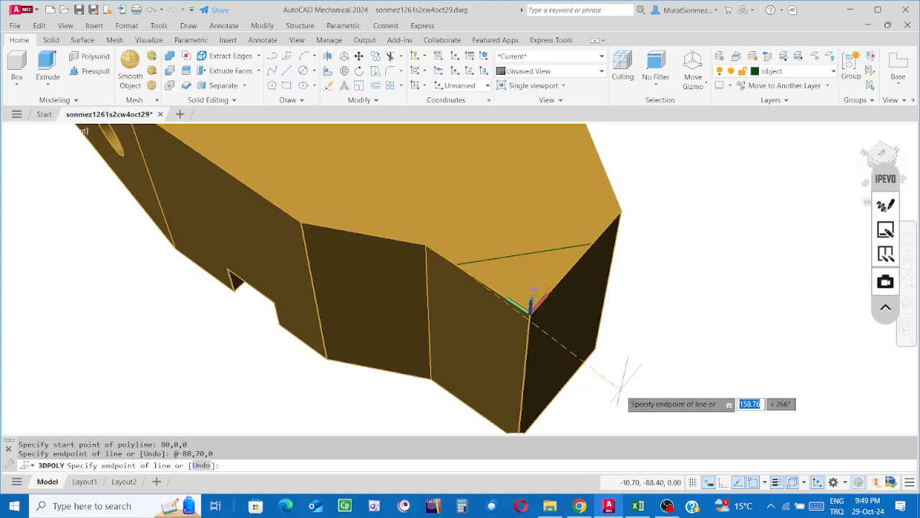
# Add a second 3D polyline segment to the relative point 0,-70,-120 on the vertical corner edge
pyautogui.write('0')
pyautogui.press('Tab')
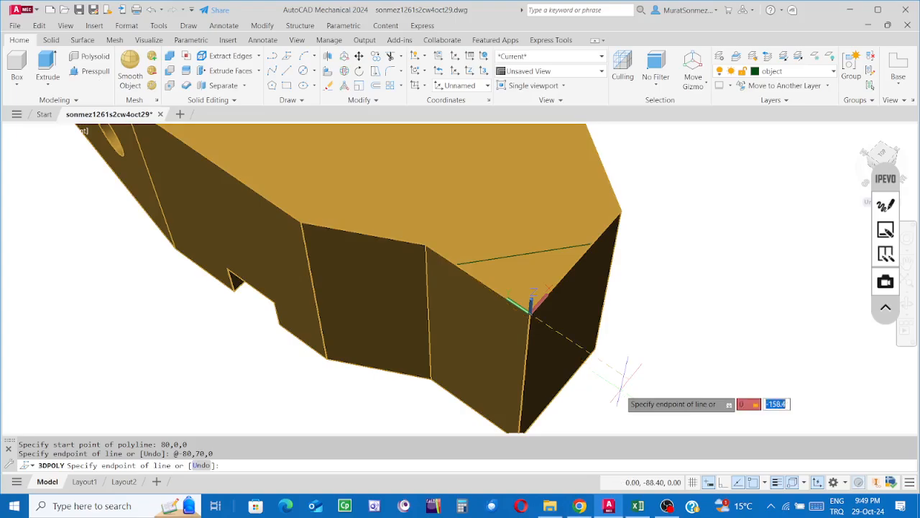
pyautogui.write('-70')
pyautogui.press('Tab')
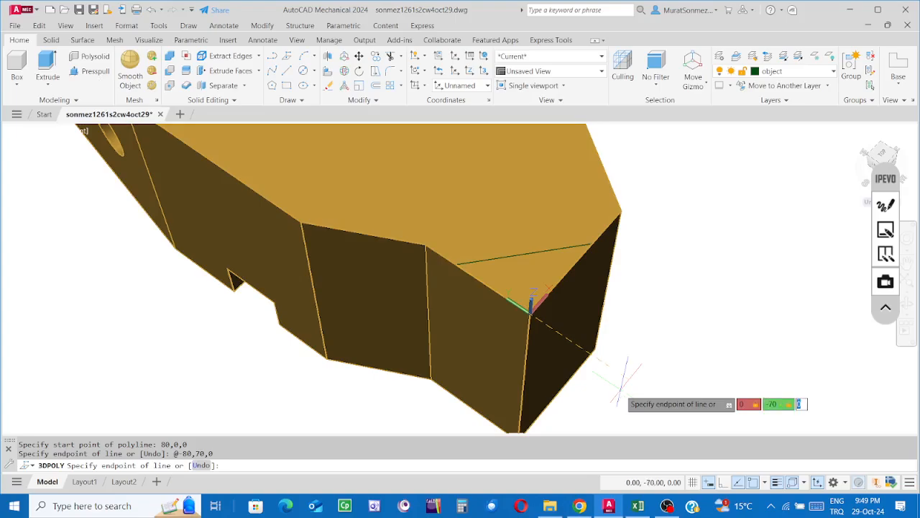
pyautogui.write('-120')
pyautogui.press('Return')
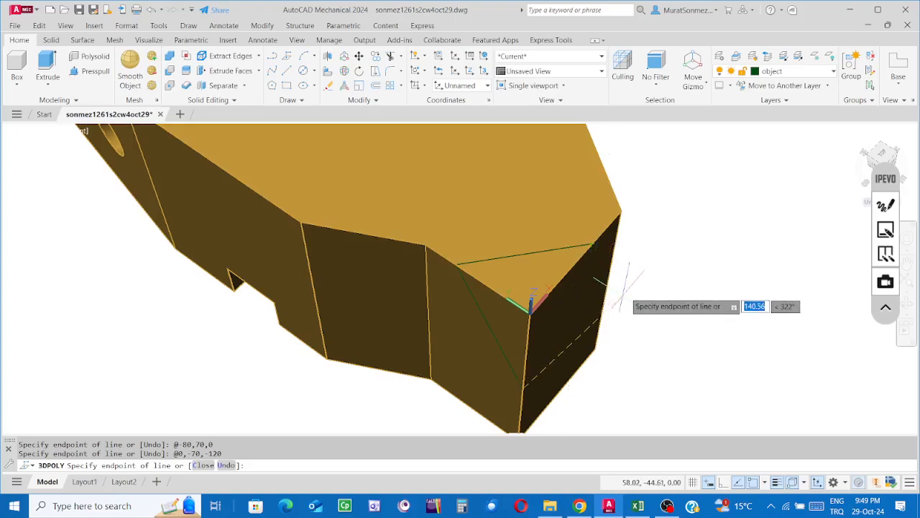
# Complete the triangle by snapping the last 3D polyline segment to the start vertex, and end the polyline
pyautogui.scroll(2, 626, 291)
pyautogui.scroll(-1, 627, 292)
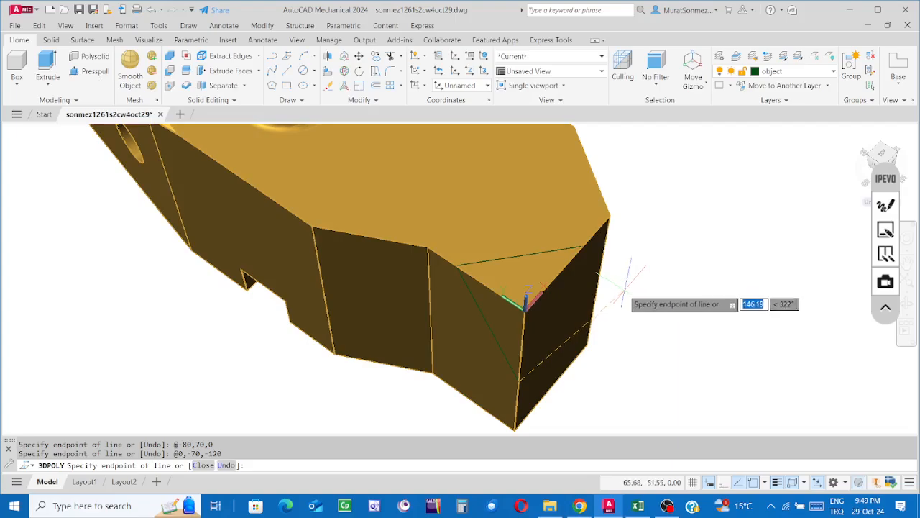
pyautogui.click(582, 245)
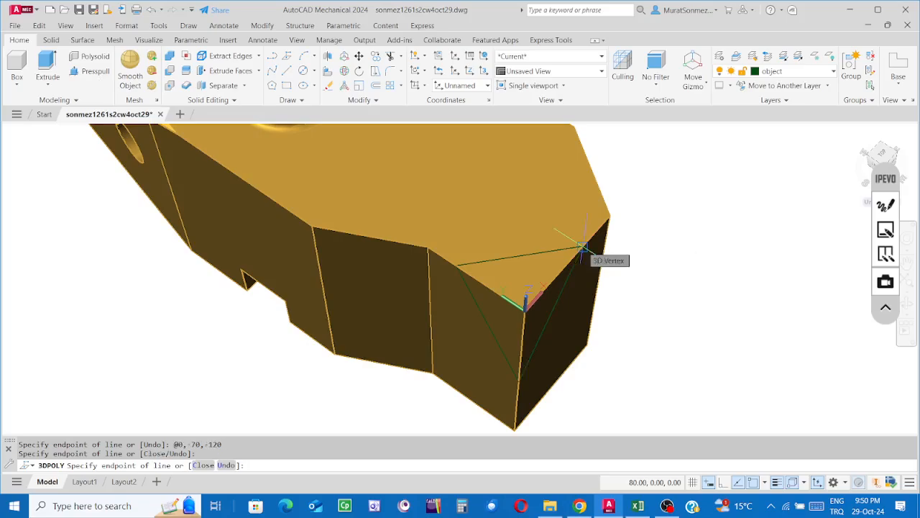
pyautogui.press('Escape')
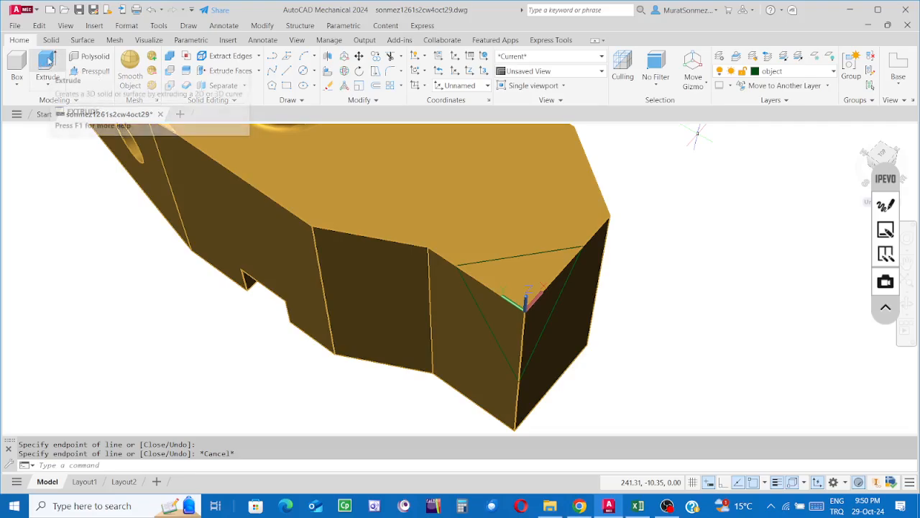
# Switch the visual style to Wireframe so the triangular polyline can be selected for extrusion
pyautogui.click(47, 63)
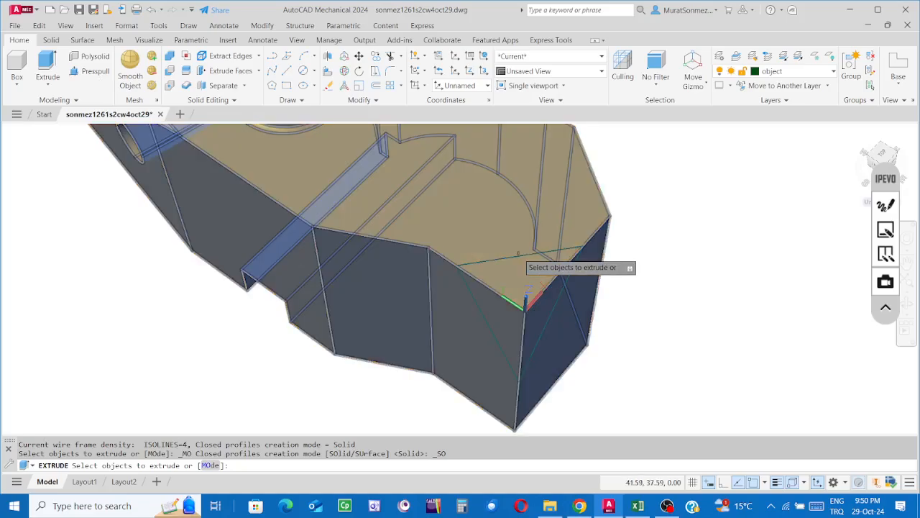
pyautogui.click(603, 56)
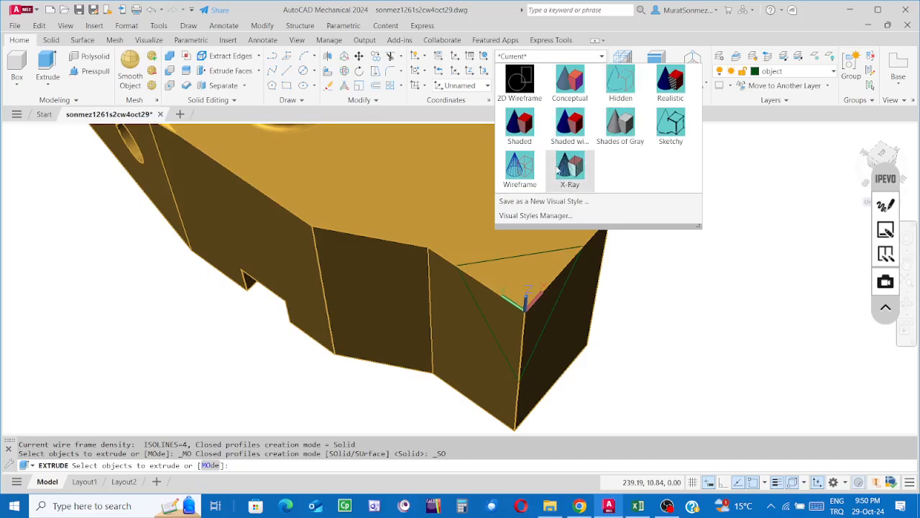
pyautogui.click(530, 174)
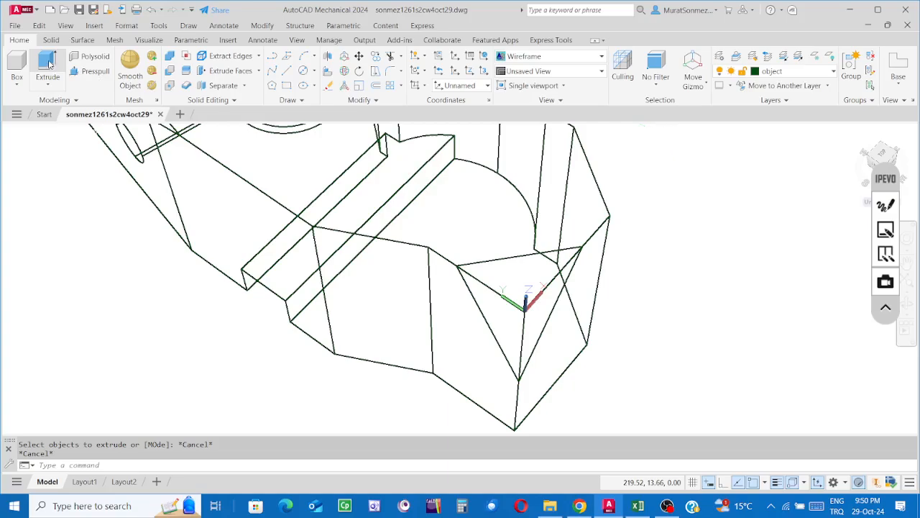
# Extrude the triangular 3D polyline outward past the block's corner by about 167 units
pyautogui.click(48, 70)
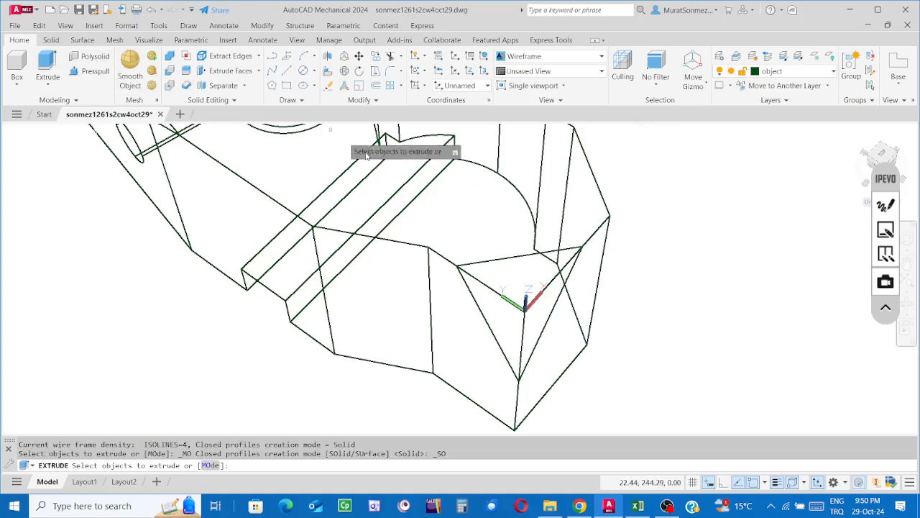
pyautogui.click(501, 260)
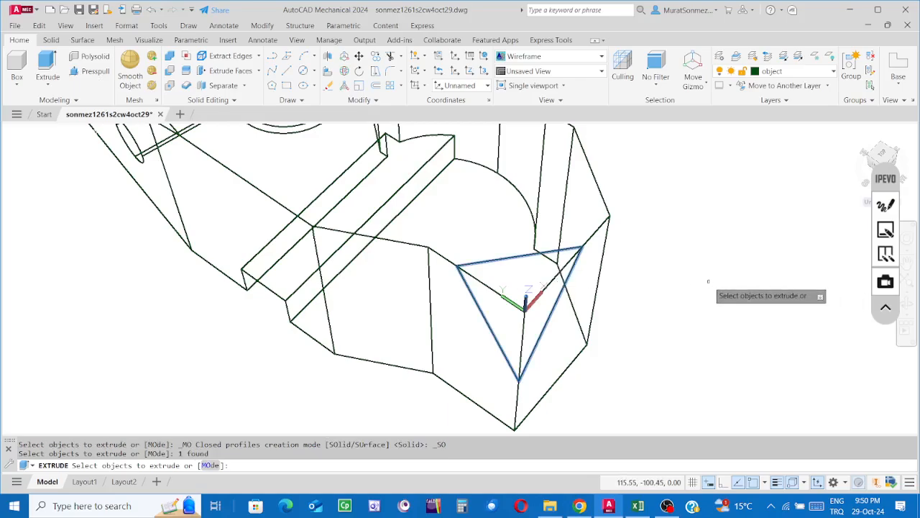
pyautogui.press('Return')
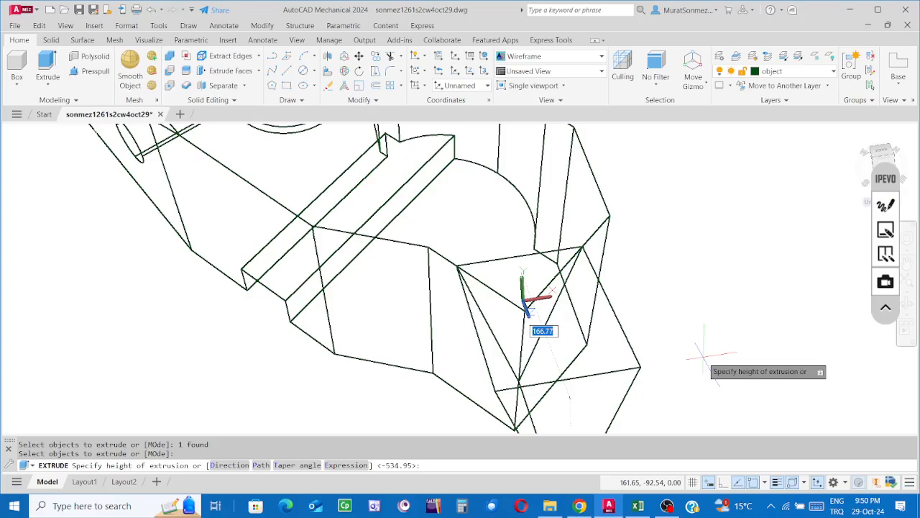
pyautogui.click(705, 355)
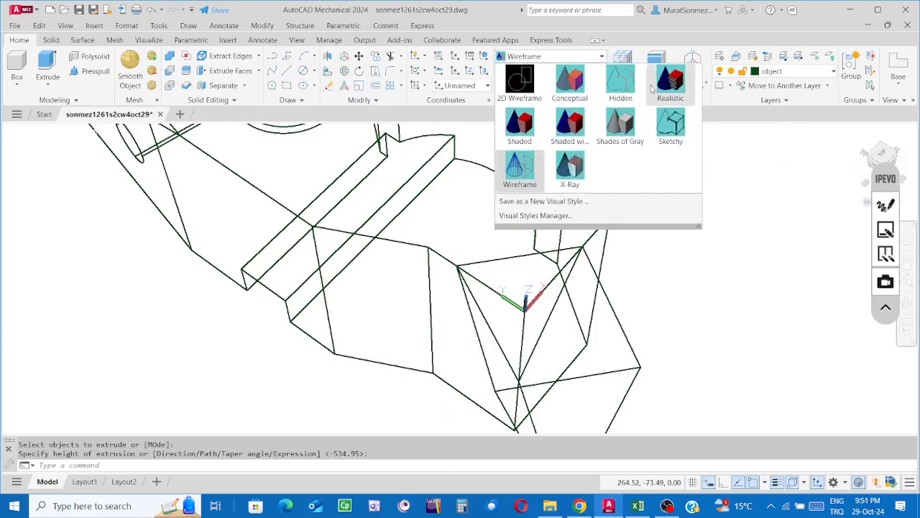
# Display the block and the extruded corner prism in the Shaded with edges visual style
pyautogui.click(570, 126)
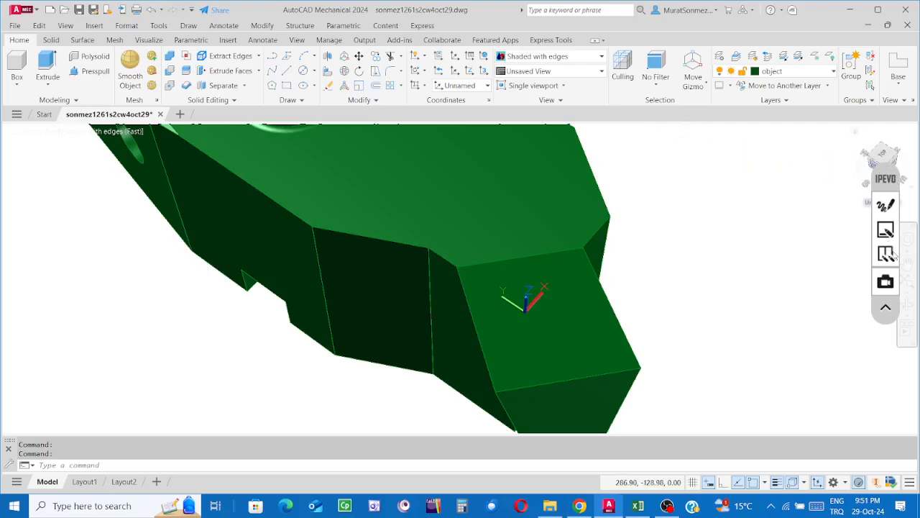
pyautogui.click(908, 303)
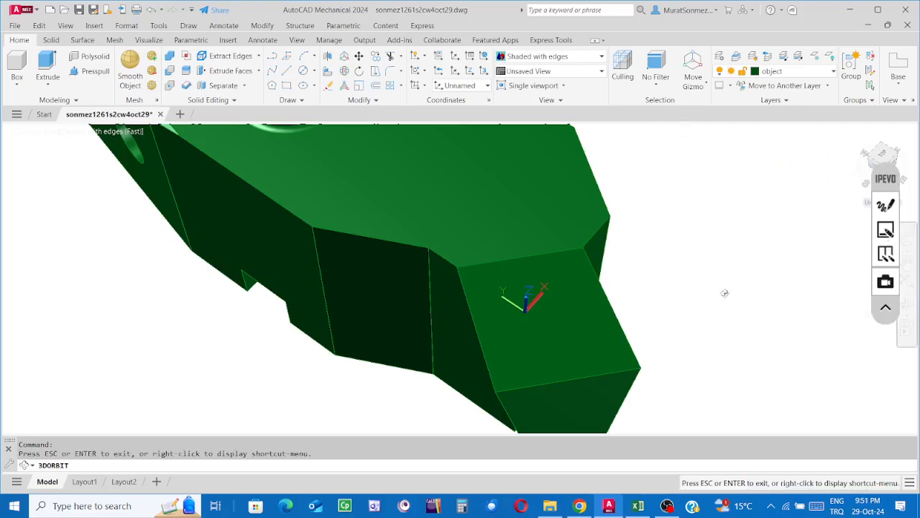
pyautogui.moveTo(691, 285); pyautogui.dragTo(663, 267)
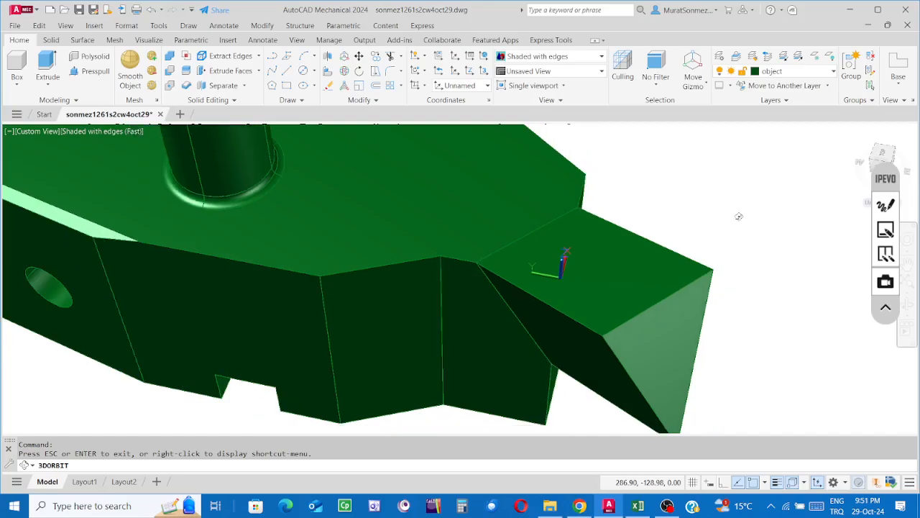
pyautogui.press('Escape')
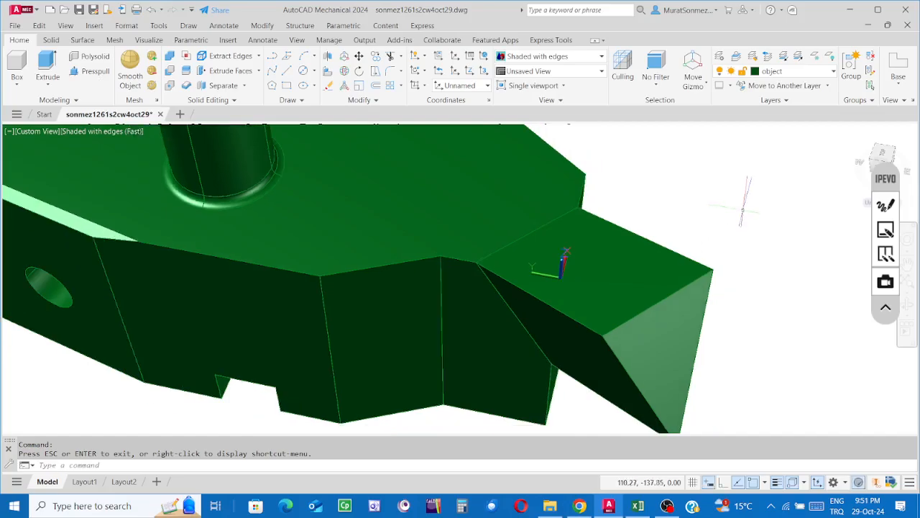
# Subtract the extruded triangular prism from the block to cut its corner obliquely
pyautogui.click(170, 73)
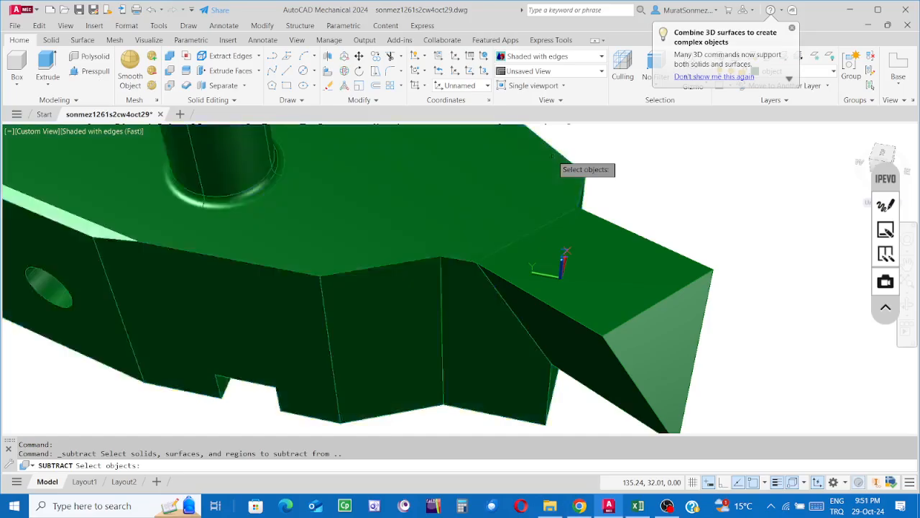
pyautogui.click(553, 155)
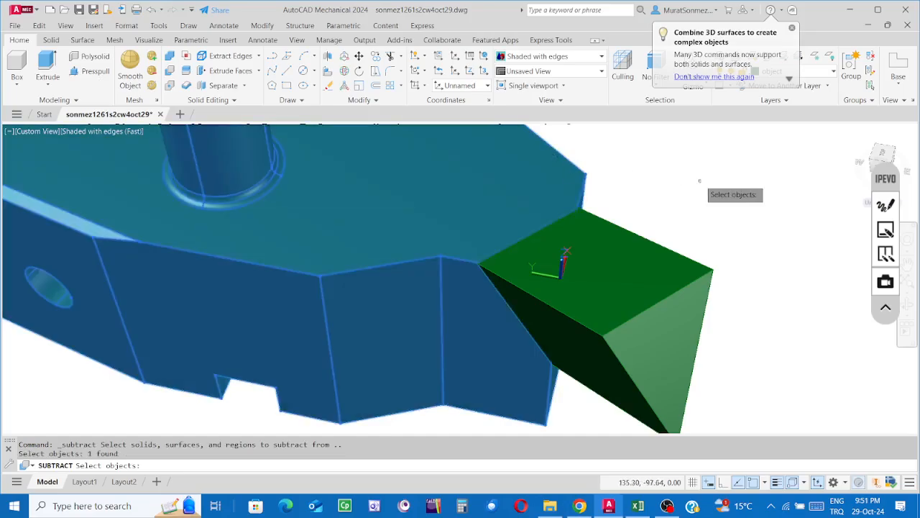
pyautogui.press('Return')
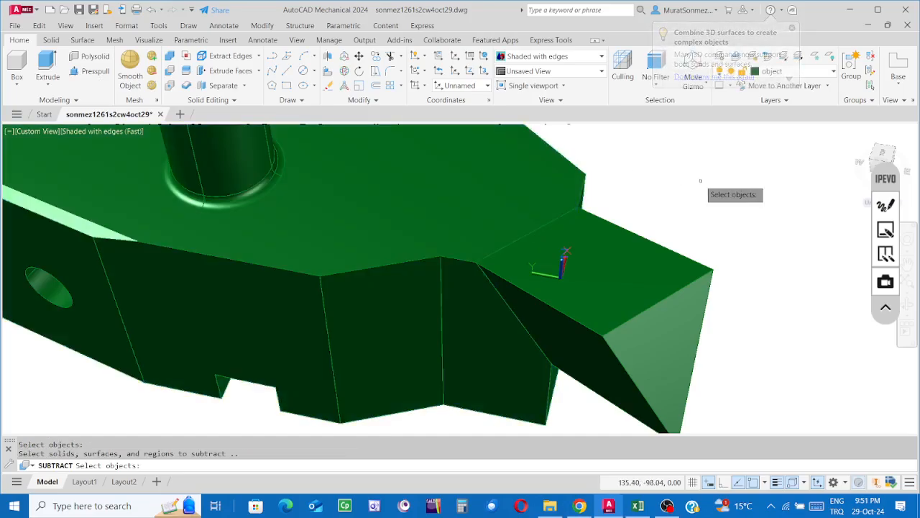
pyautogui.click(669, 250)
pyautogui.press('Return')
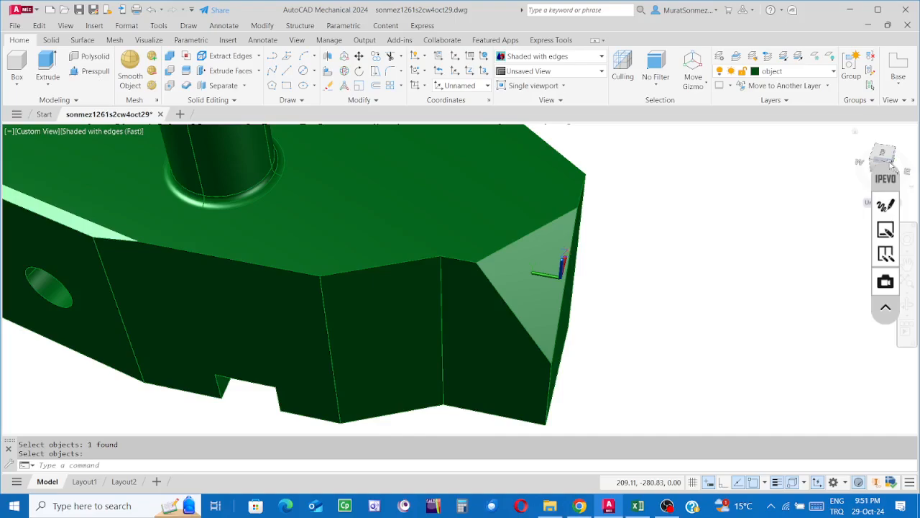
# Examine the whole part and the oblique triangular cut at its corner from different angles
pyautogui.click(856, 133)
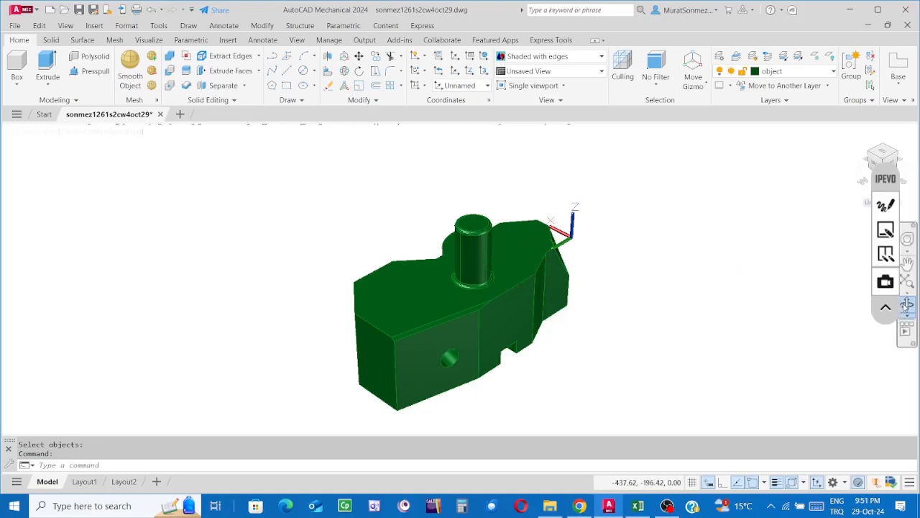
pyautogui.click(906, 306)
pyautogui.moveTo(588, 310); pyautogui.dragTo(372, 319)
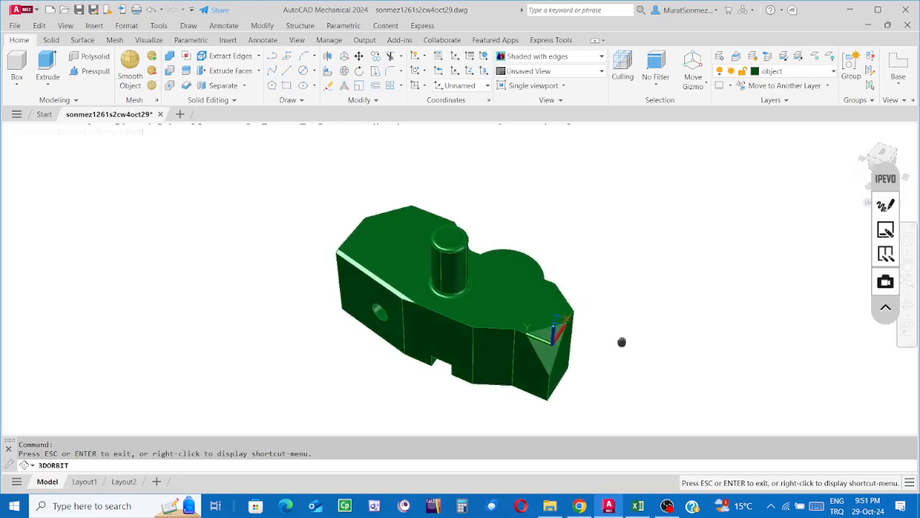
pyautogui.moveTo(620, 343); pyautogui.dragTo(607, 244, button='middle')
pyautogui.scroll(-2, 549, 235)
pyautogui.scroll(5, 549, 235)
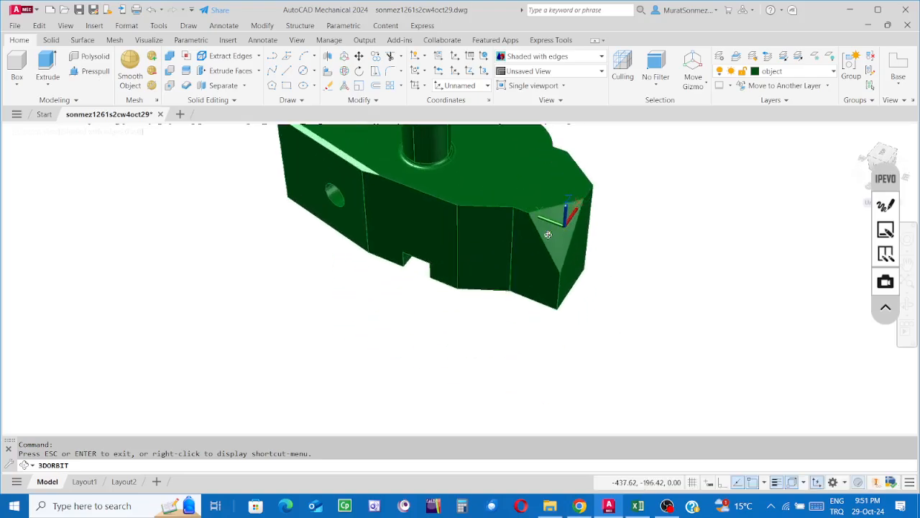
pyautogui.press('Escape')
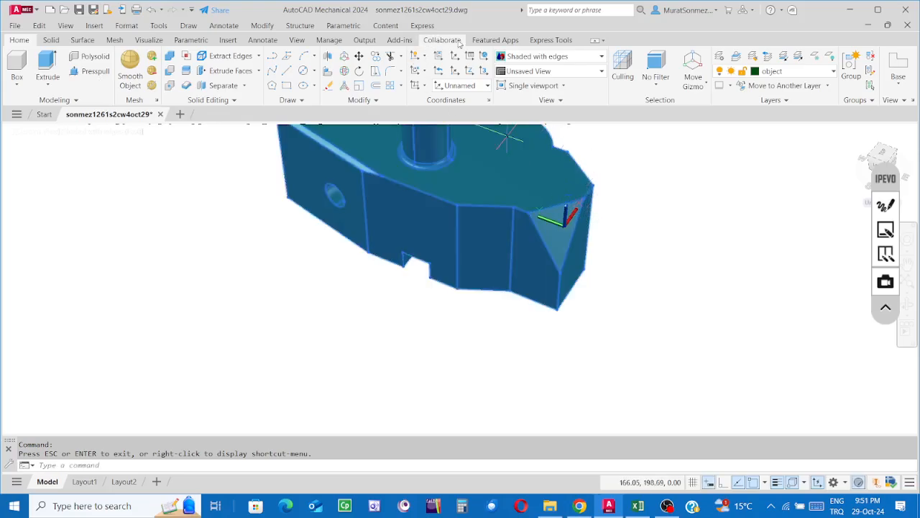
# Reset the coordinate system to the World UCS
pyautogui.click(483, 57)
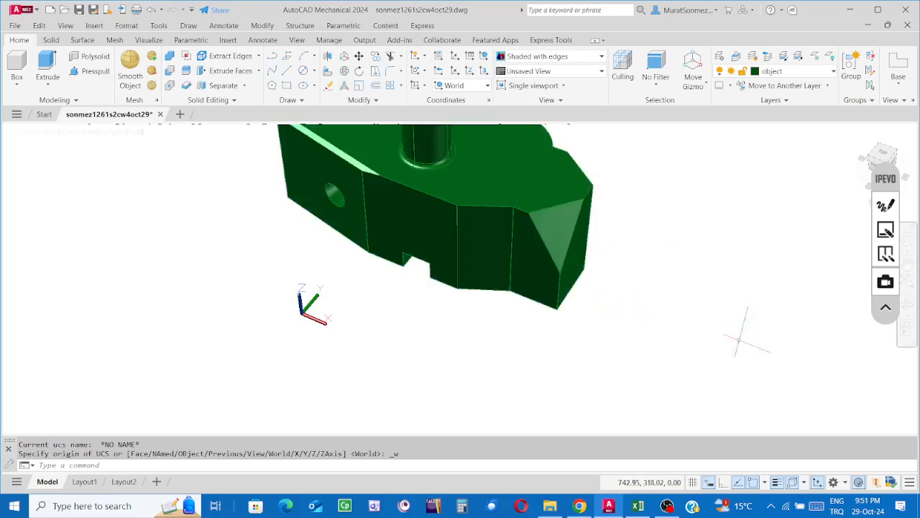
pyautogui.moveTo(700, 342); pyautogui.dragTo(698, 401, button='middle')
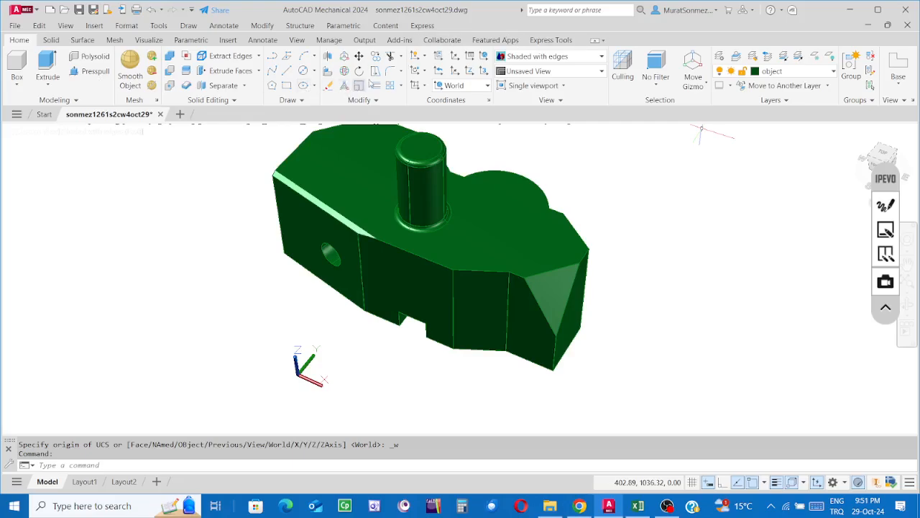
# Try the Warm-Cool face style on the part and settle on the Realistic face style
pyautogui.click(144, 41)
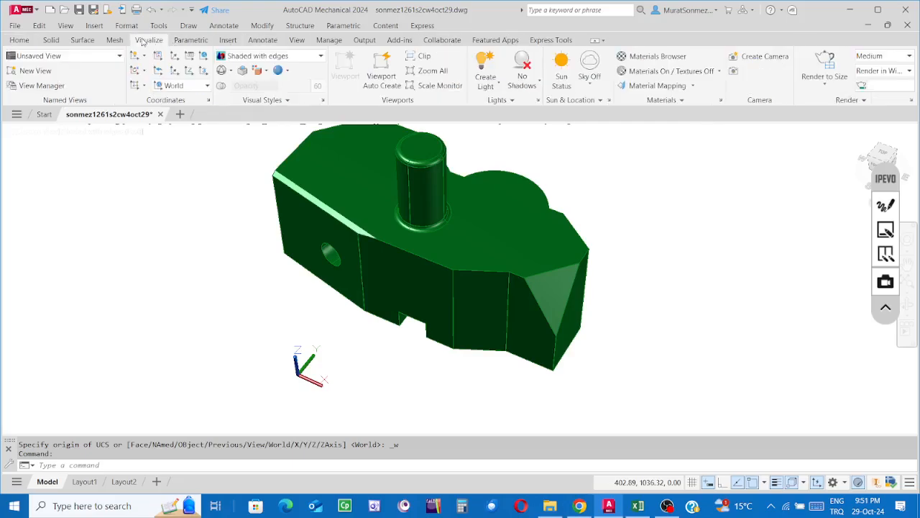
pyautogui.click(282, 70)
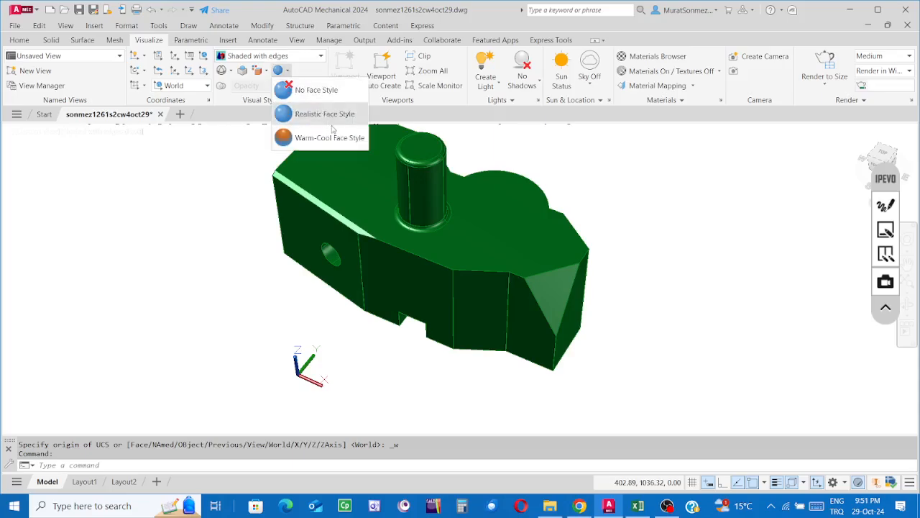
pyautogui.click(330, 138)
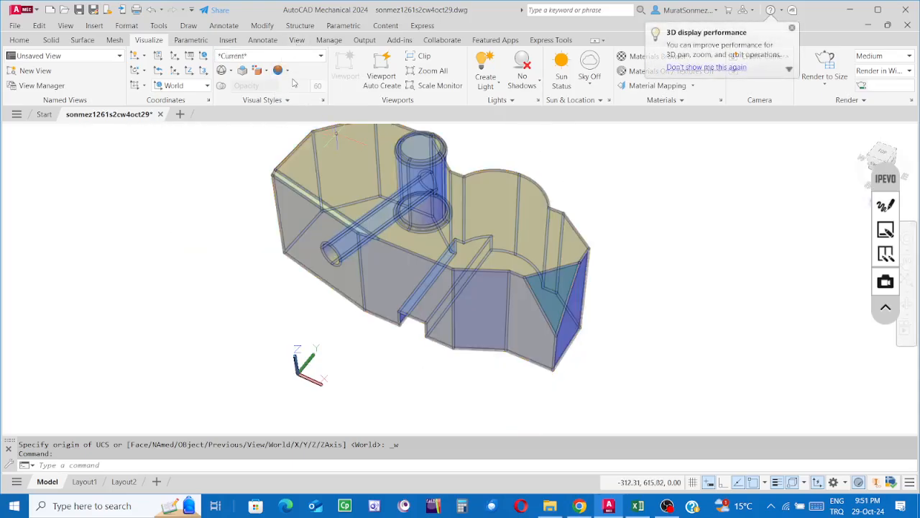
pyautogui.click(287, 71)
pyautogui.click(320, 115)
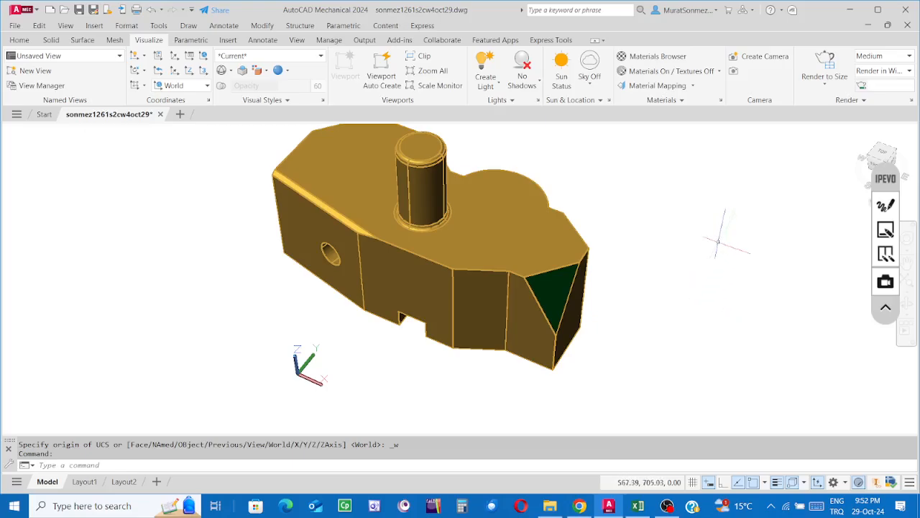
# Apply the Brass - Satin 1 material to the part at its green triangular cut face and close the materials browser
pyautogui.click(656, 56)
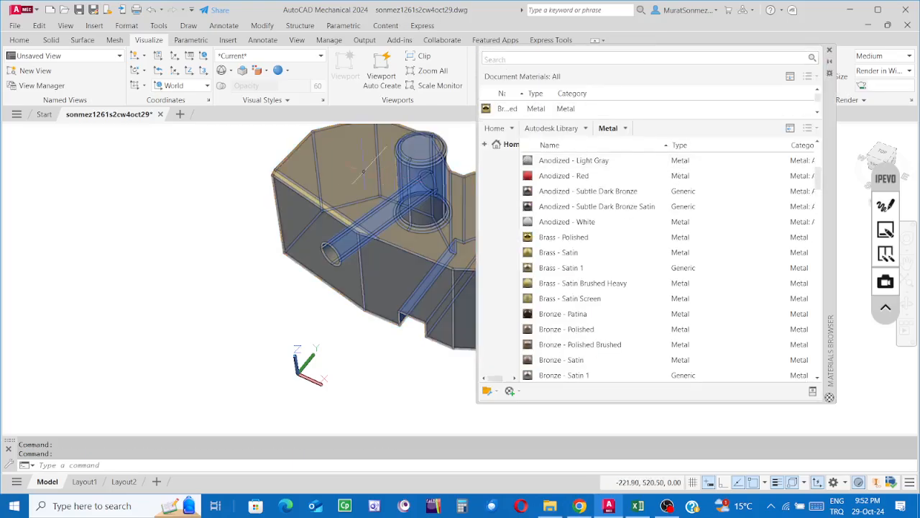
pyautogui.moveTo(316, 184); pyautogui.dragTo(99, 191, button='middle')
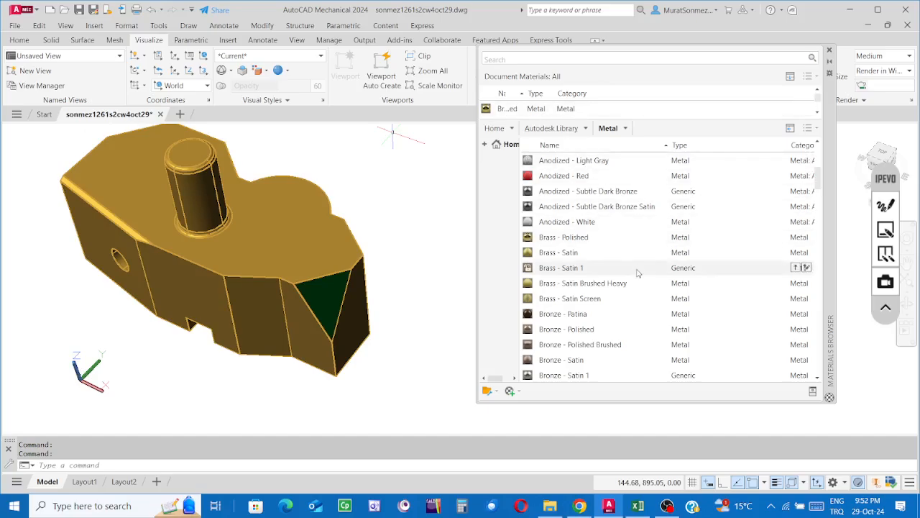
pyautogui.moveTo(558, 268); pyautogui.dragTo(330, 291)
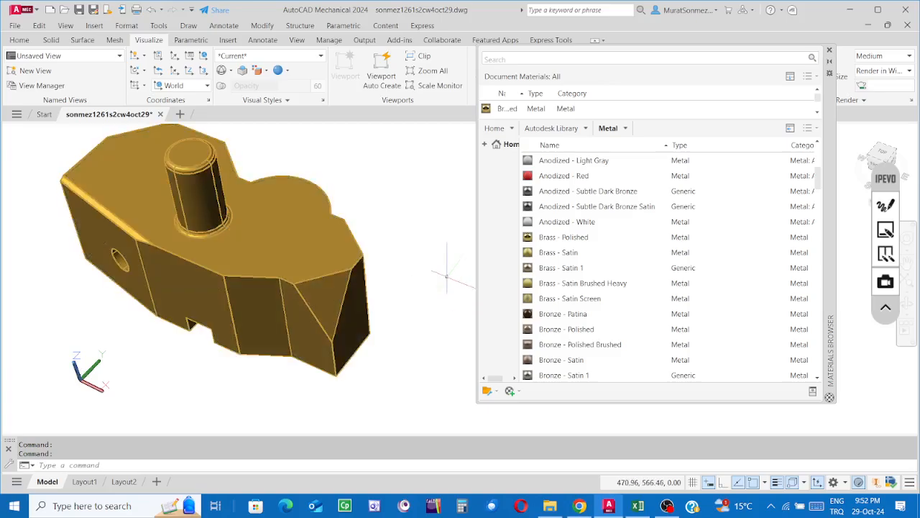
pyautogui.click(829, 51)
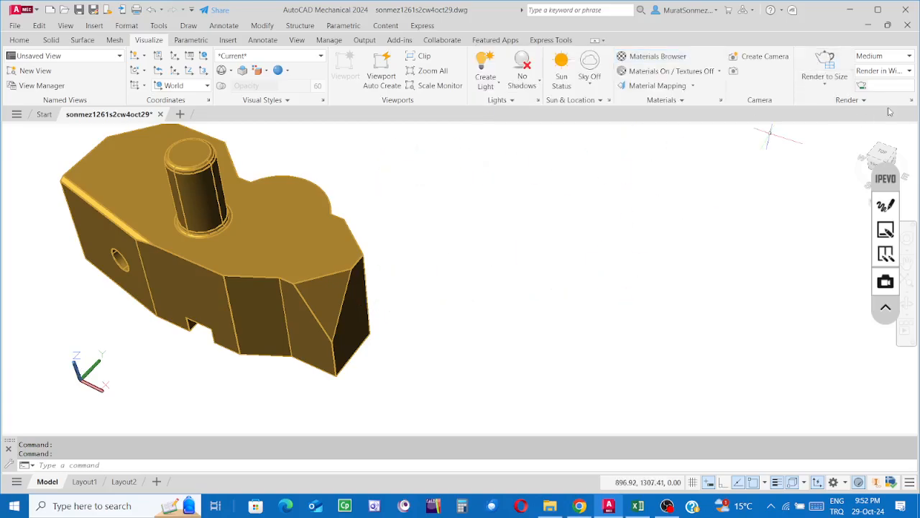
# Save the drawing as a new file in the CW folder, with the exercise part of its name set to cw5
pyautogui.click(863, 146)
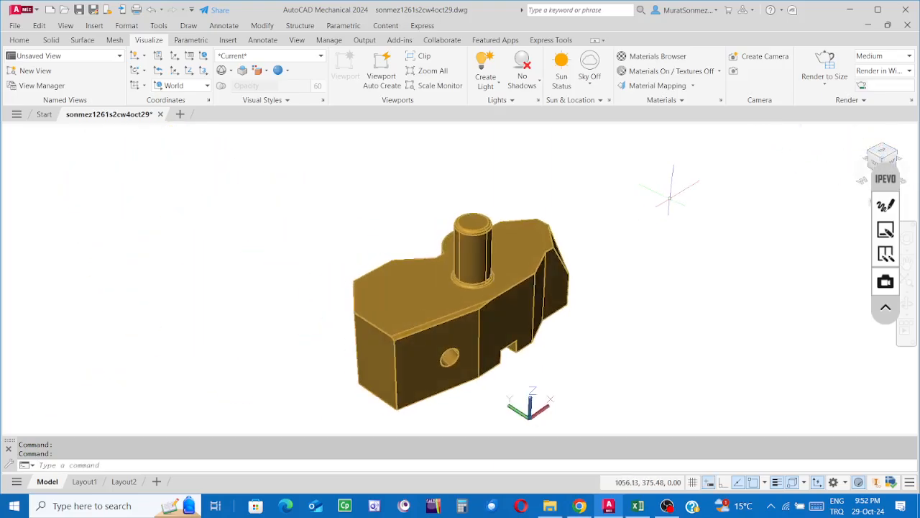
pyautogui.click(13, 26)
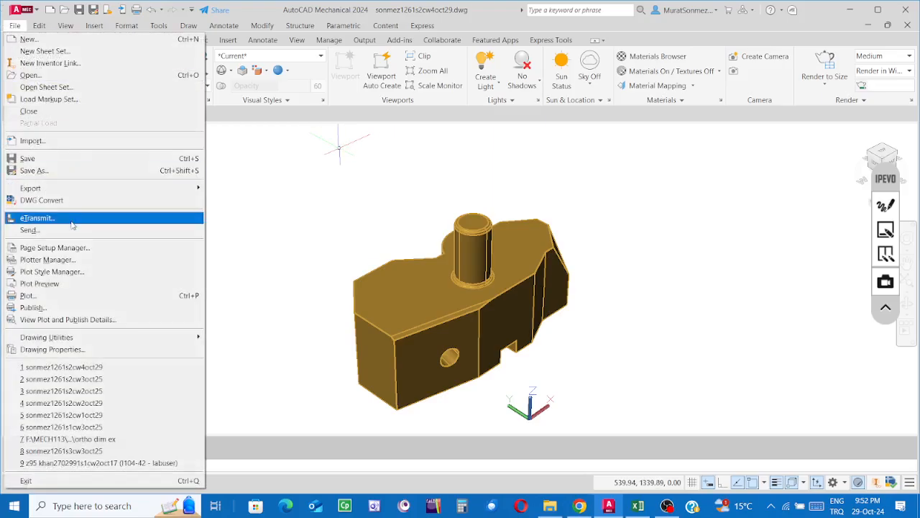
pyautogui.click(34, 171)
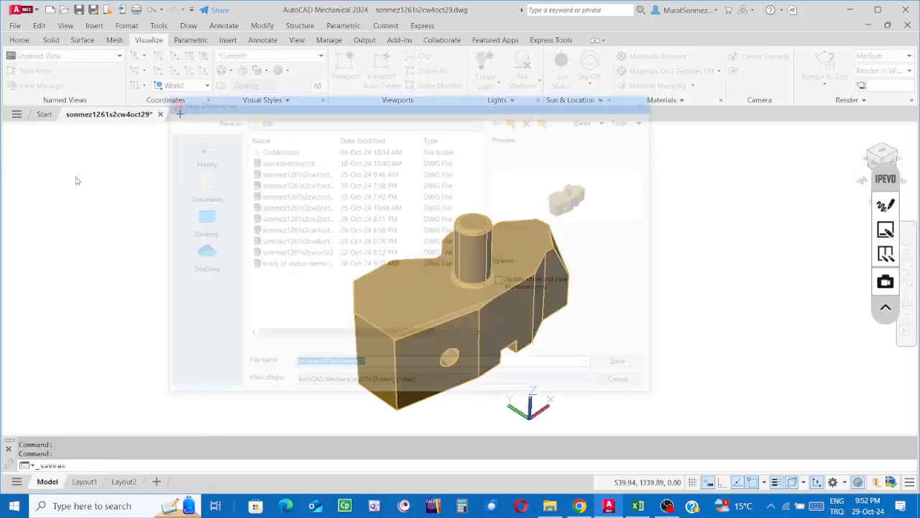
pyautogui.click(346, 365)
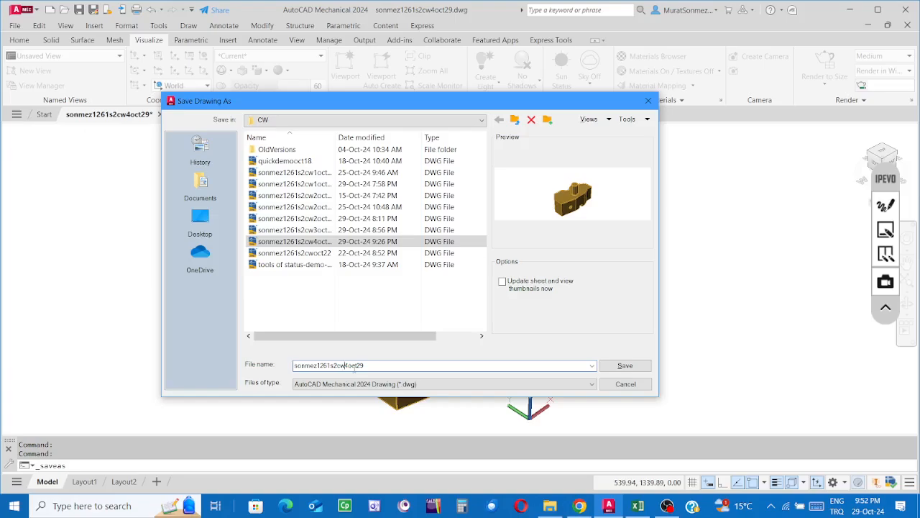
pyautogui.press('BackSpace')
pyautogui.write('5')
pyautogui.click(626, 367)
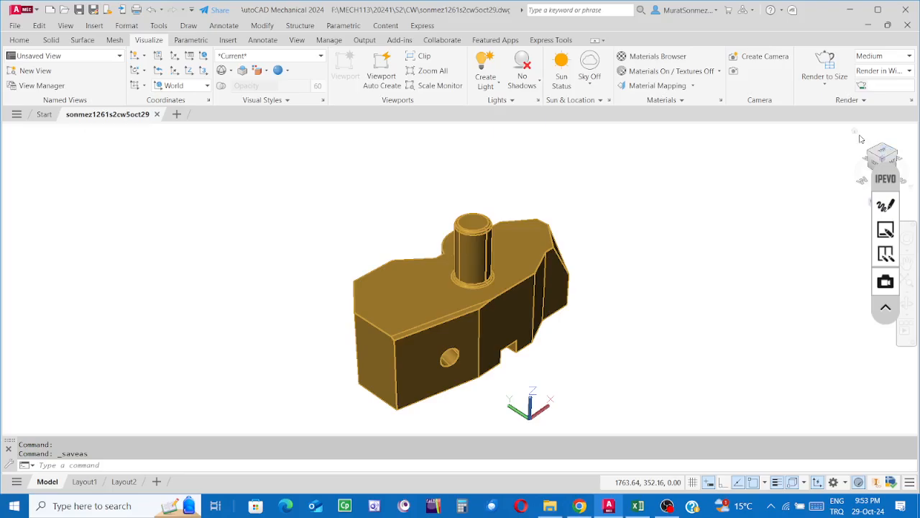
# Examine the brass part from the opposite corners and from directly above
pyautogui.click(855, 132)
pyautogui.click(855, 132)
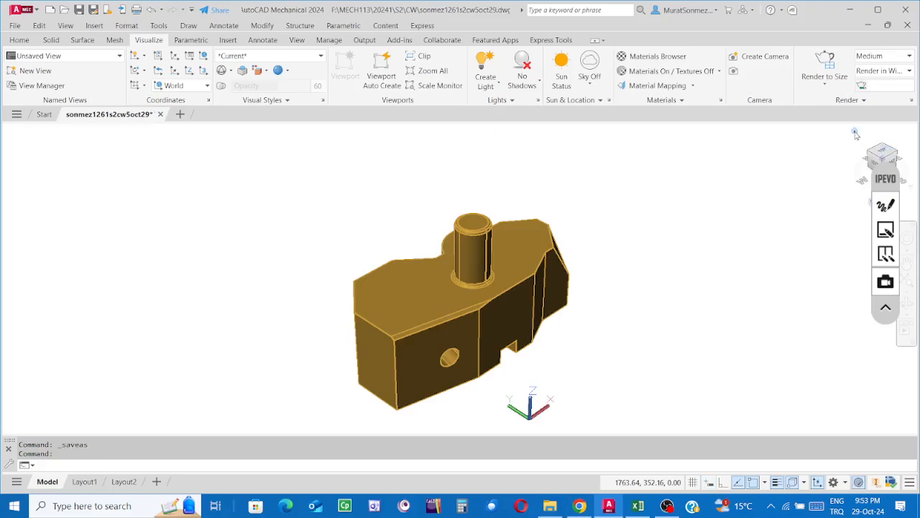
pyautogui.click(868, 151)
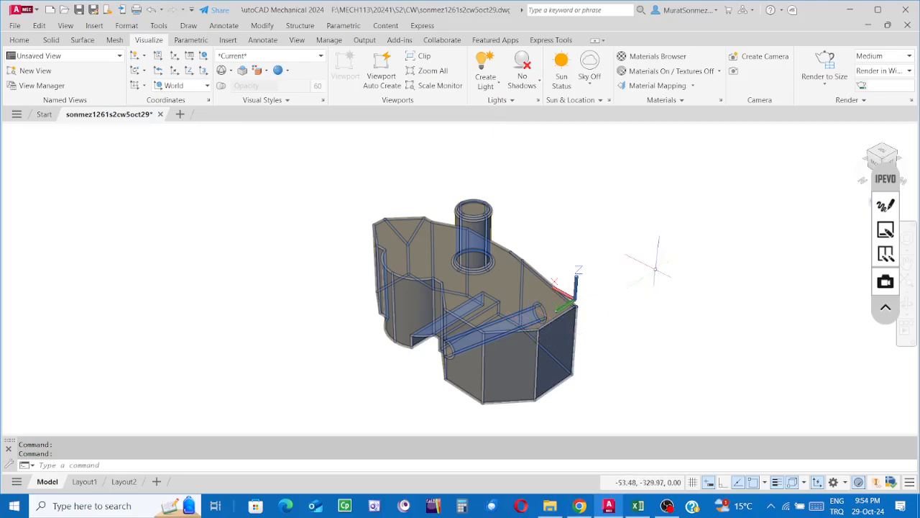
pyautogui.click(883, 151)
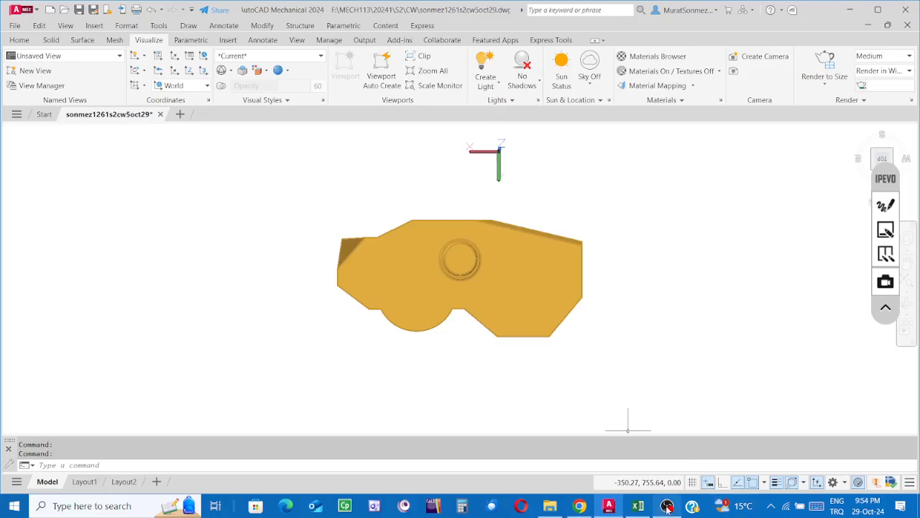
# Switch to OBS and make the Video Capture Device source visible in Scene 2
pyautogui.moveTo(667, 506)
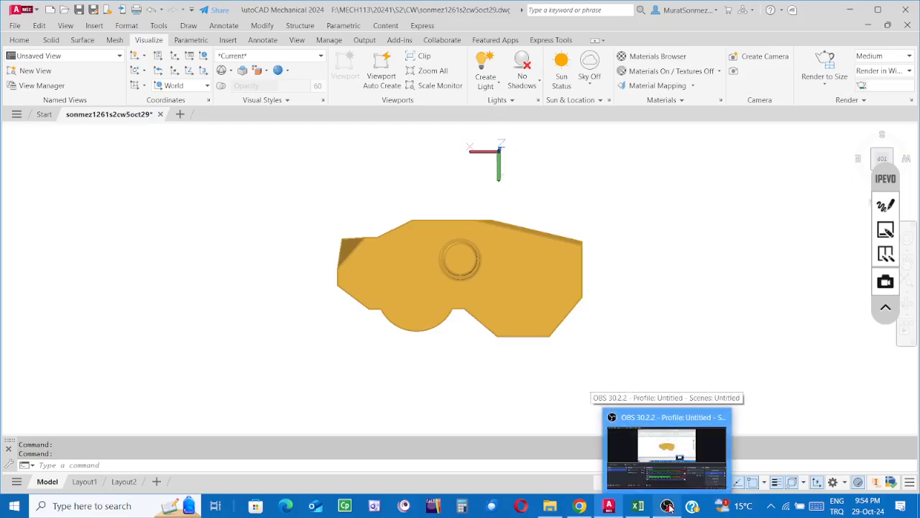
pyautogui.click(668, 505)
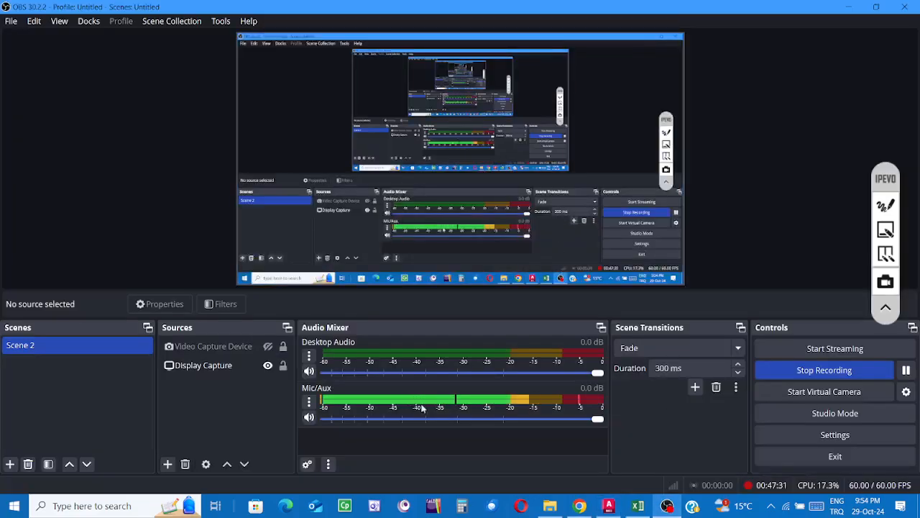
pyautogui.click(268, 347)
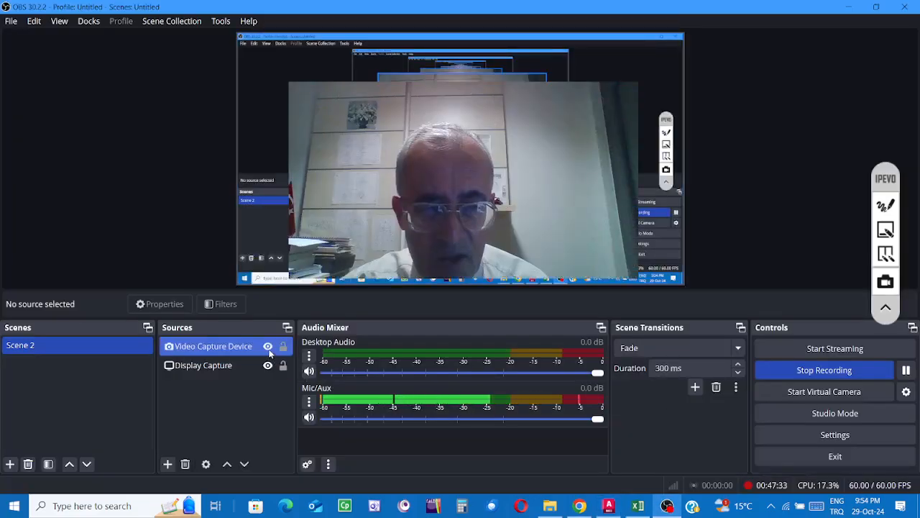